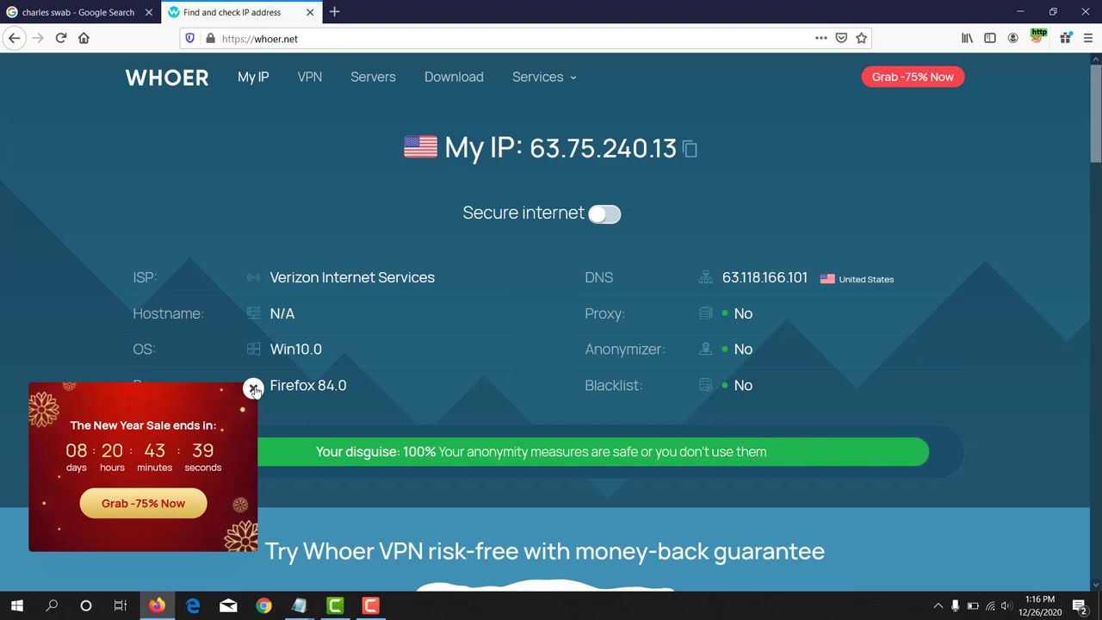
# Step: Dismiss Whoer.net's New Year sale offer, highlight the IP and Verizon ISP, then close the page
pyautogui.click(254, 390)
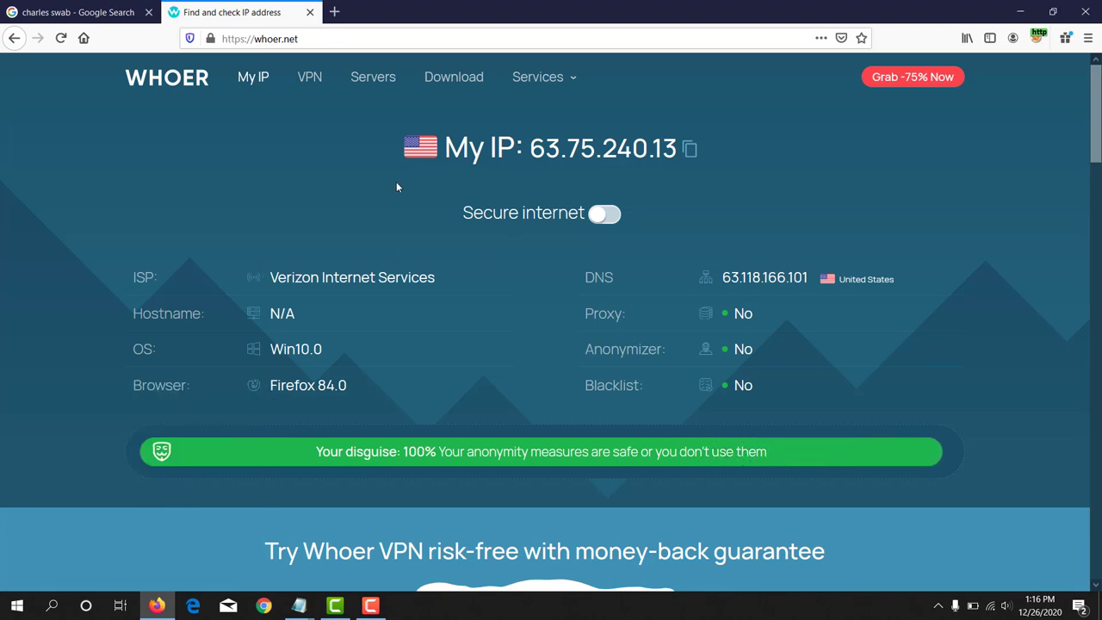
pyautogui.moveTo(447, 152); pyautogui.dragTo(679, 153)
pyautogui.moveTo(271, 276); pyautogui.dragTo(446, 277)
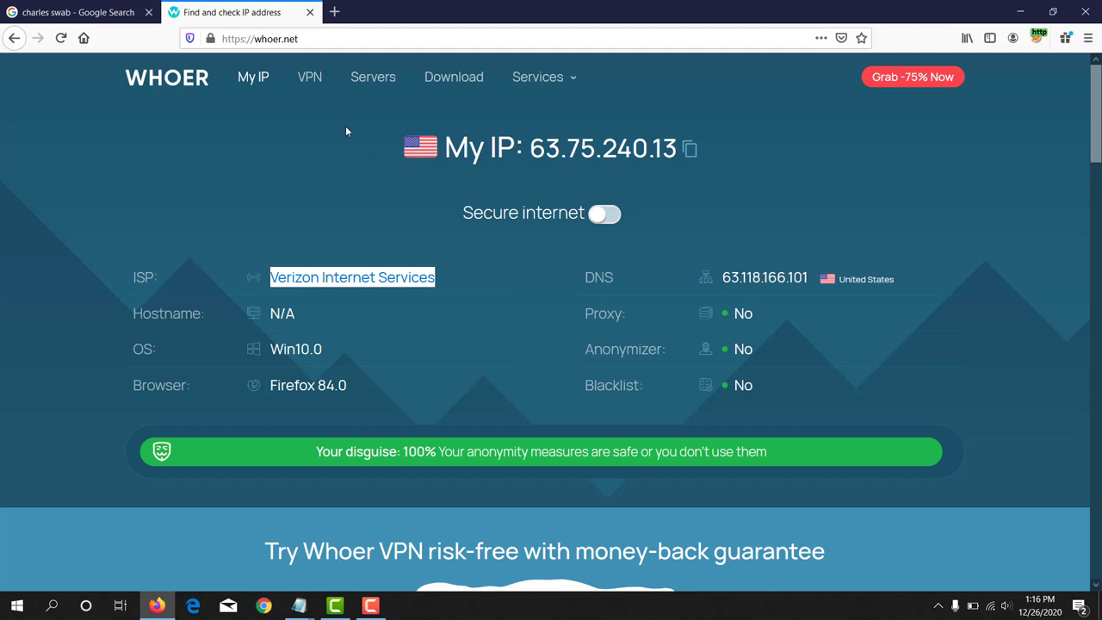
pyautogui.click(310, 12)
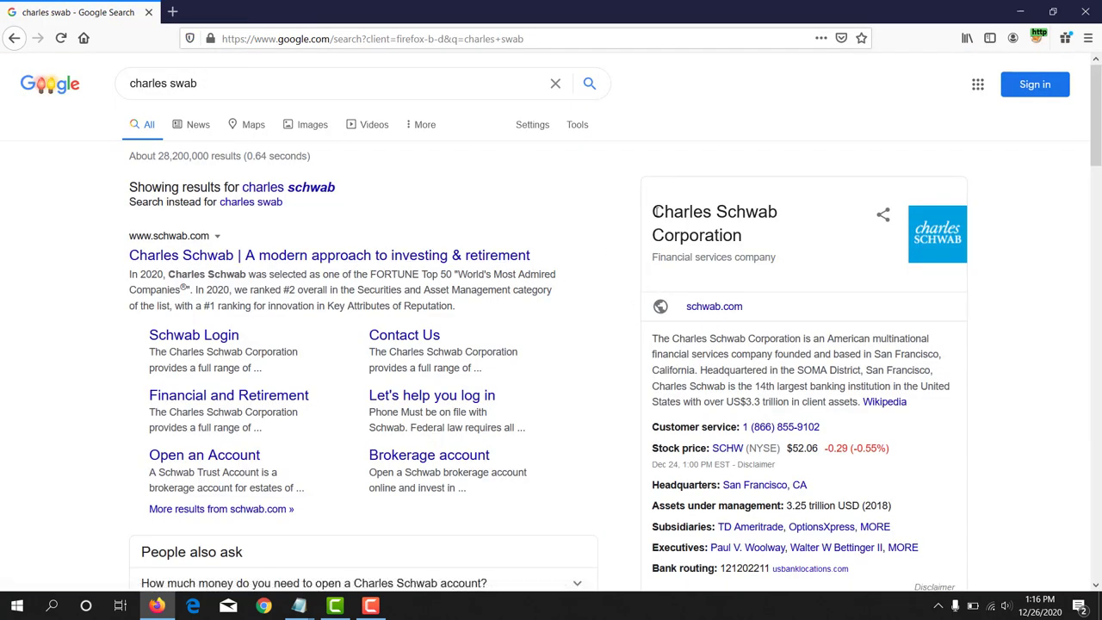
# Step: Open the 'Charles Schwab | A modern approach to investing & retirement' result from the Google results
pyautogui.moveTo(654, 211); pyautogui.dragTo(764, 235)
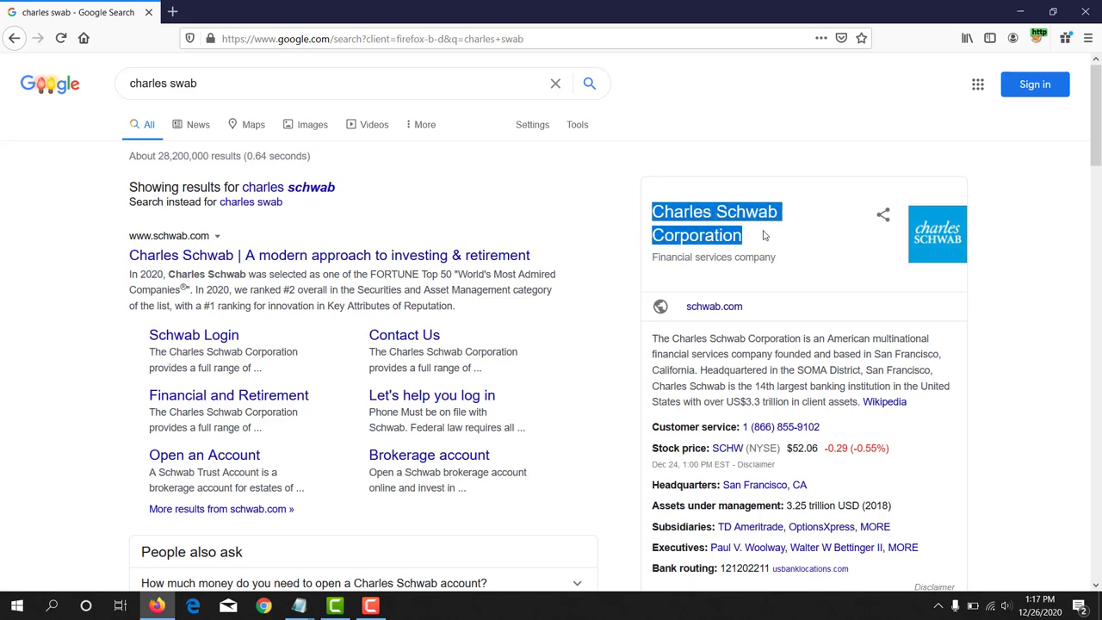
pyautogui.click(190, 263)
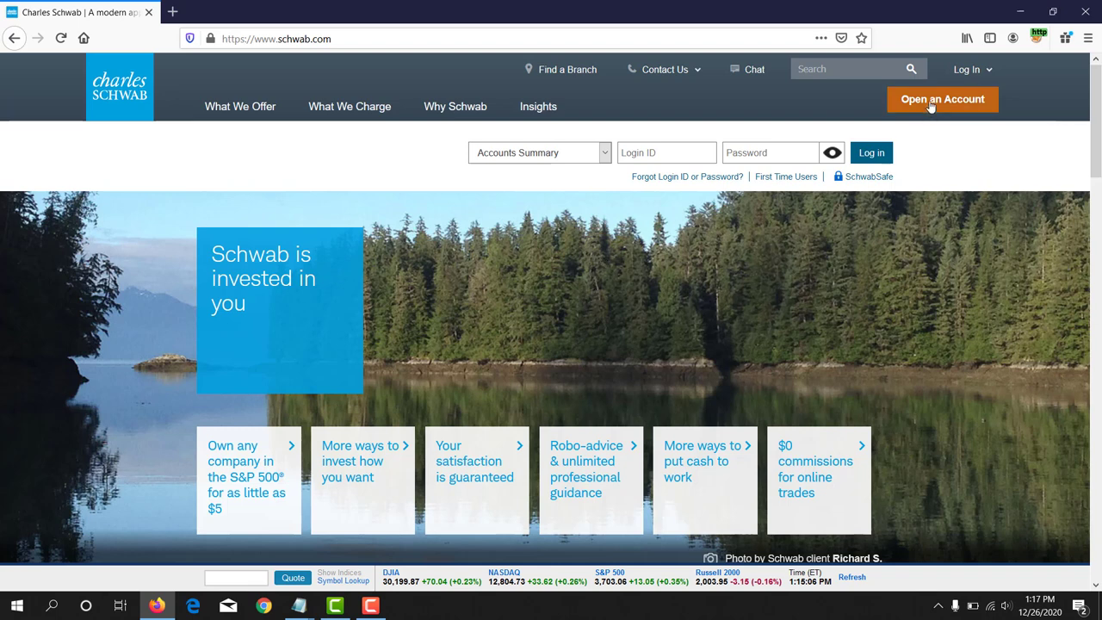
# Step: Start a new account and choose High Yield Investor Checking under Banking, then continue
pyautogui.click(967, 101)
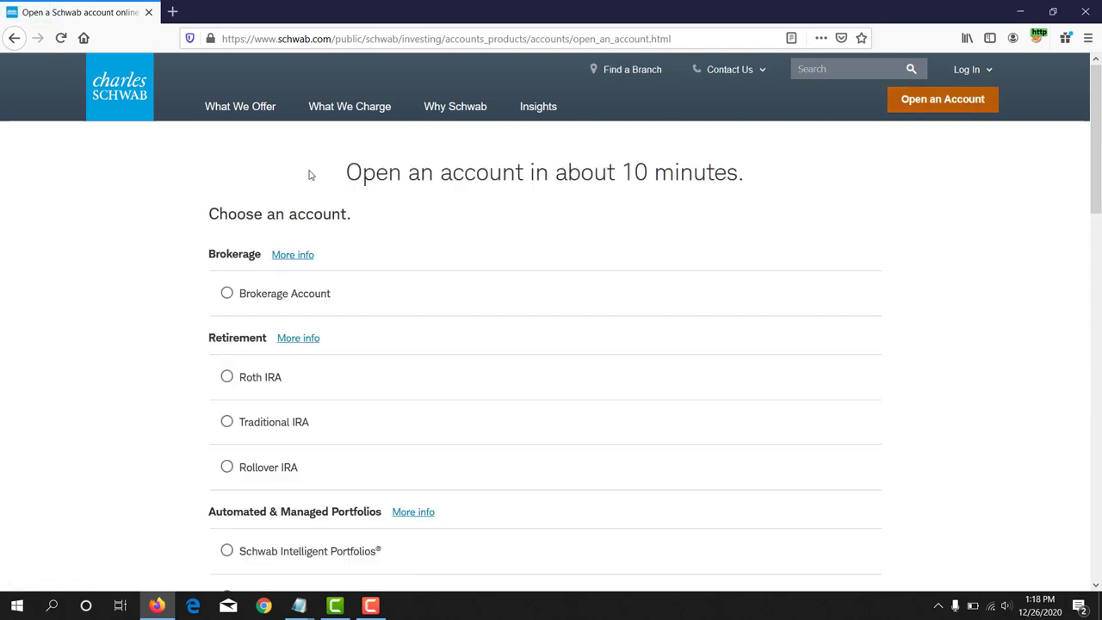
pyautogui.scroll(-4, 311, 174)
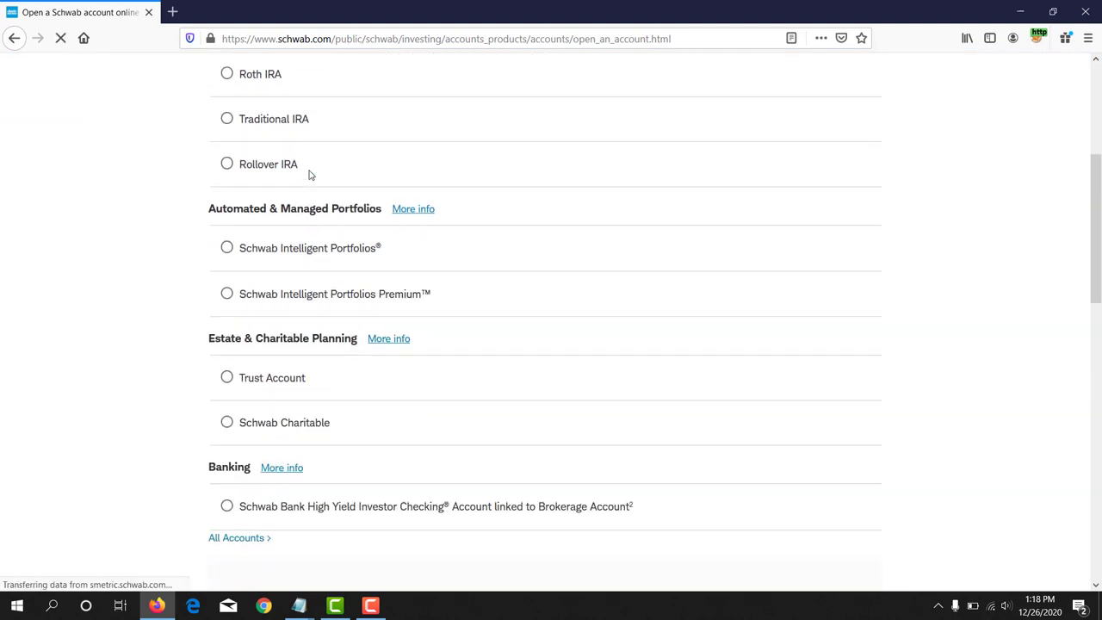
pyautogui.scroll(-2, 311, 175)
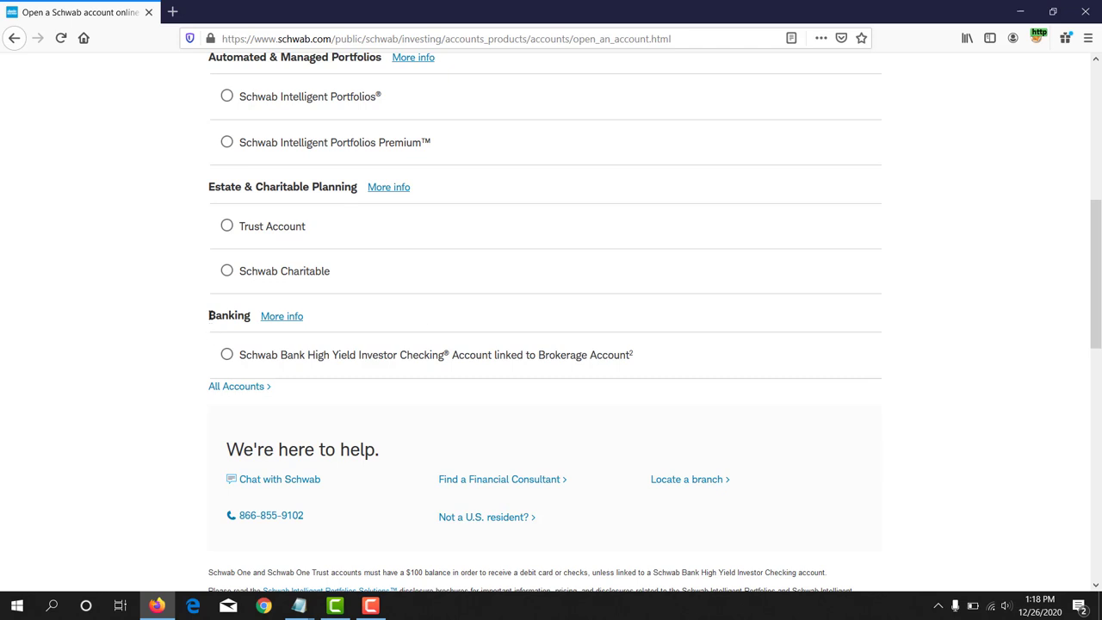
pyautogui.moveTo(219, 316); pyautogui.dragTo(216, 351)
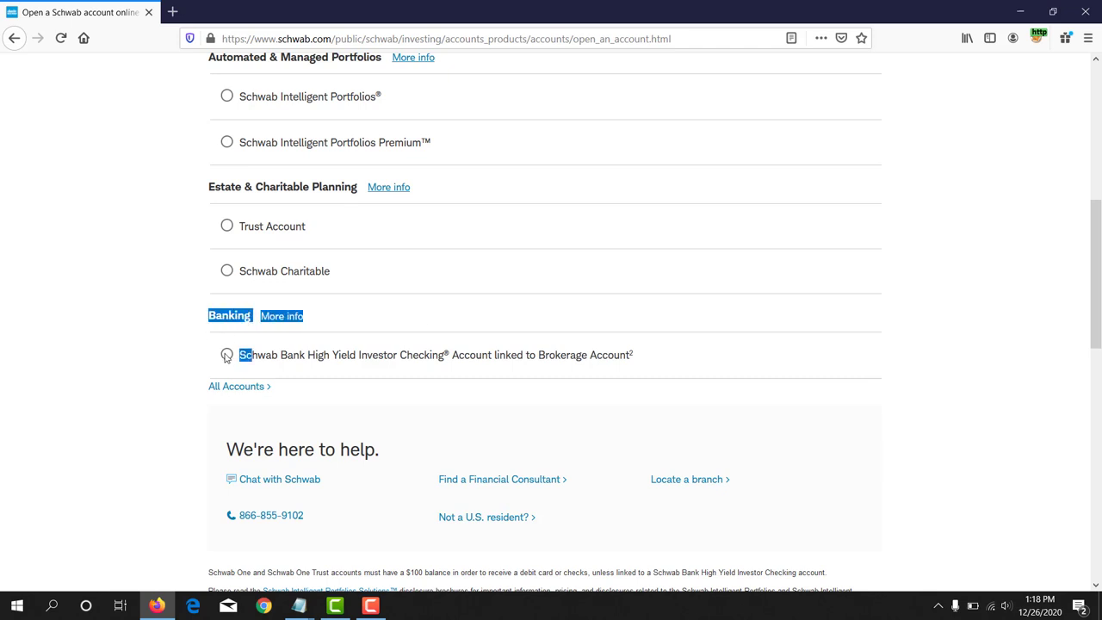
pyautogui.click(227, 355)
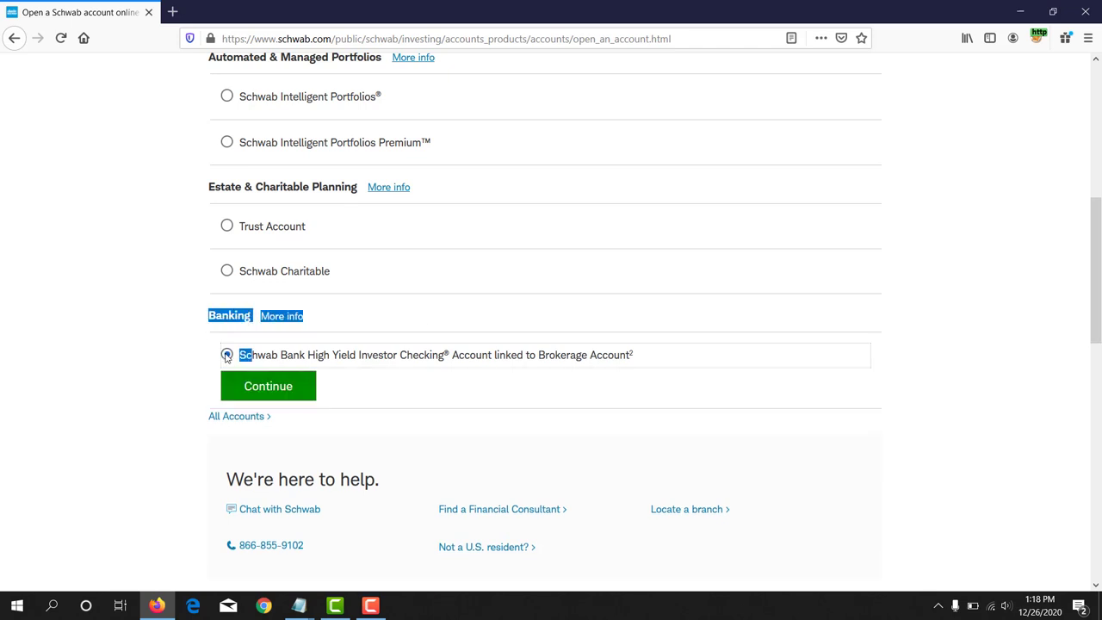
pyautogui.click(250, 356)
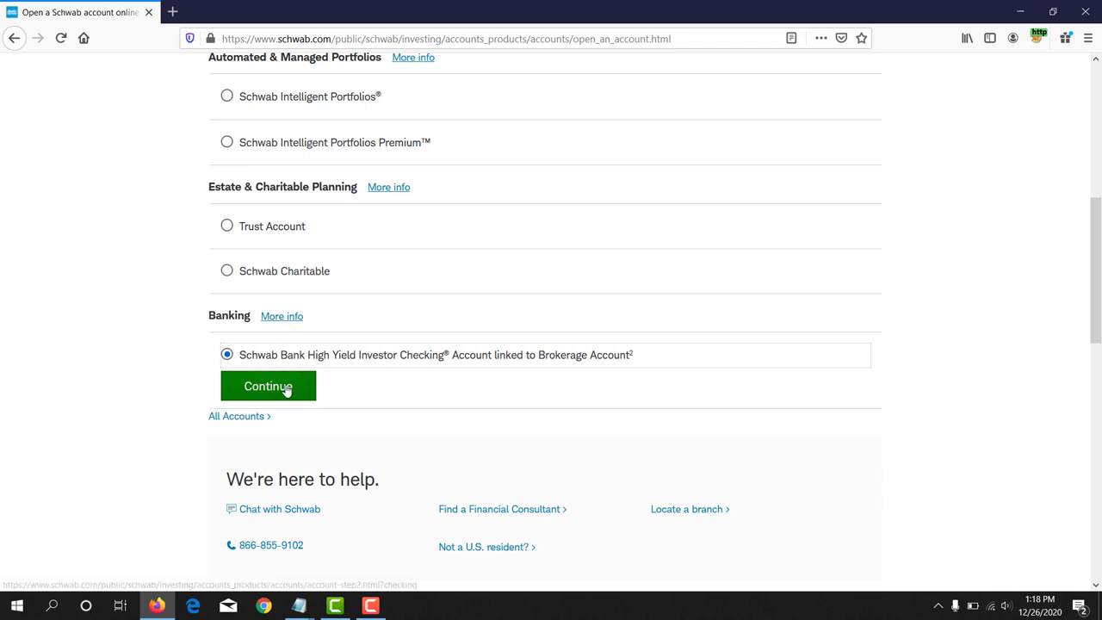
pyautogui.click(287, 387)
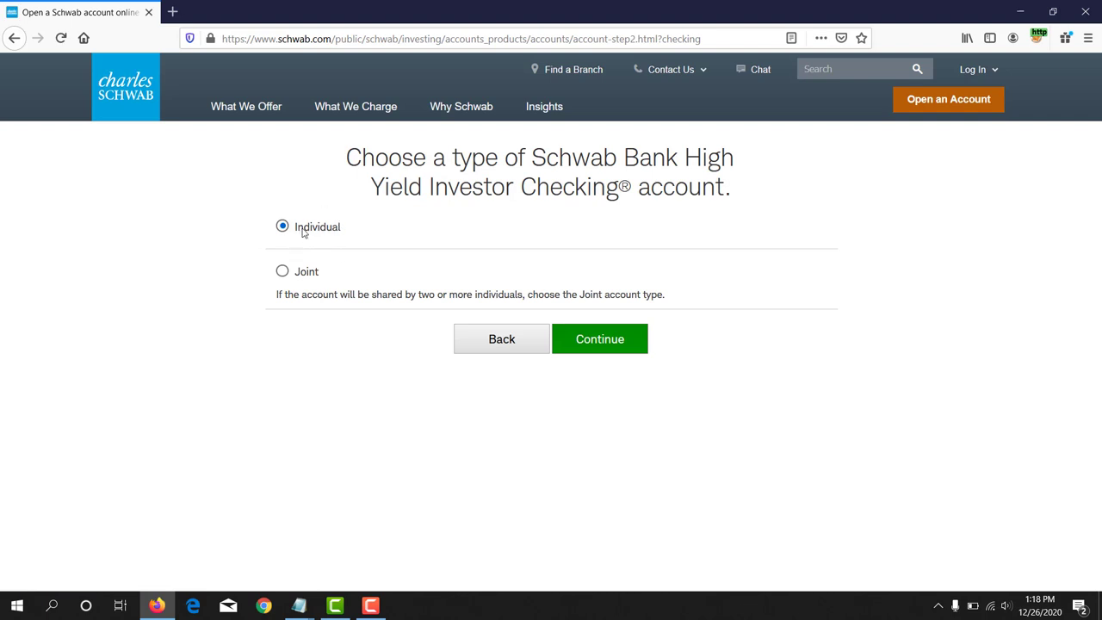
# Step: Compare the Individual and Joint account types and continue with Individual
pyautogui.moveTo(295, 228); pyautogui.dragTo(347, 228)
pyautogui.moveTo(287, 278); pyautogui.dragTo(325, 274)
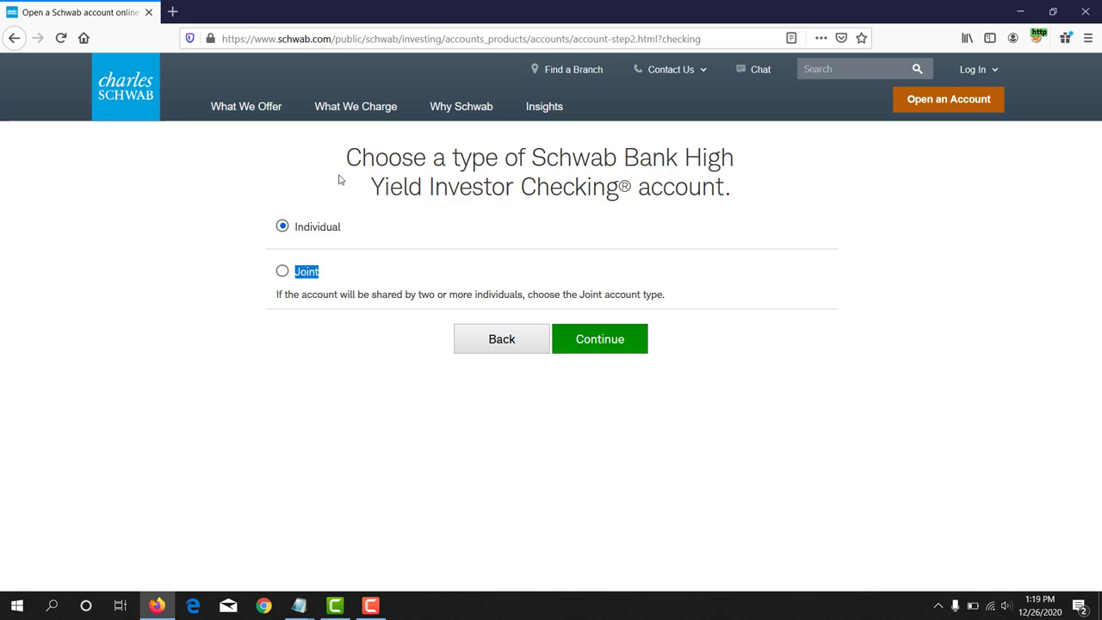
pyautogui.moveTo(293, 230); pyautogui.dragTo(344, 232)
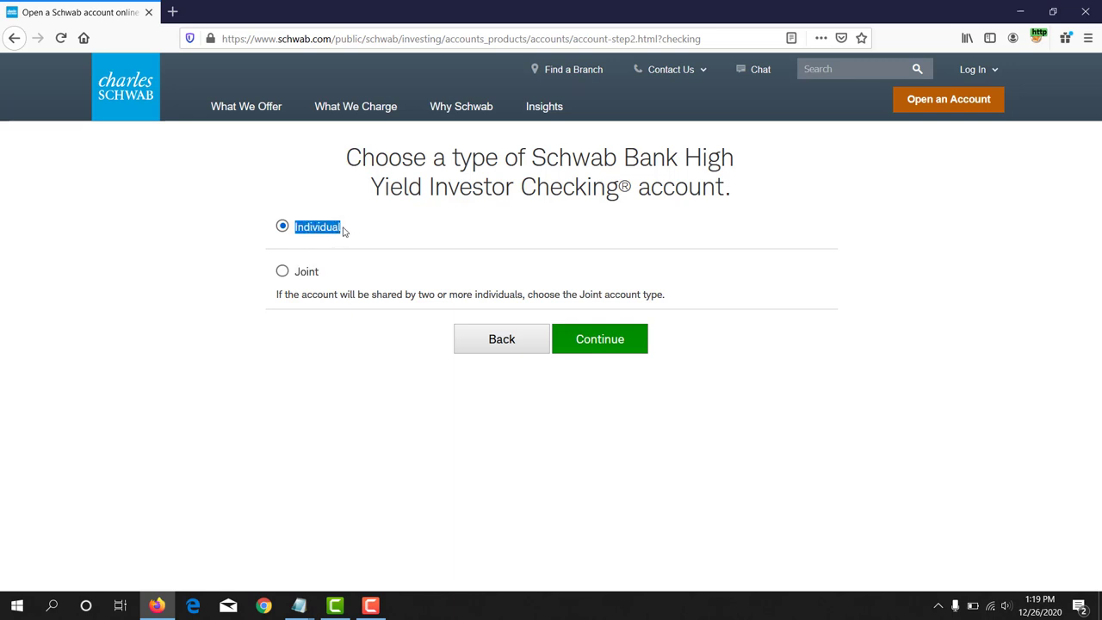
pyautogui.click(618, 341)
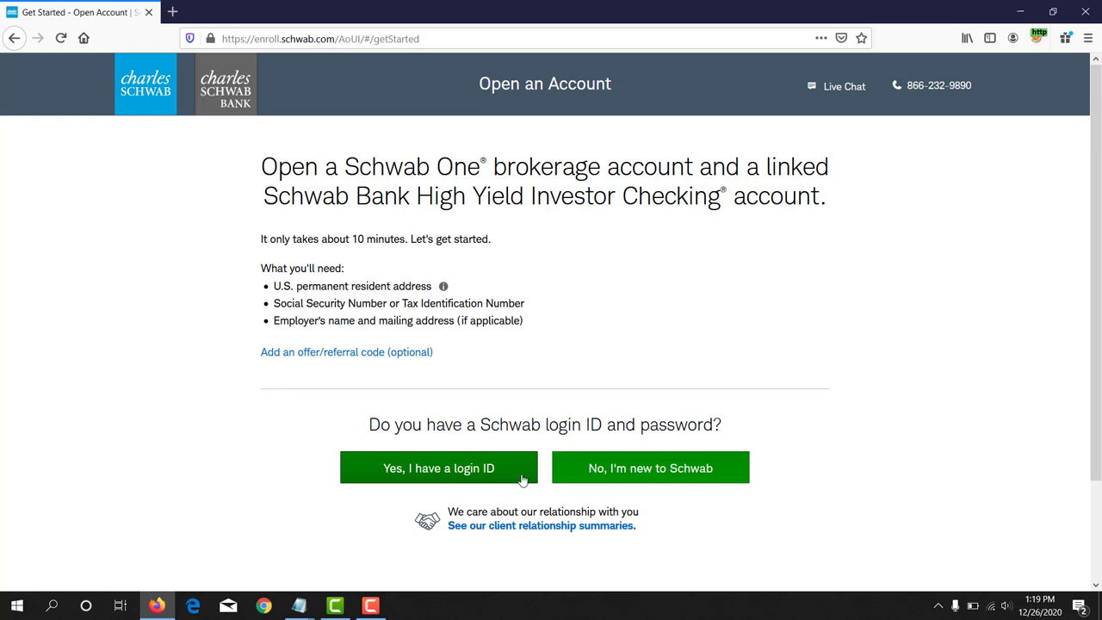
# Step: Enroll as a new Schwab client to reach the empty Personal Information form
pyautogui.click(671, 475)
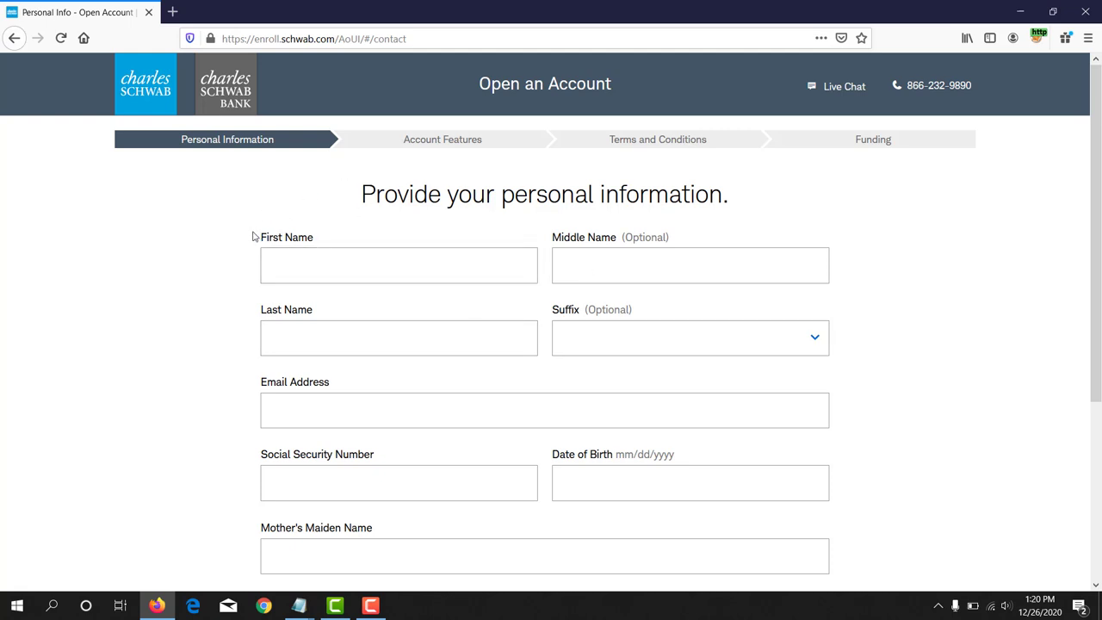
pyautogui.moveTo(257, 238); pyautogui.dragTo(314, 238)
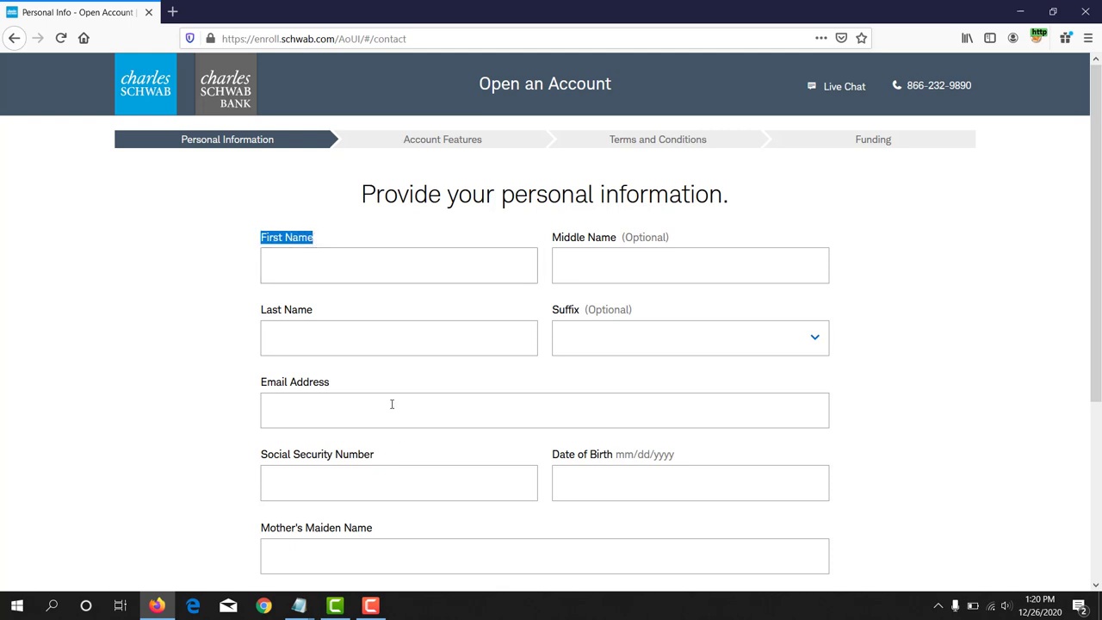
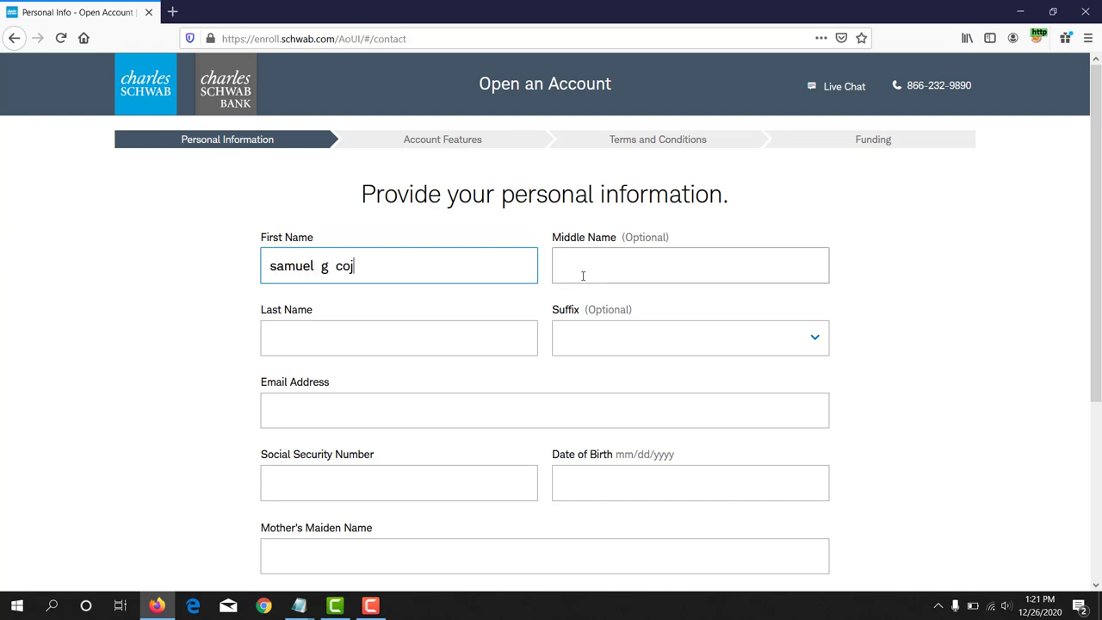
# Step: Move the middle initial from the First Name field into the Middle Name field
pyautogui.doubleClick(324, 266)
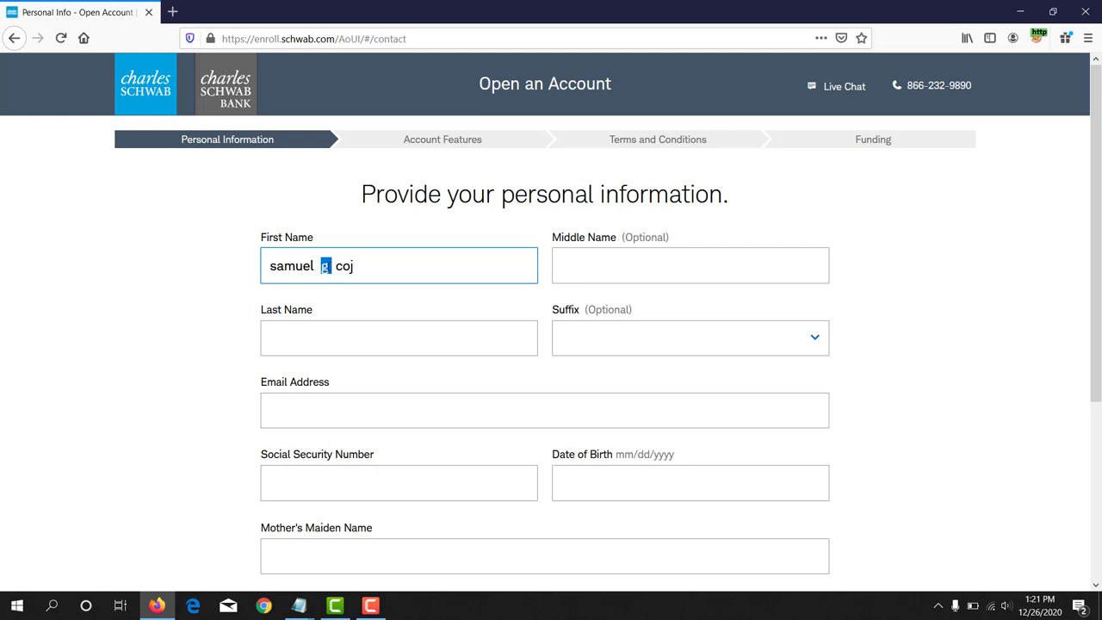
pyautogui.rightClick(325, 267)
pyautogui.click(340, 291)
pyautogui.click(580, 271)
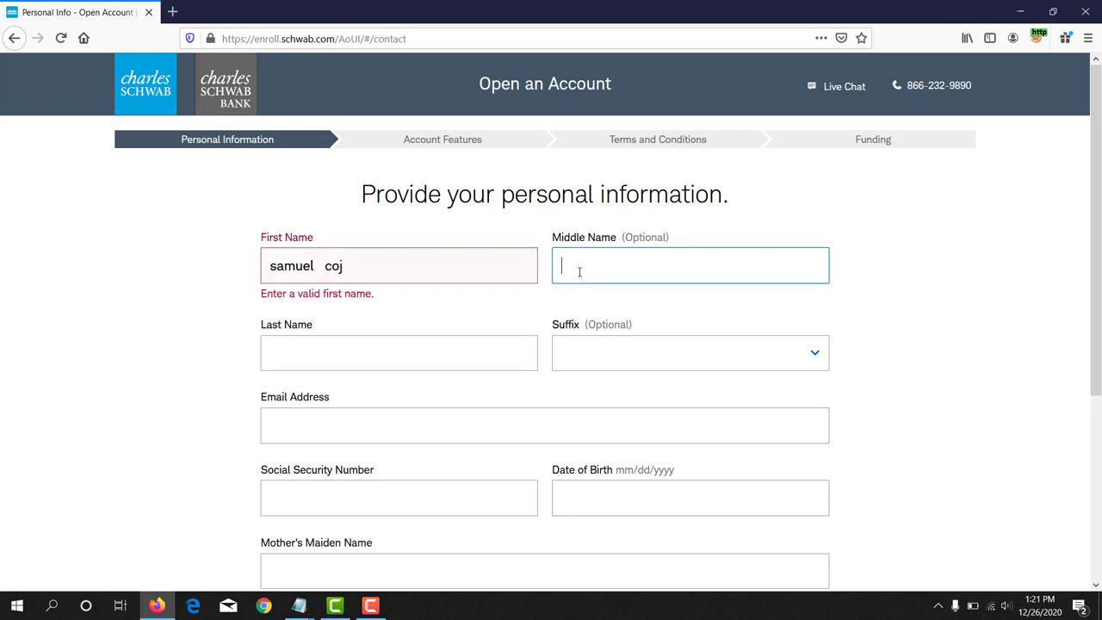
pyautogui.hotkey('ctrl', 'v')
# Step: Move the surname from the First Name field into the Last Name field
pyautogui.moveTo(325, 266); pyautogui.dragTo(344, 267)
pyautogui.rightClick(337, 268)
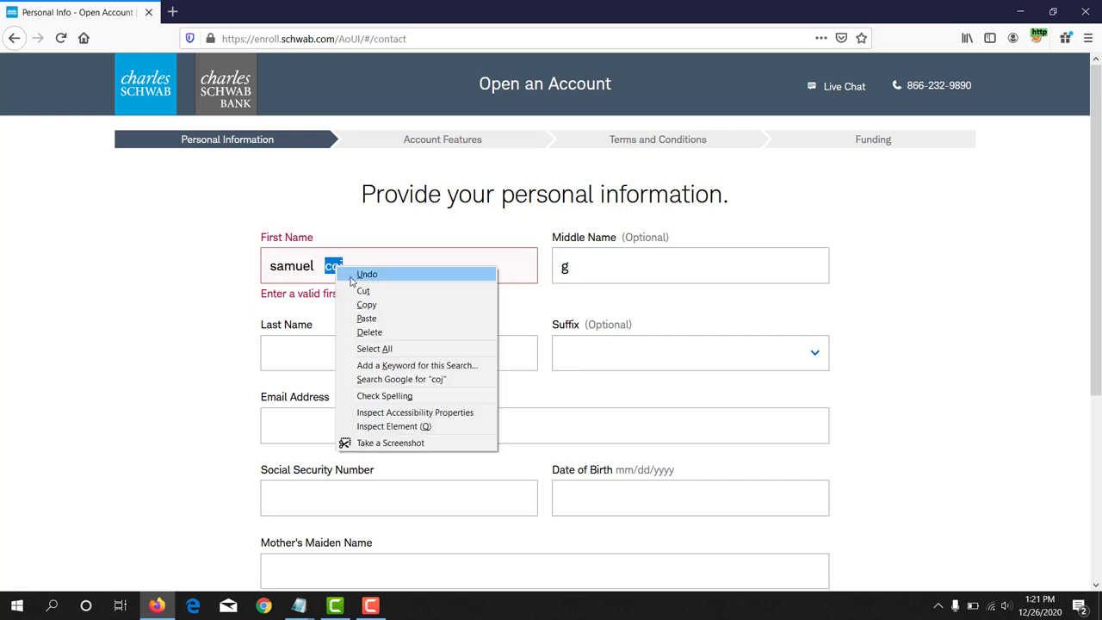
pyautogui.click(355, 292)
pyautogui.click(310, 350)
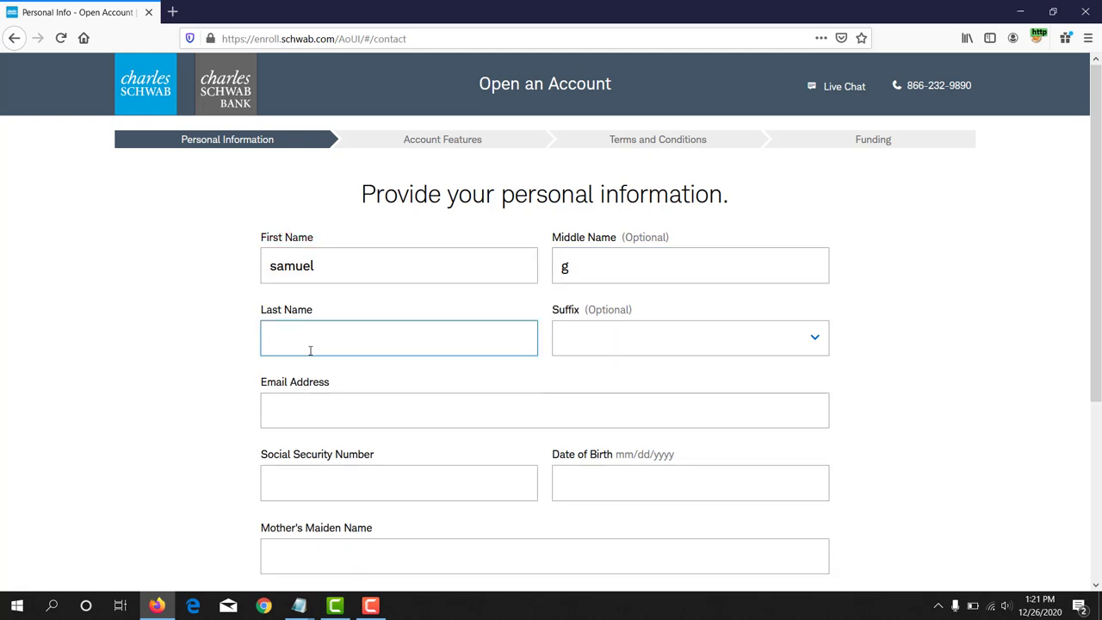
pyautogui.hotkey('ctrl', 'v')
# Step: Verify the First Name, Middle Name and Last Name entries each hold the right part
pyautogui.click(342, 260)
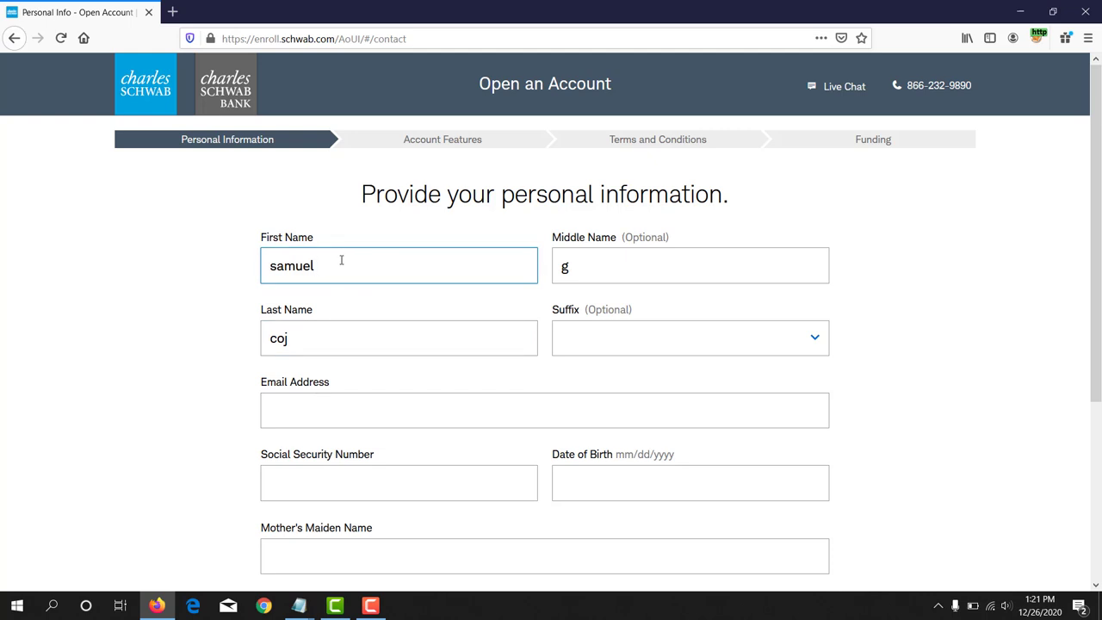
pyautogui.click(628, 275)
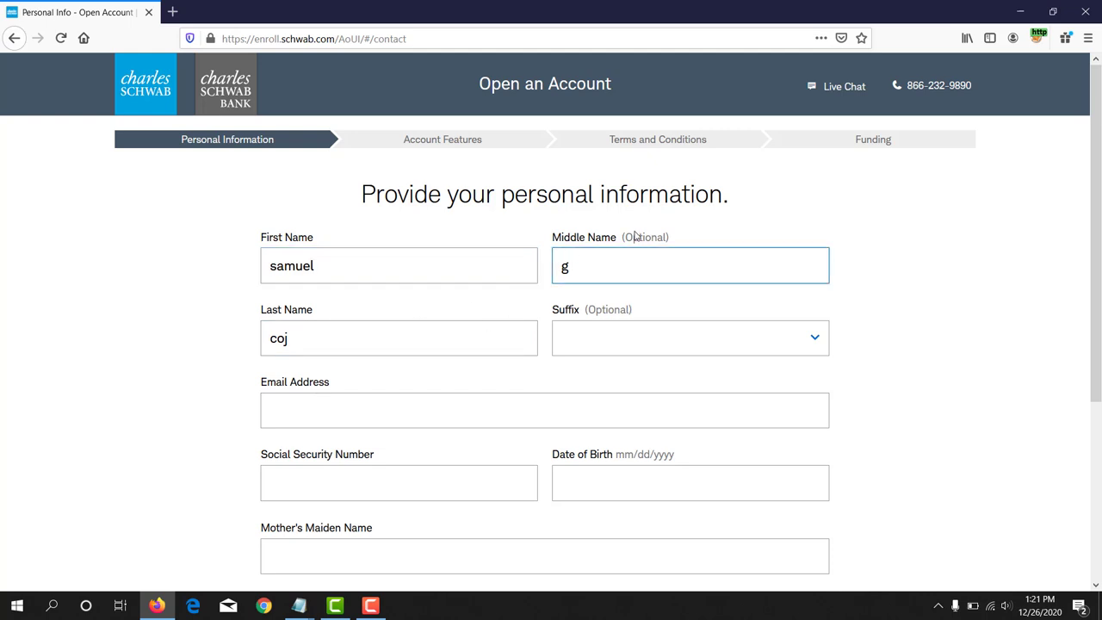
pyautogui.click(339, 347)
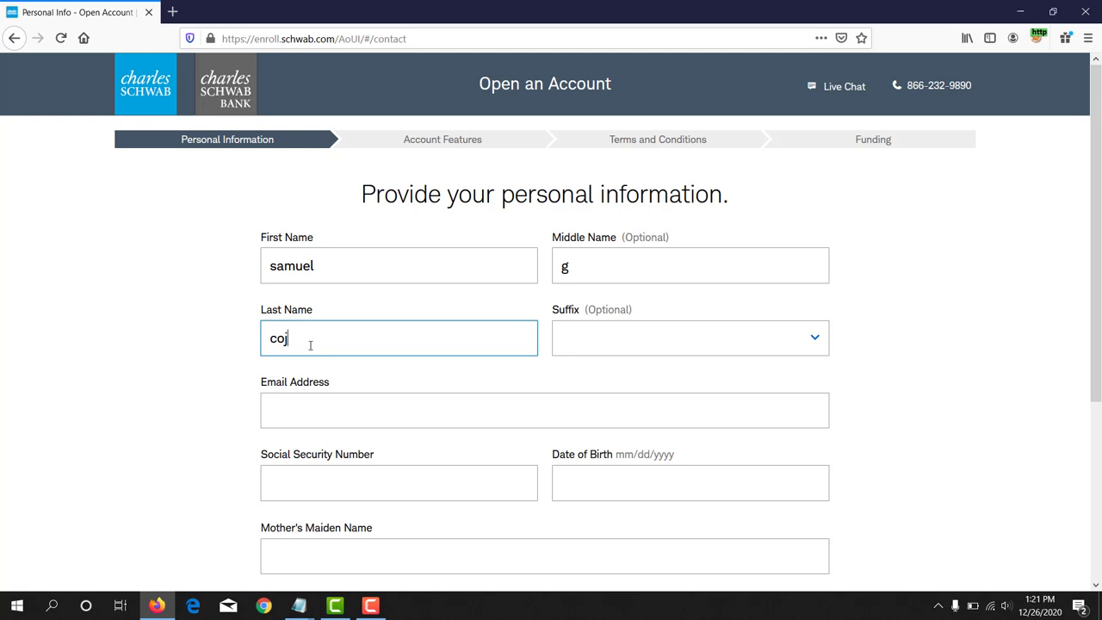
# Step: Paste the applicant's e-mail address into the Email Address field further down the form
pyautogui.scroll(-1, 318, 340)
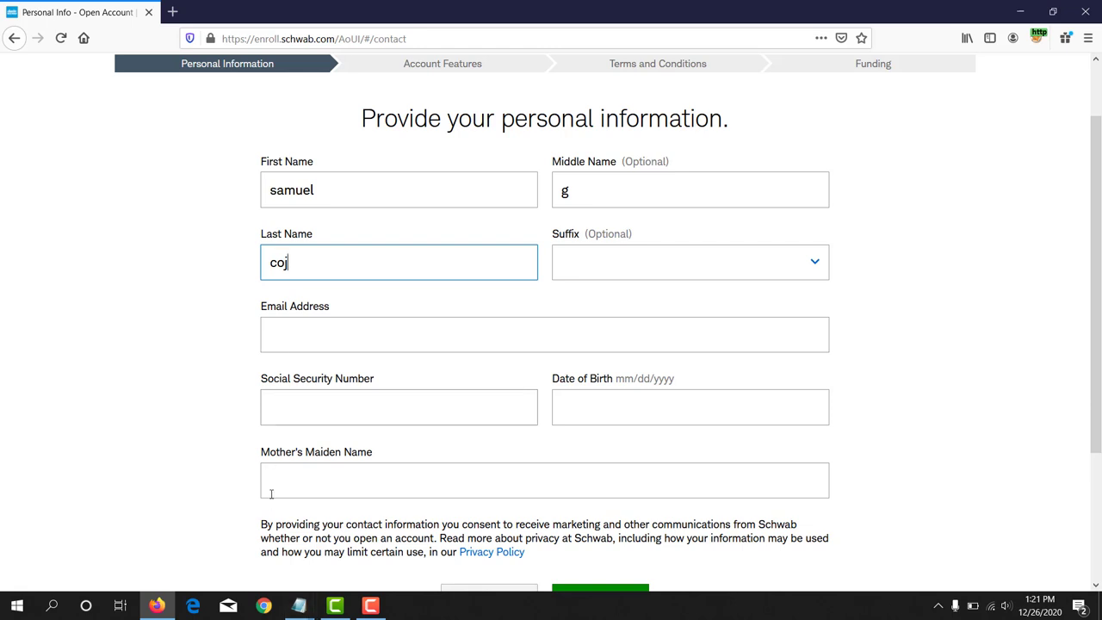
pyautogui.click(388, 337)
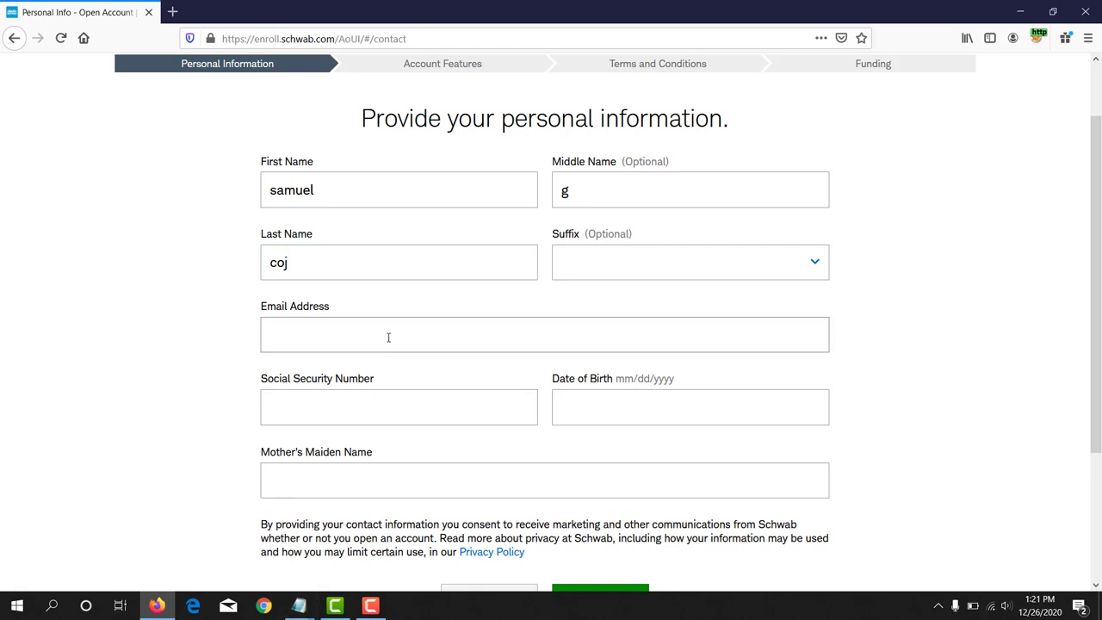
pyautogui.hotkey('ctrl', 'v')
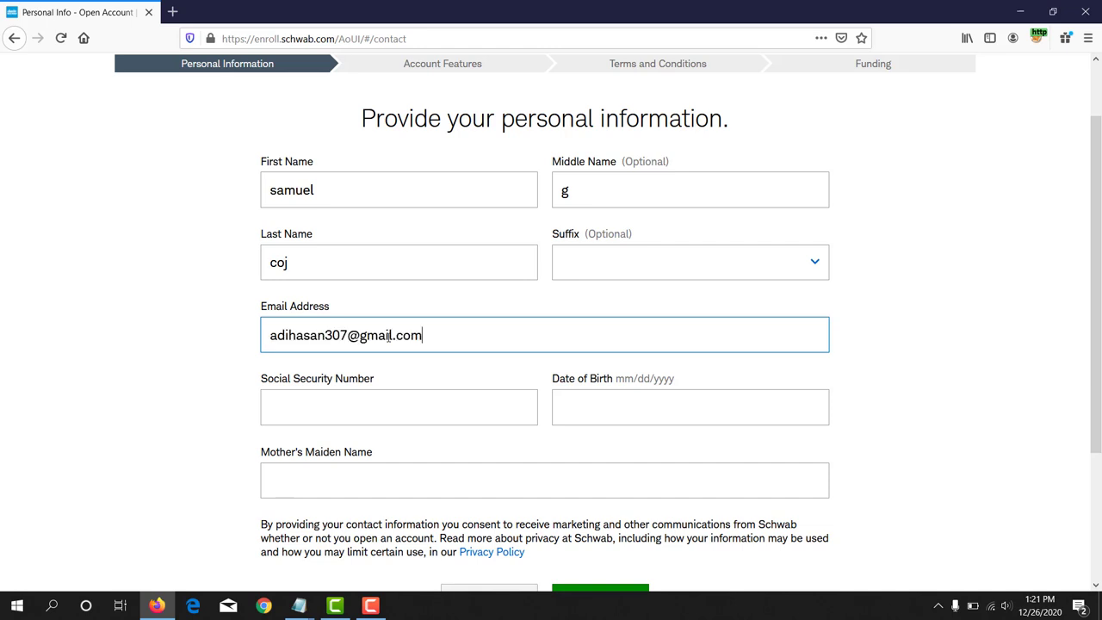
pyautogui.scroll(-2, 388, 335)
pyautogui.moveTo(260, 303); pyautogui.dragTo(382, 310)
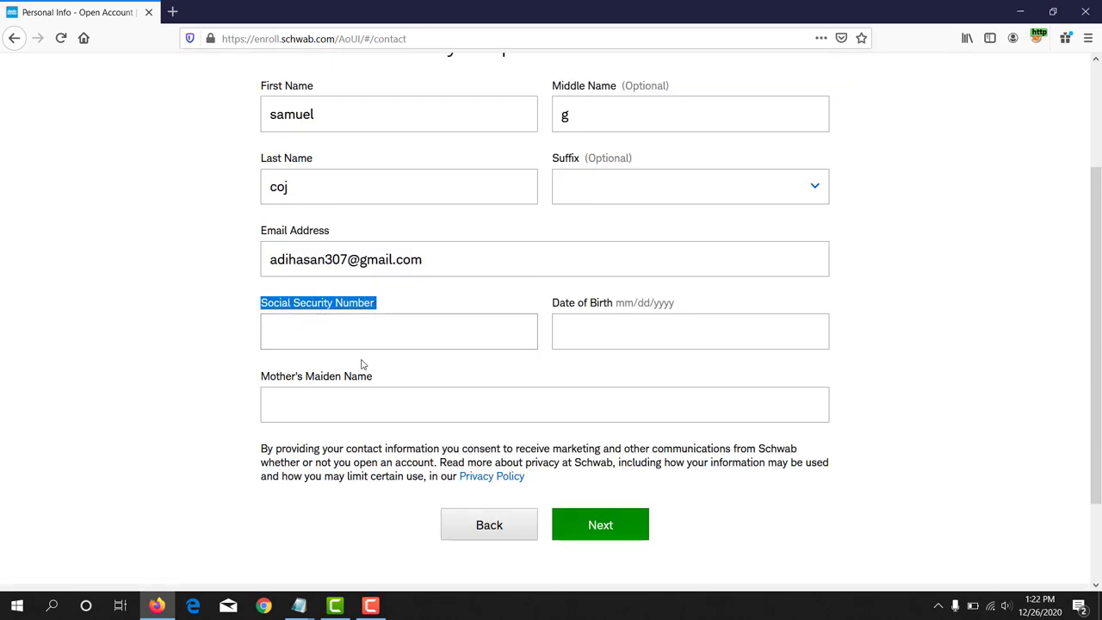
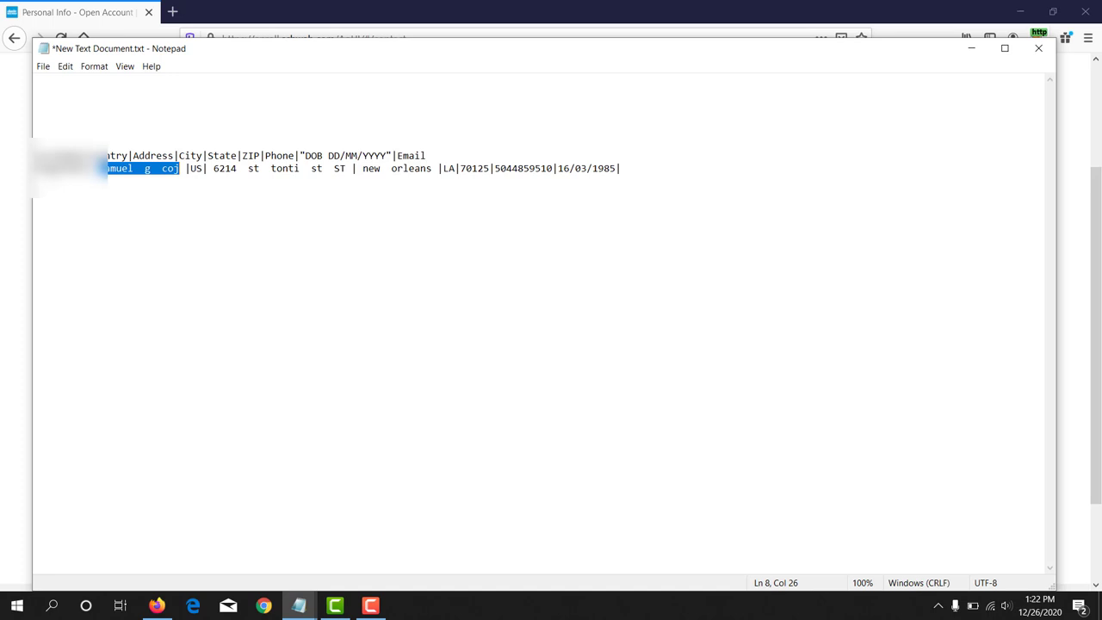
# Step: Select the Social Security number at the start of the Notepad record line
pyautogui.press('Left')
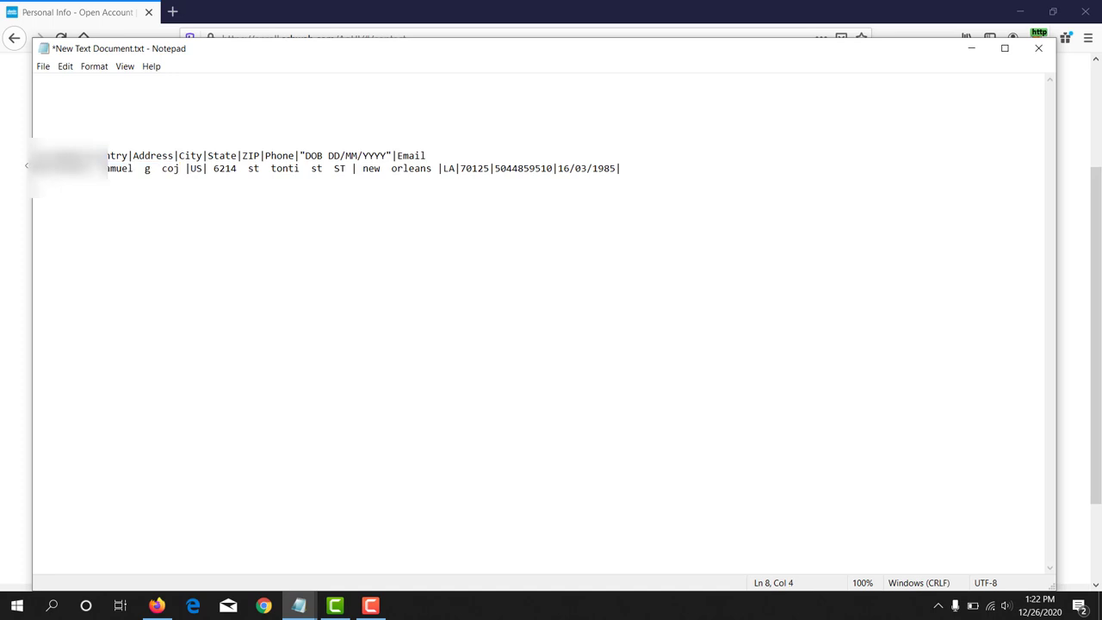
pyautogui.hotkey('shift', 'Right')
pyautogui.hotkey('shift', 'Right')
pyautogui.hotkey('shift', 'Right')
pyautogui.hotkey('shift', 'Right')
pyautogui.hotkey('shift', 'Right')
pyautogui.hotkey('shift', 'Right')
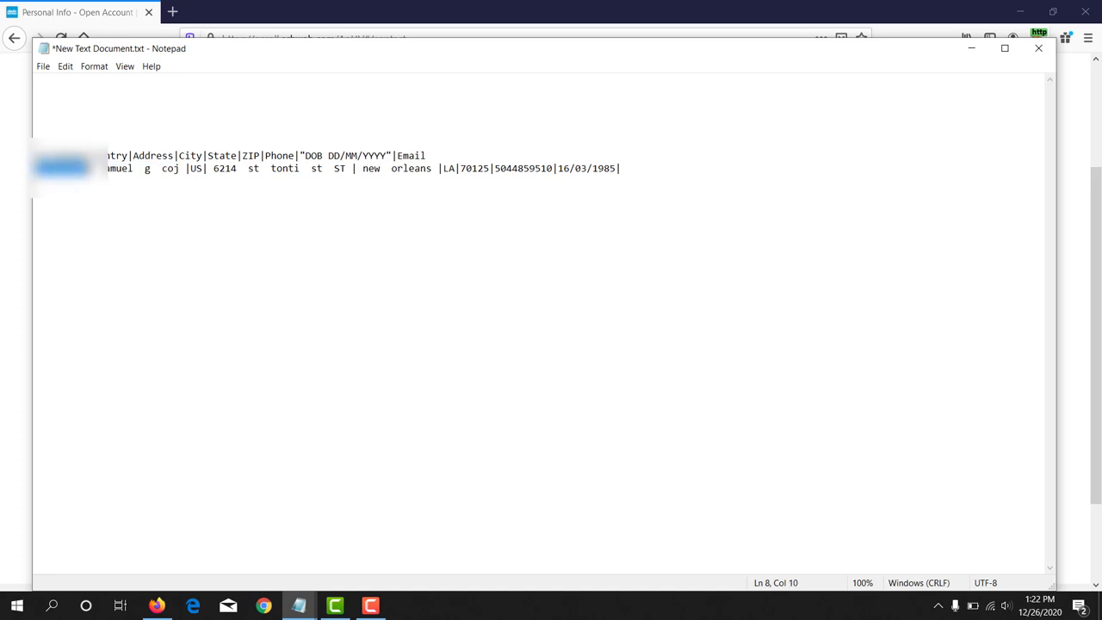
pyautogui.rightClick(84, 170)
# Step: Copy the number and paste it into the form's Social Security Number field, then select Date of Birth
pyautogui.click(117, 208)
pyautogui.click(12, 251)
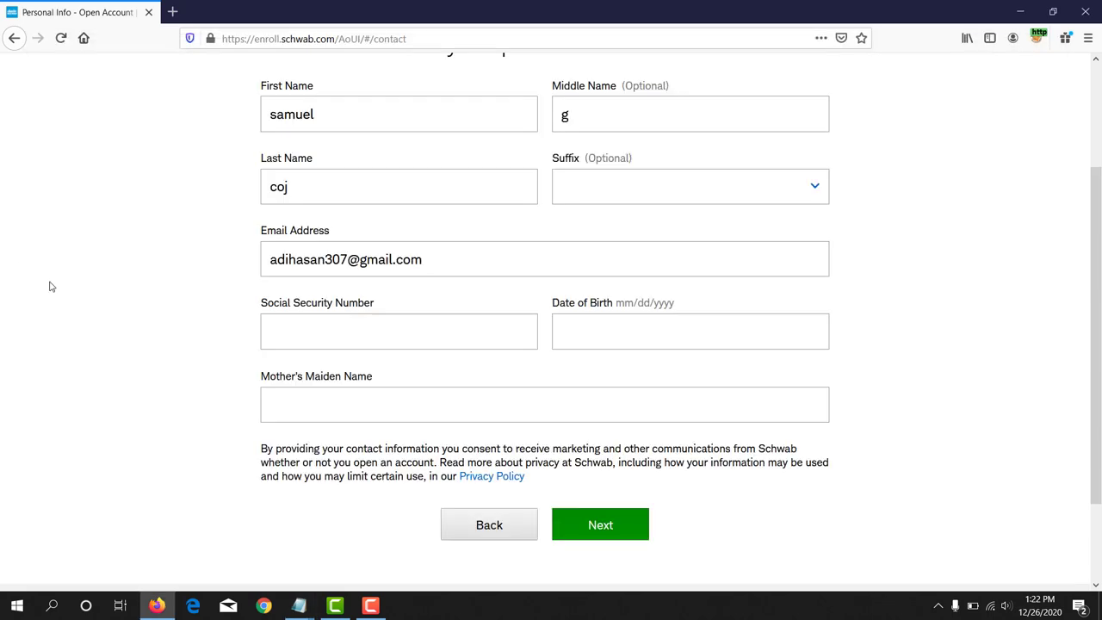
pyautogui.click(369, 334)
pyautogui.hotkey('ctrl', 'v')
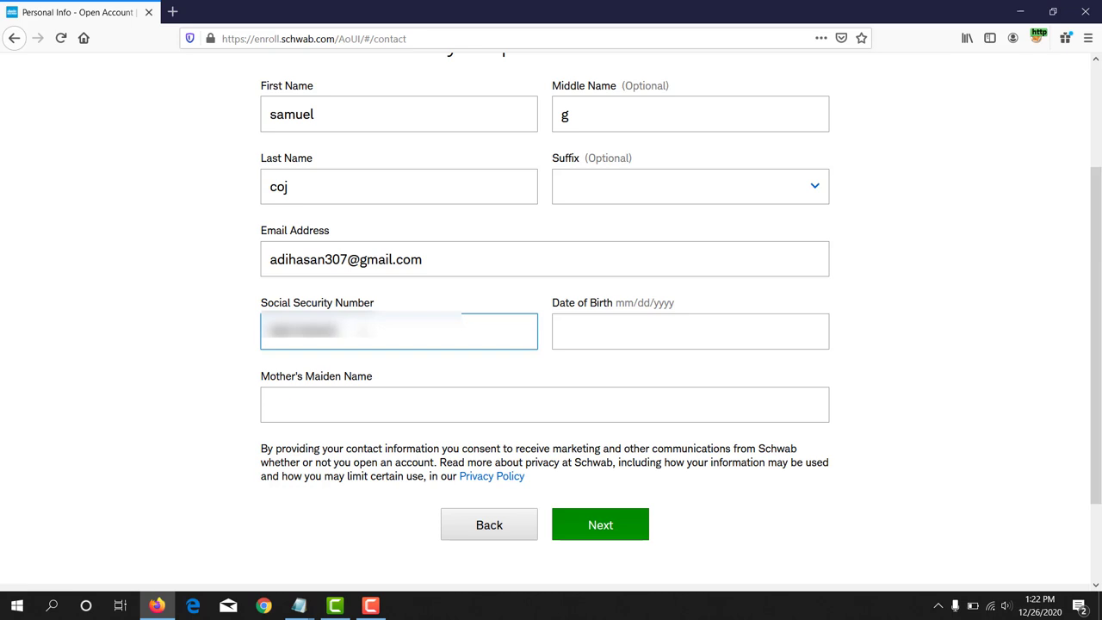
pyautogui.click(545, 332)
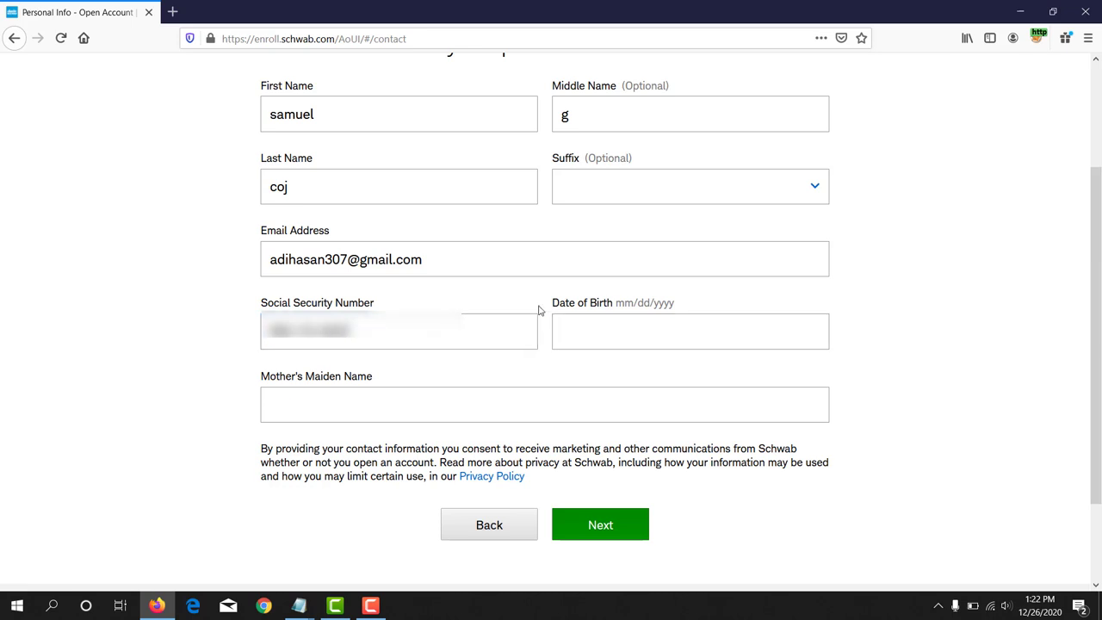
pyautogui.moveTo(567, 306); pyautogui.dragTo(626, 313)
pyautogui.click(625, 307)
# Step: Check the Date of Birth field, then select the month 03 in the Notepad birth date
pyautogui.doubleClick(630, 306)
pyautogui.doubleClick(646, 305)
pyautogui.moveTo(645, 305); pyautogui.dragTo(613, 333)
pyautogui.moveTo(299, 606)
pyautogui.click(244, 560)
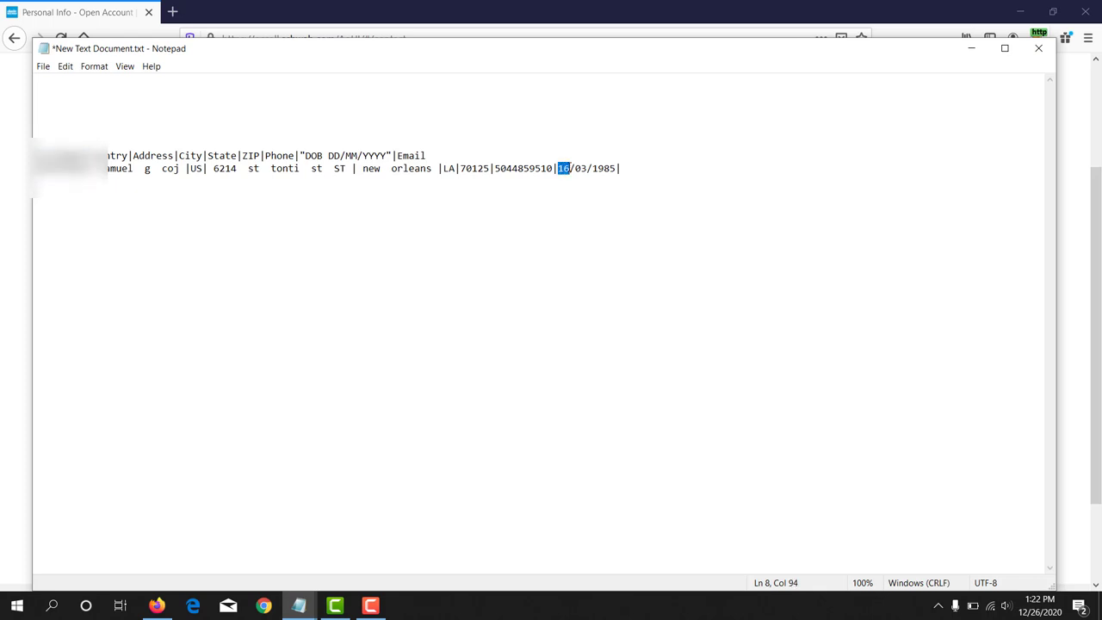
pyautogui.moveTo(573, 168); pyautogui.dragTo(612, 169)
# Step: Type the birth date into the form's Date of Birth field in mm/dd/yyyy order
pyautogui.hotkey('alt', 'Tab')
pyautogui.click(628, 334)
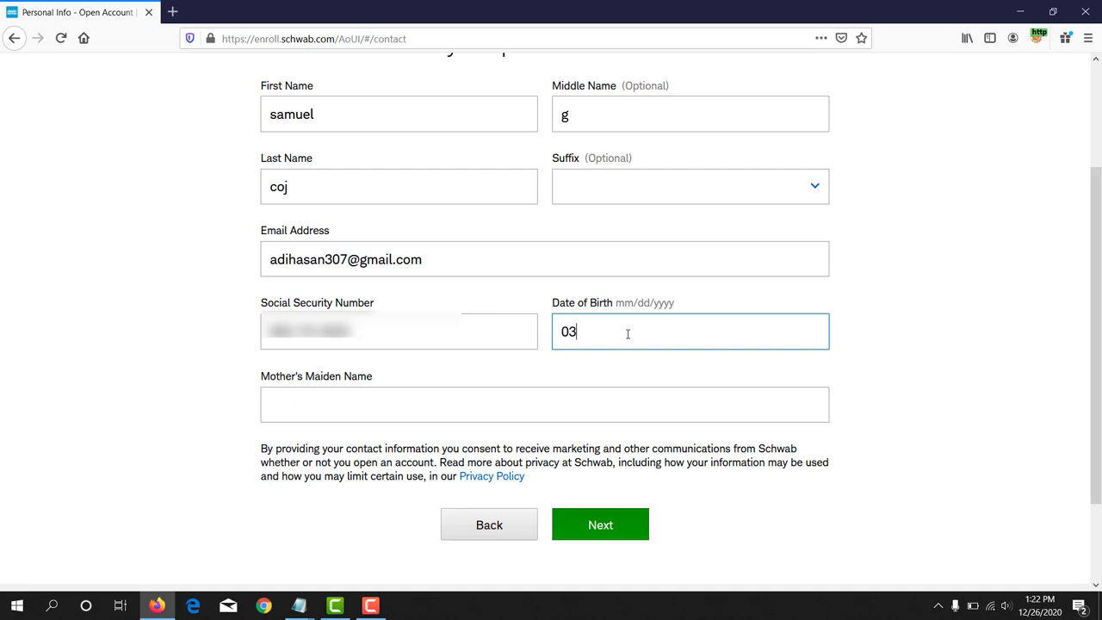
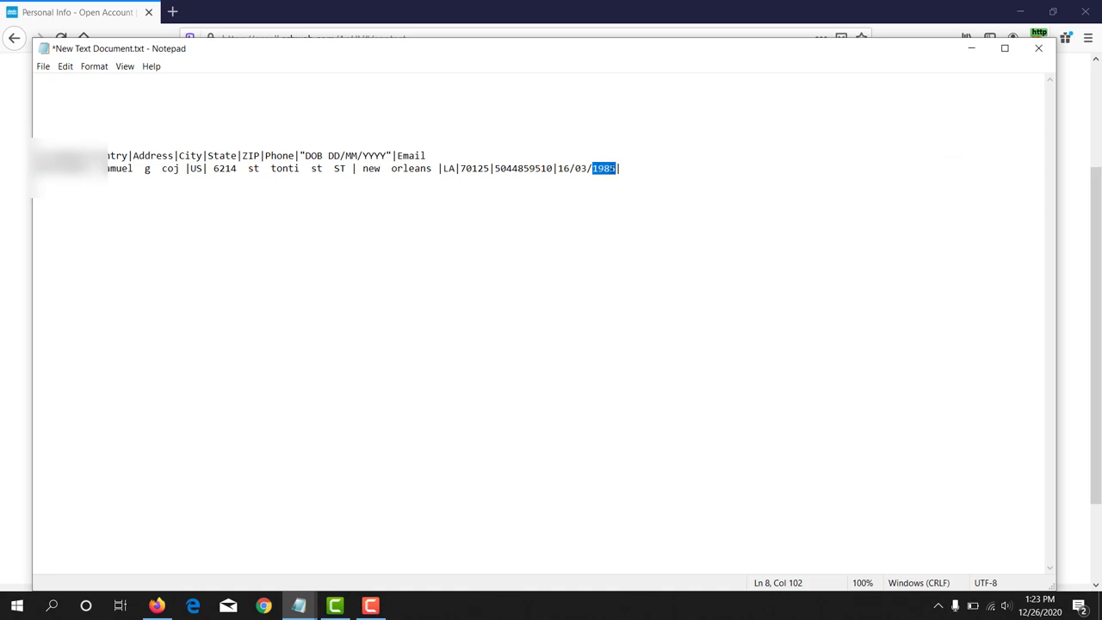
# Step: Hide the notes and finish entering the applicant's date of birth on the form
pyautogui.click(972, 48)
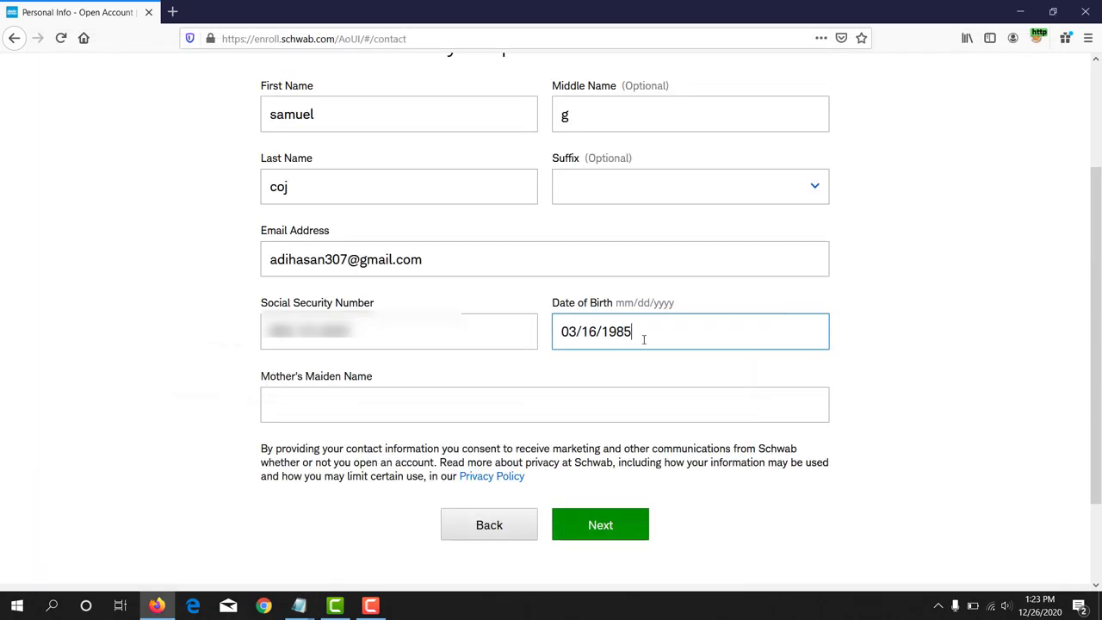
pyautogui.click(221, 361)
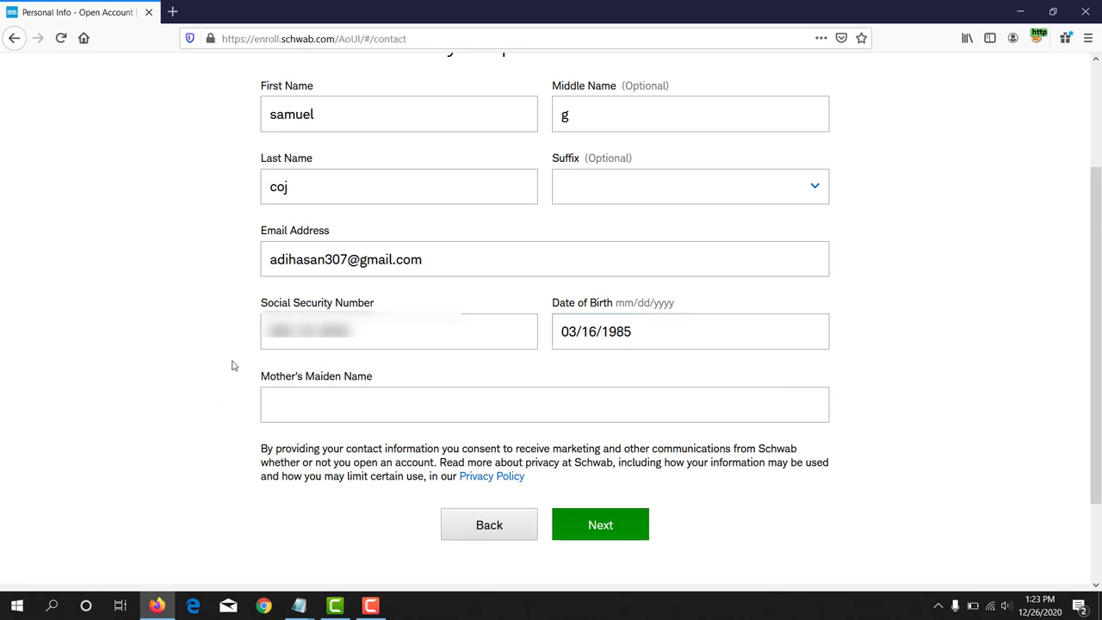
pyautogui.tripleClick(293, 384)
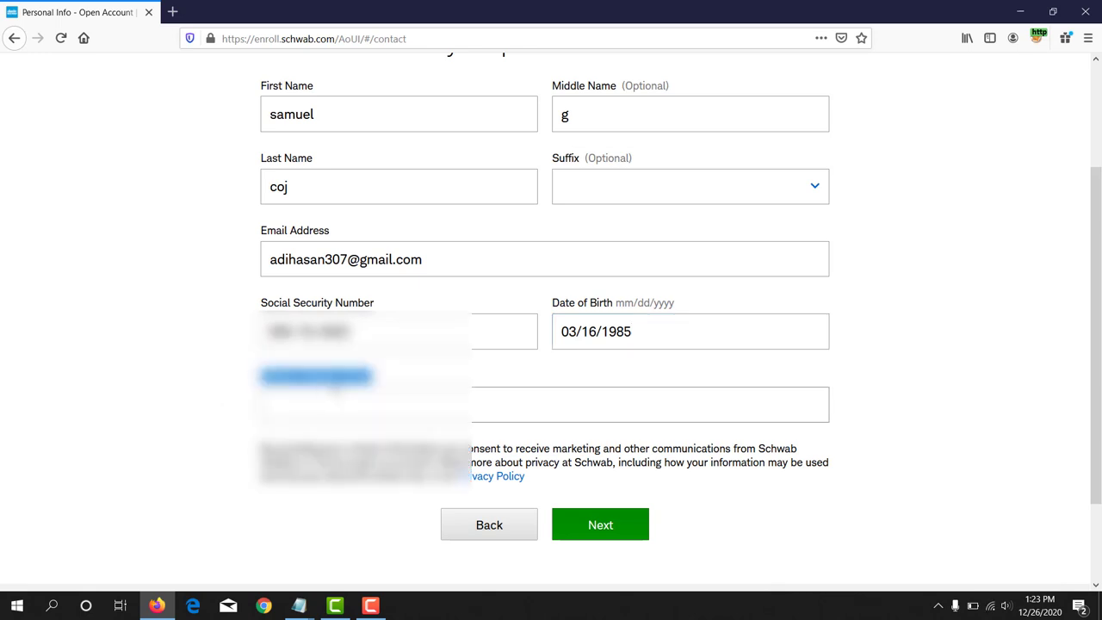
pyautogui.scroll(3, 336, 387)
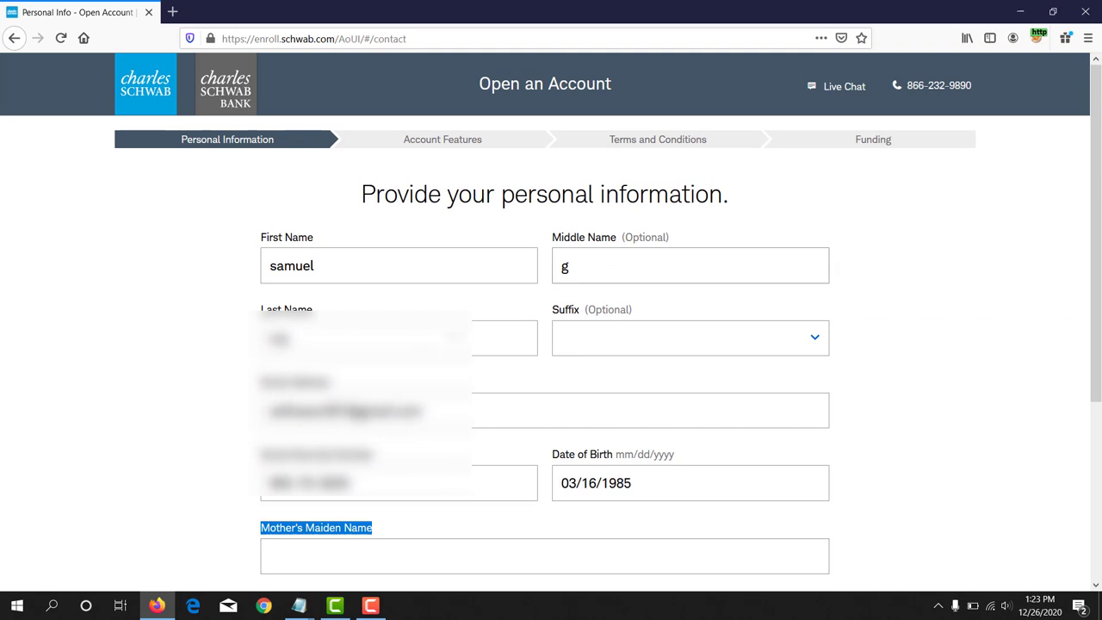
# Step: Copy the applicant's last name to use as the mother's maiden name
pyautogui.click(289, 338)
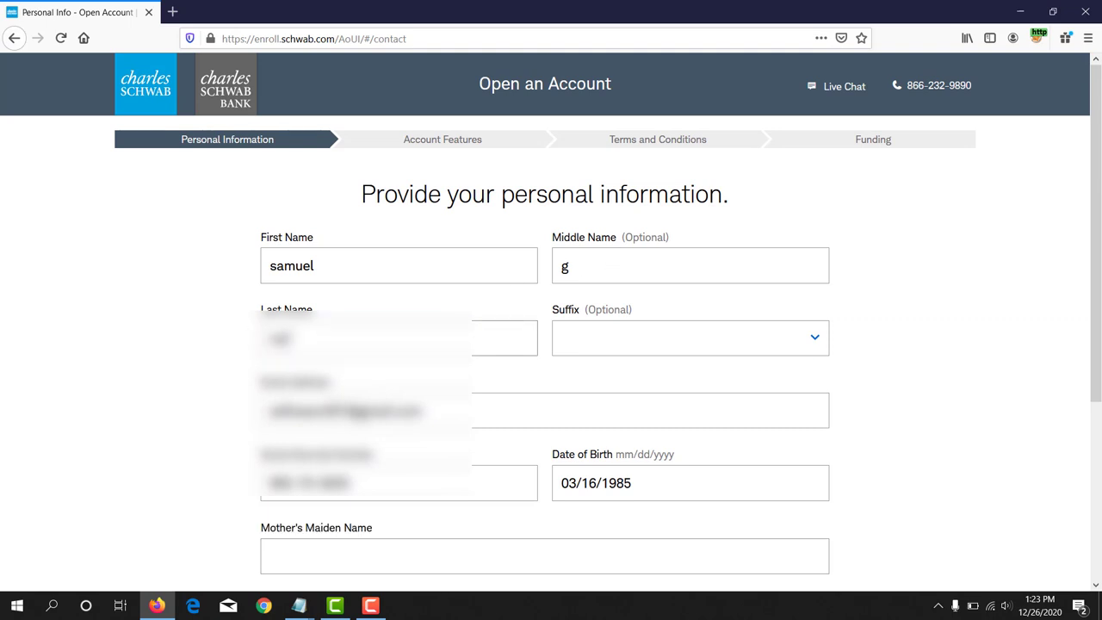
pyautogui.doubleClick(277, 338)
pyautogui.rightClick(277, 338)
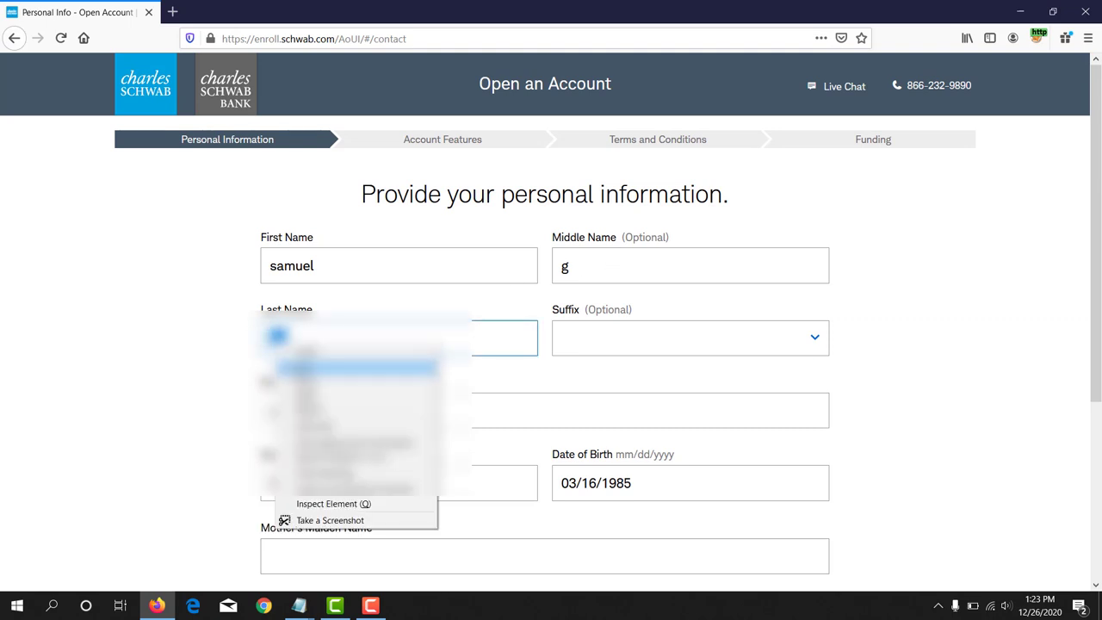
pyautogui.click(249, 382)
pyautogui.scroll(-3, 194, 363)
pyautogui.click(387, 331)
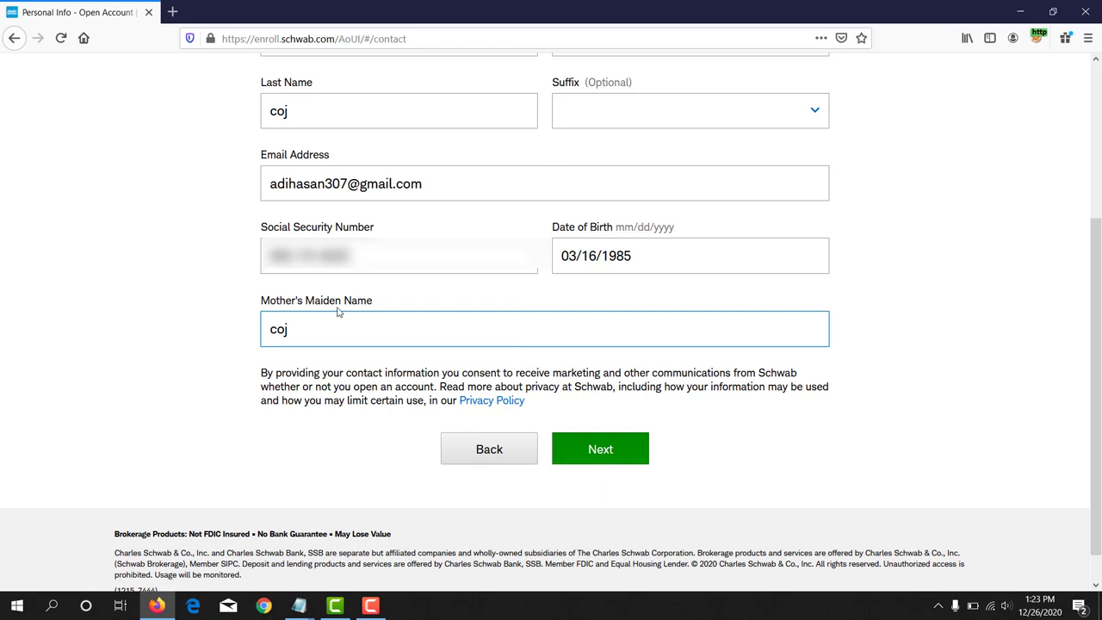
# Step: Submit the personal information page to reach the login credentials page
pyautogui.click(638, 457)
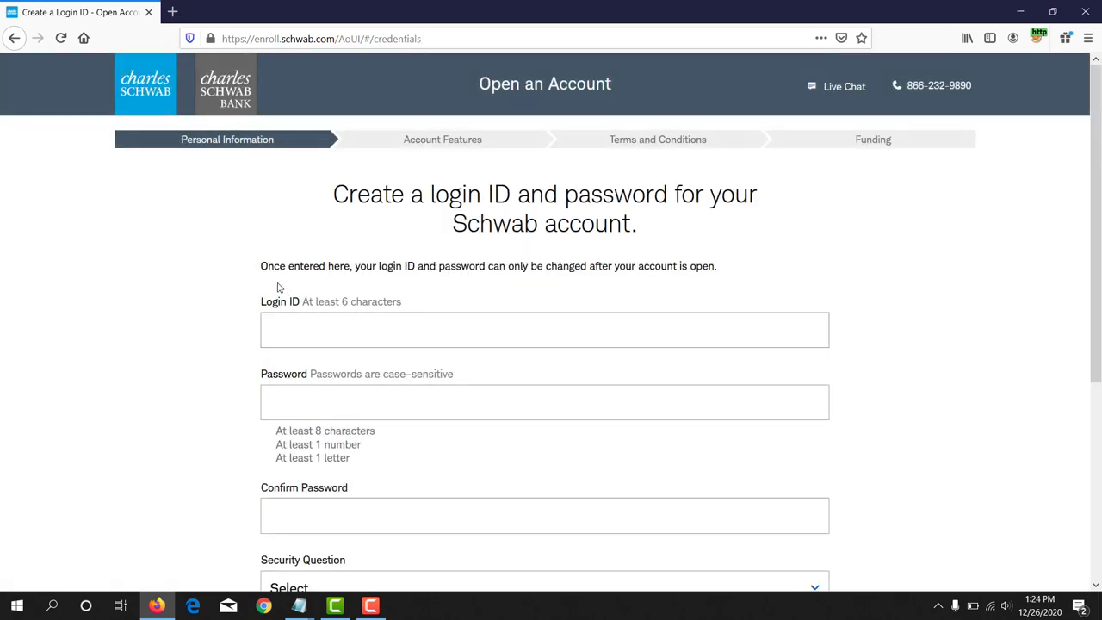
pyautogui.scroll(-1, 265, 274)
pyautogui.scroll(1, 262, 293)
pyautogui.moveTo(260, 303); pyautogui.dragTo(390, 302)
pyautogui.click(117, 327)
pyautogui.click(291, 341)
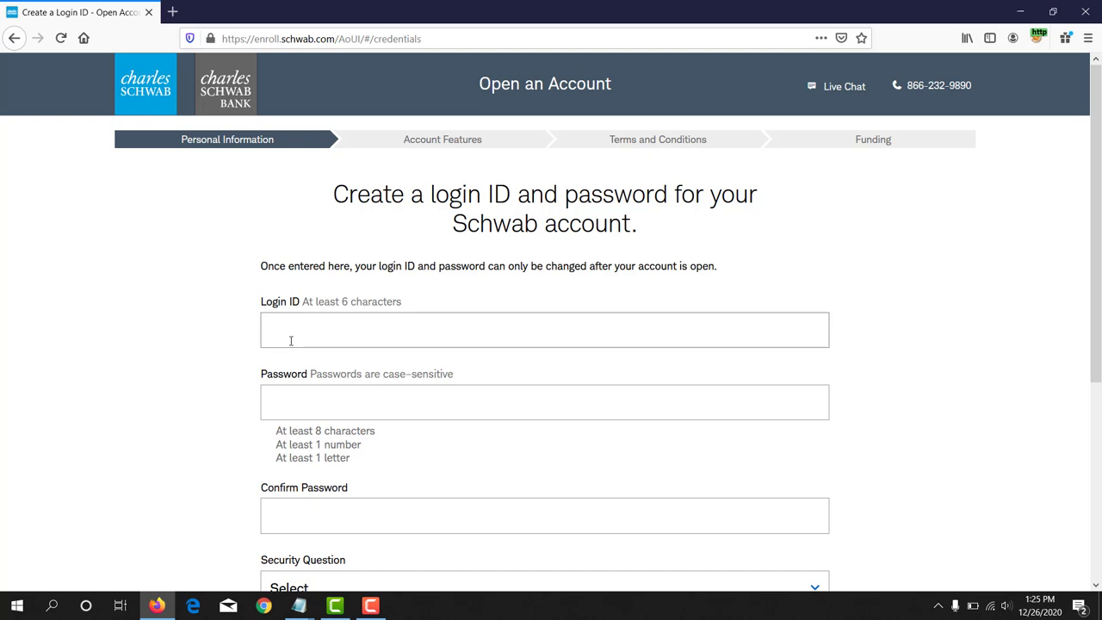
pyautogui.click(323, 336)
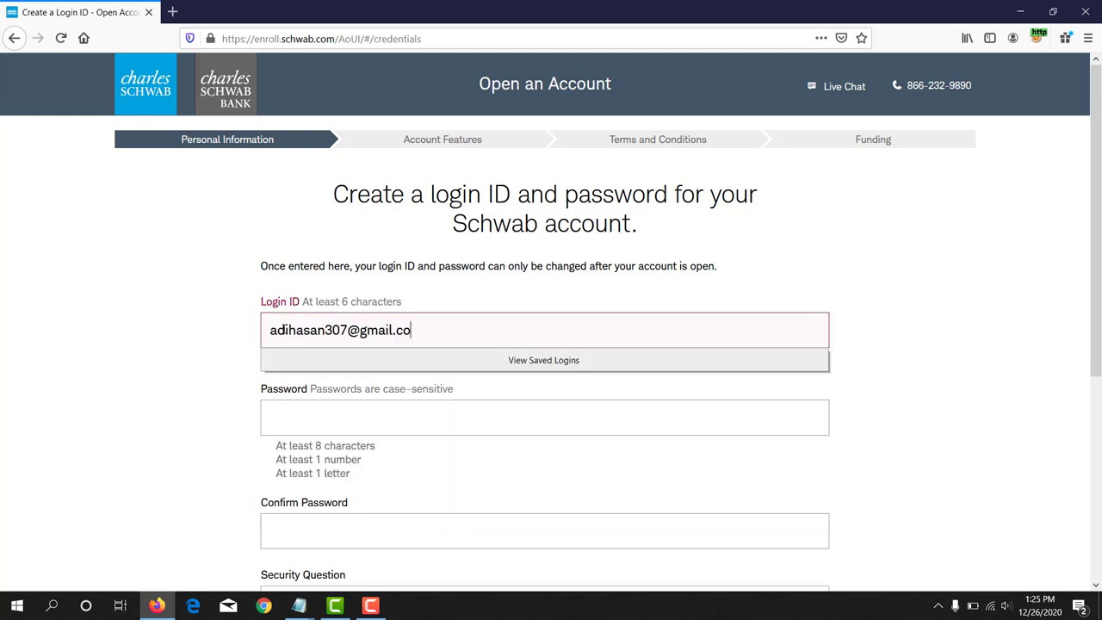
pyautogui.moveTo(431, 334); pyautogui.dragTo(347, 337)
pyautogui.press('BackSpace')
pyautogui.click(331, 399)
# Step: Paste the account password into both Password and Confirm Password
pyautogui.click(326, 399)
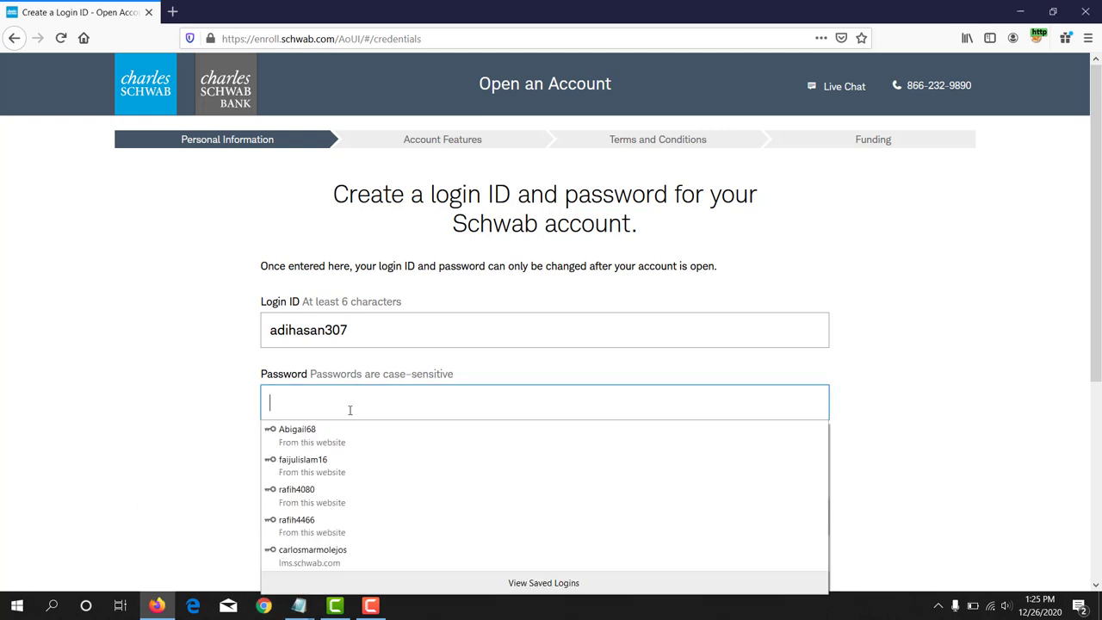
pyautogui.hotkey('ctrl', 'v')
pyautogui.click(123, 402)
pyautogui.scroll(-1, 170, 415)
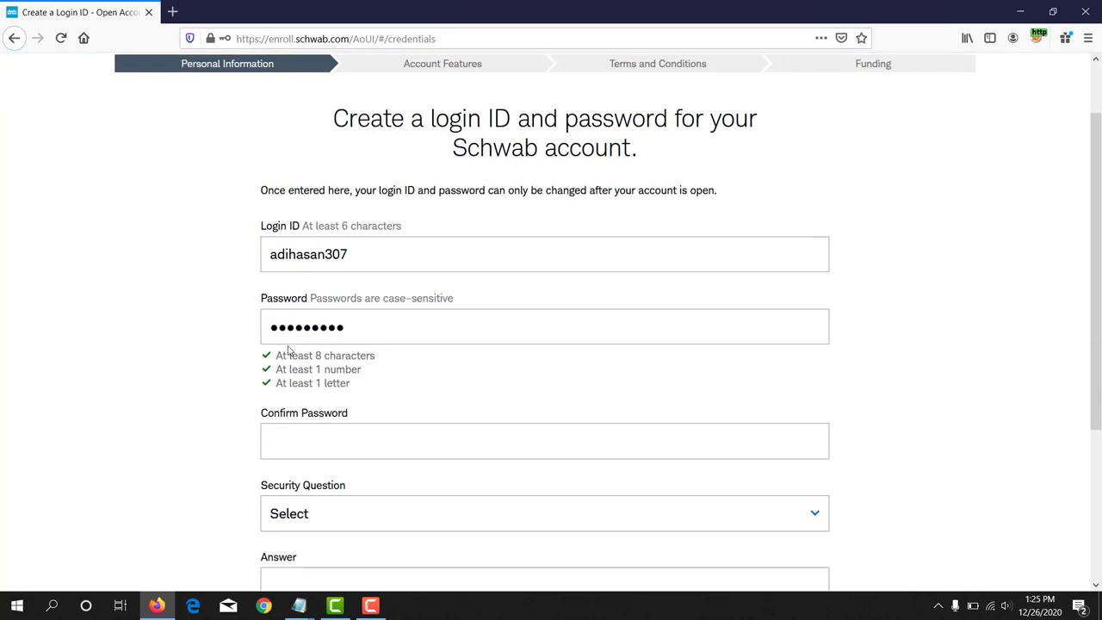
pyautogui.moveTo(262, 414); pyautogui.dragTo(349, 417)
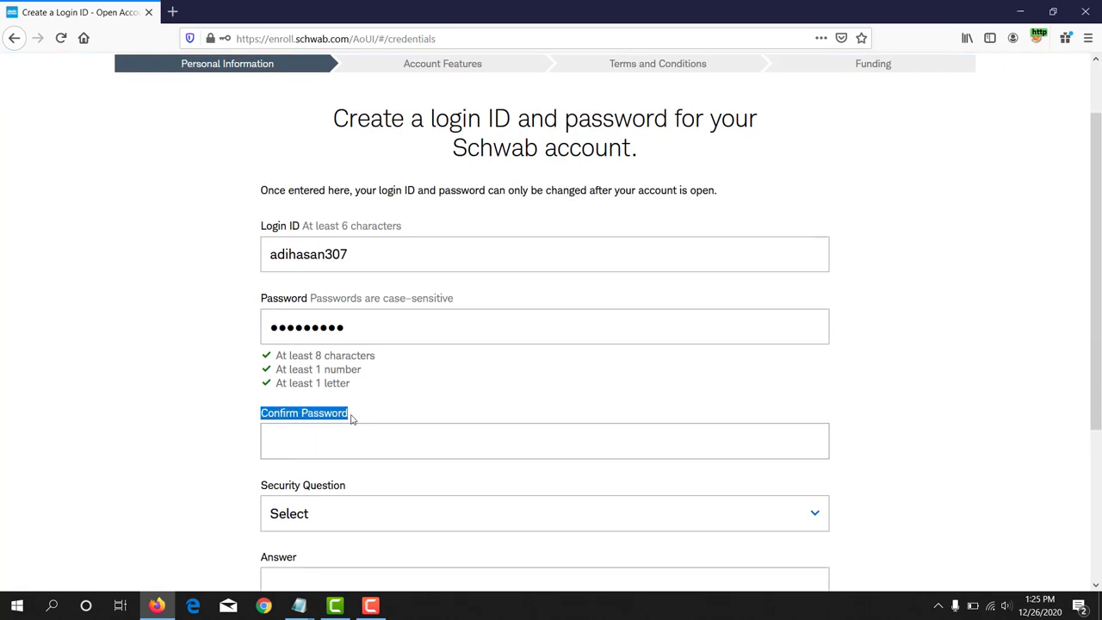
pyautogui.click(298, 438)
pyautogui.hotkey('ctrl', 'v')
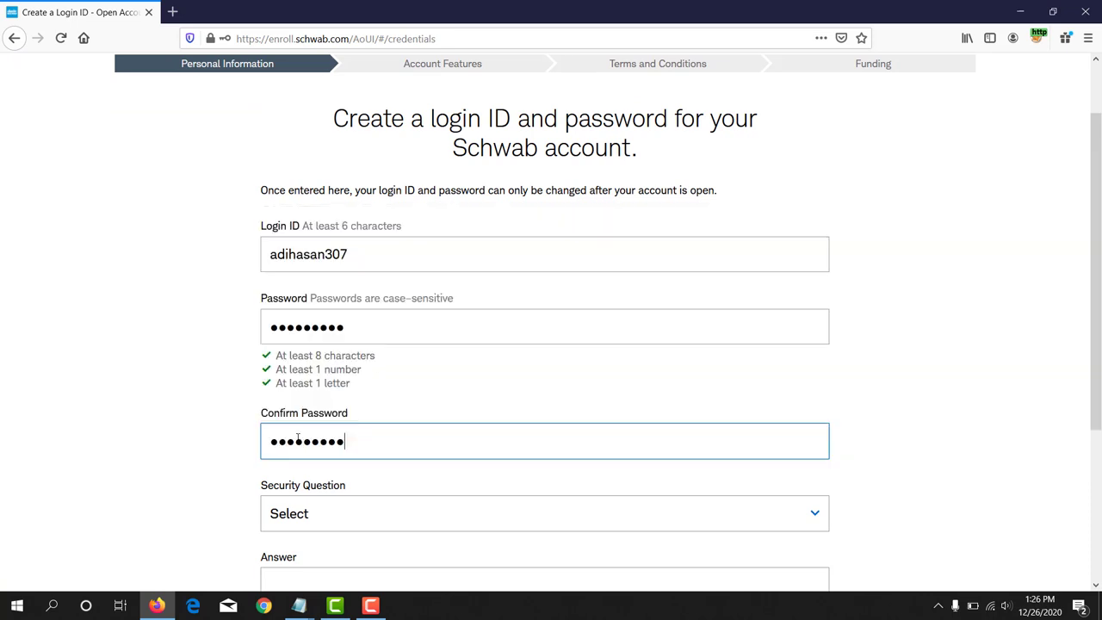
pyautogui.click(90, 474)
pyautogui.scroll(-3, 143, 405)
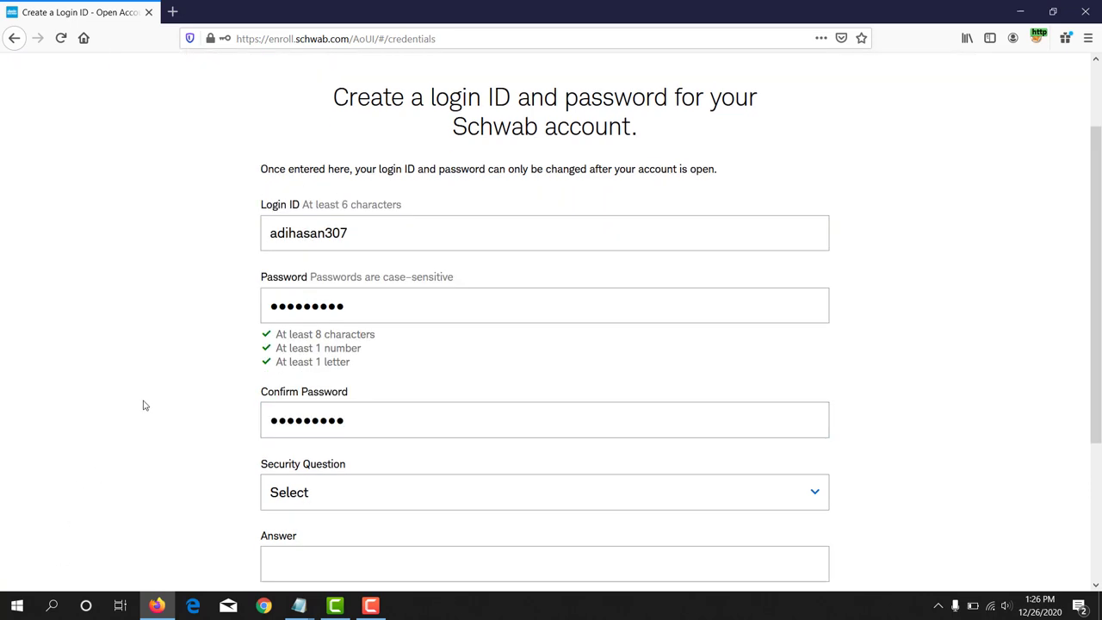
pyautogui.moveTo(267, 336); pyautogui.dragTo(346, 338)
pyautogui.click(801, 362)
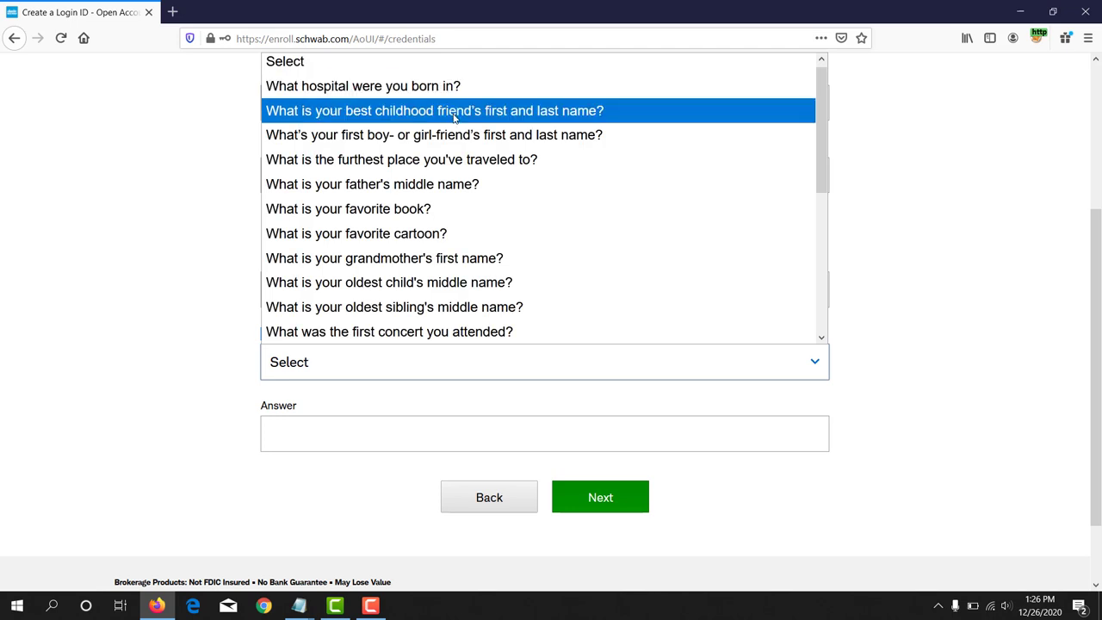
# Step: Pick 'What is your favorite cartoon?' as the security question, enter its answer, and submit
pyautogui.click(386, 241)
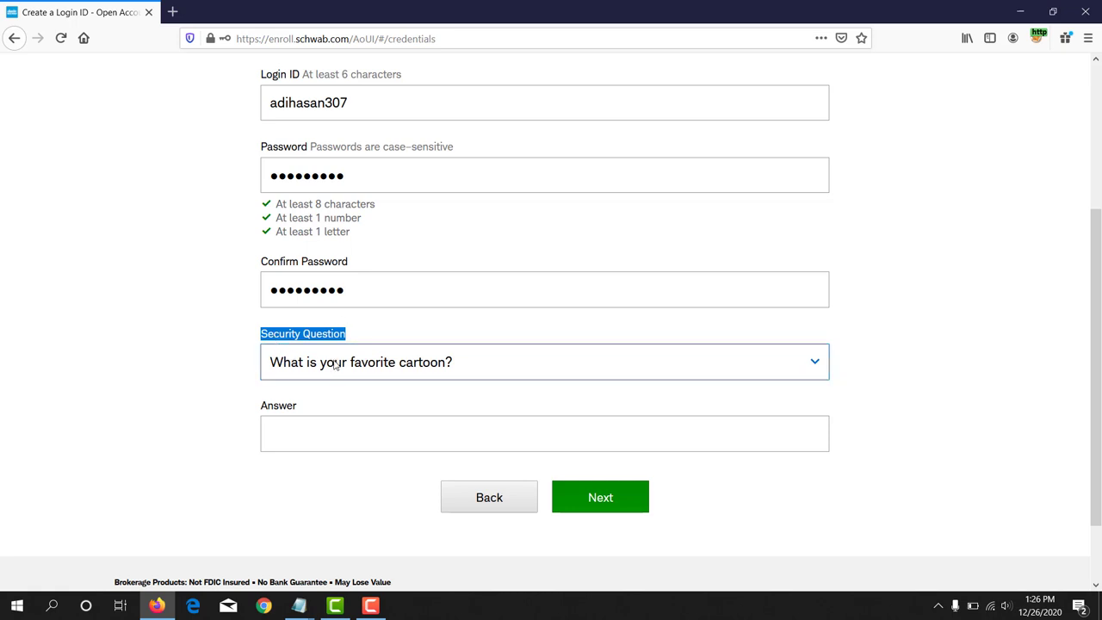
pyautogui.click(407, 435)
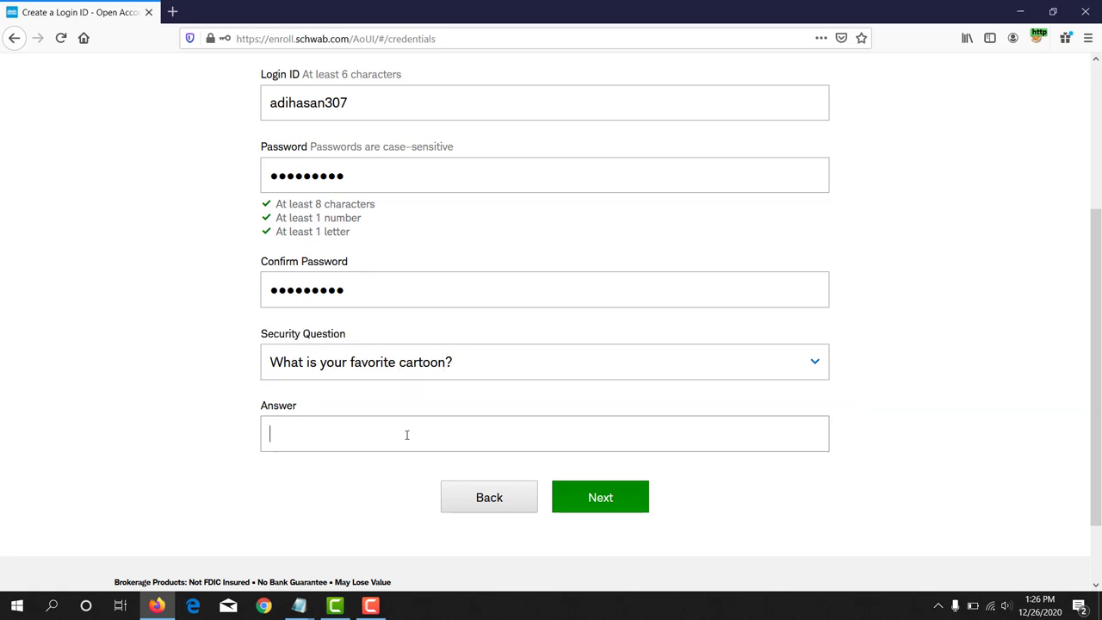
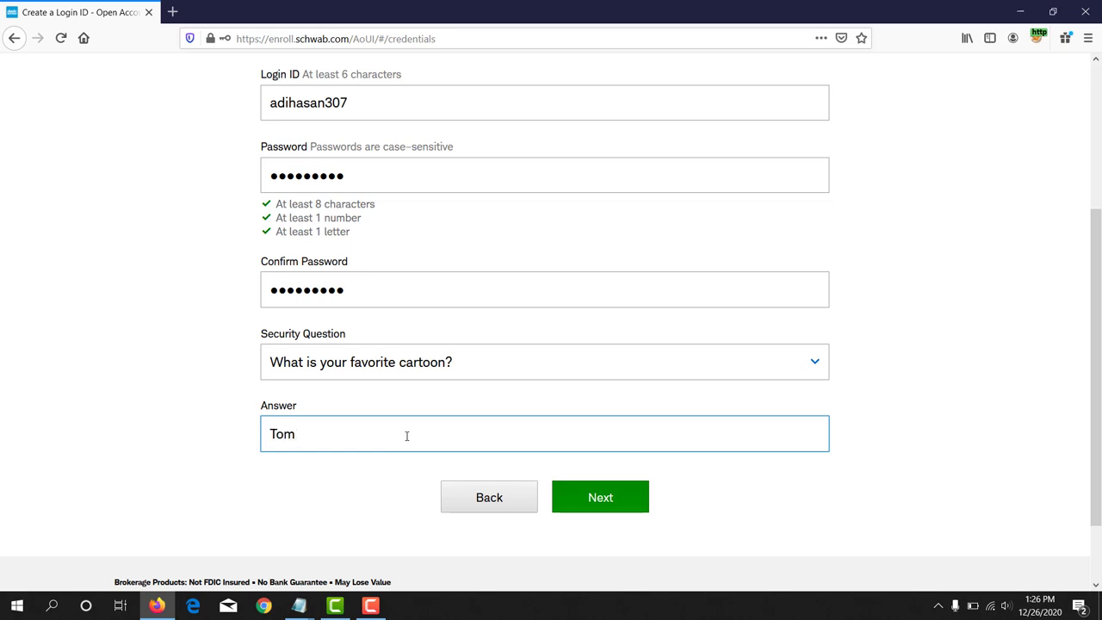
pyautogui.click(624, 497)
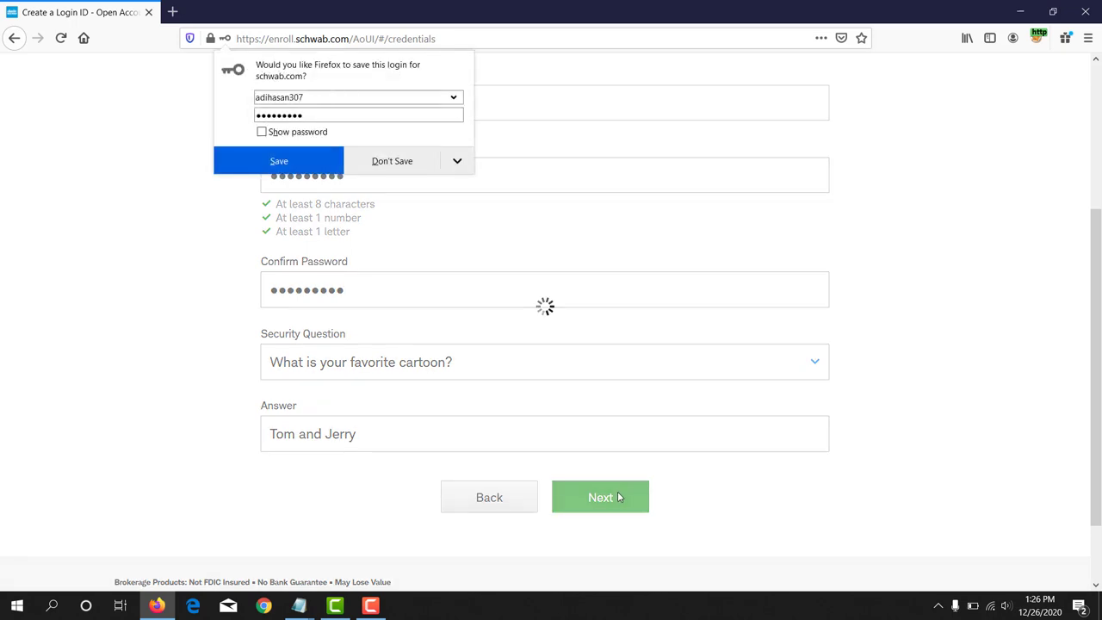
# Step: Dismiss Firefox's save-login prompt and copy the street address from the notes file
pyautogui.click(325, 162)
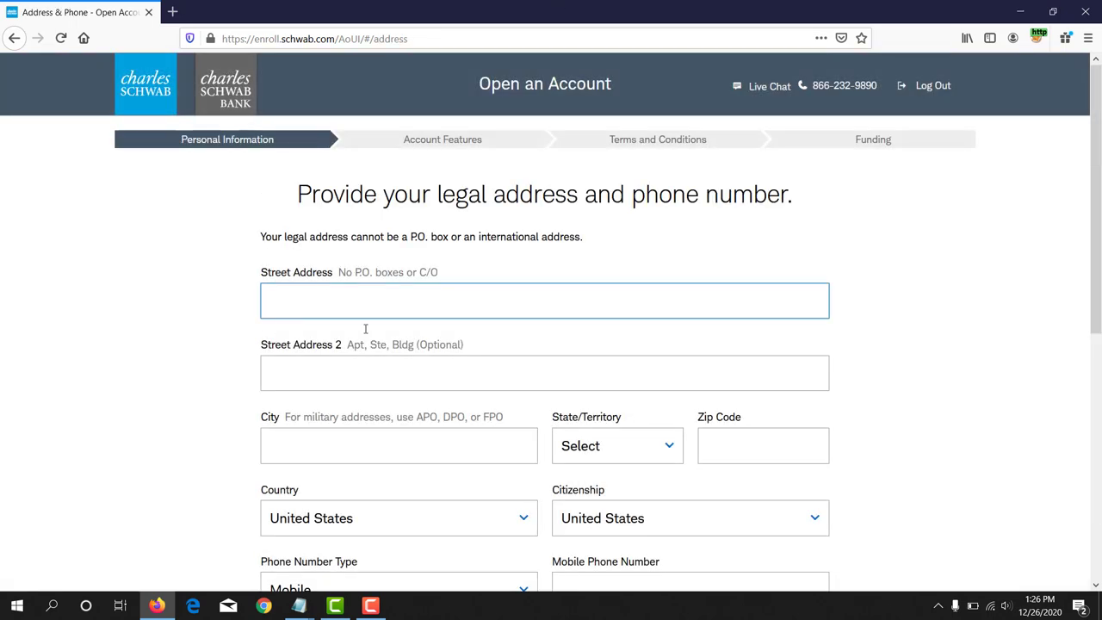
pyautogui.moveTo(257, 276); pyautogui.dragTo(335, 275)
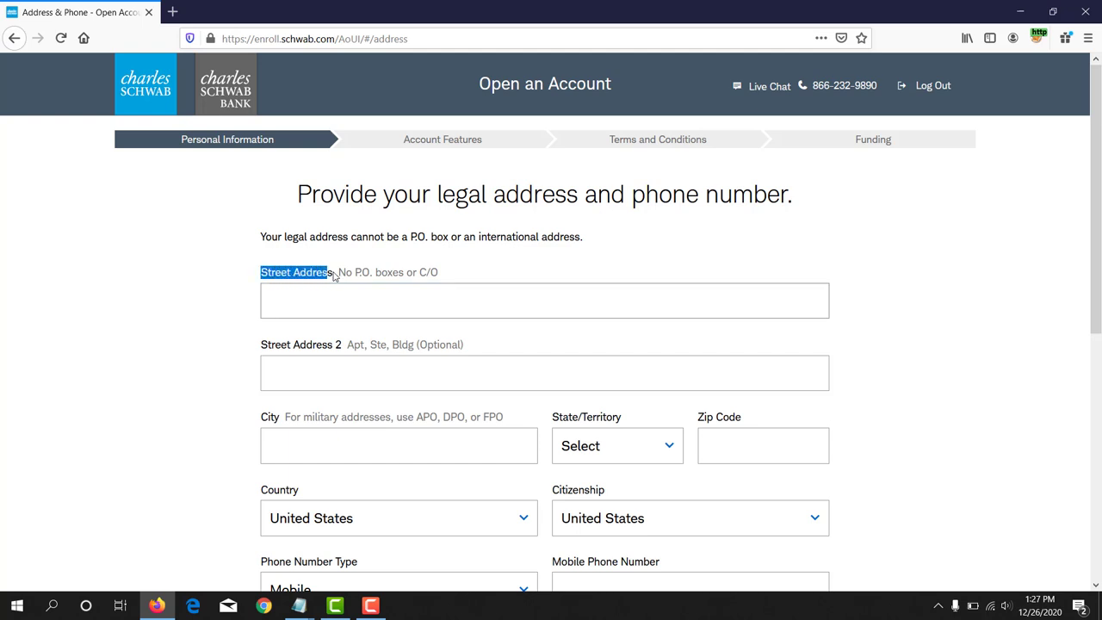
pyautogui.click(306, 606)
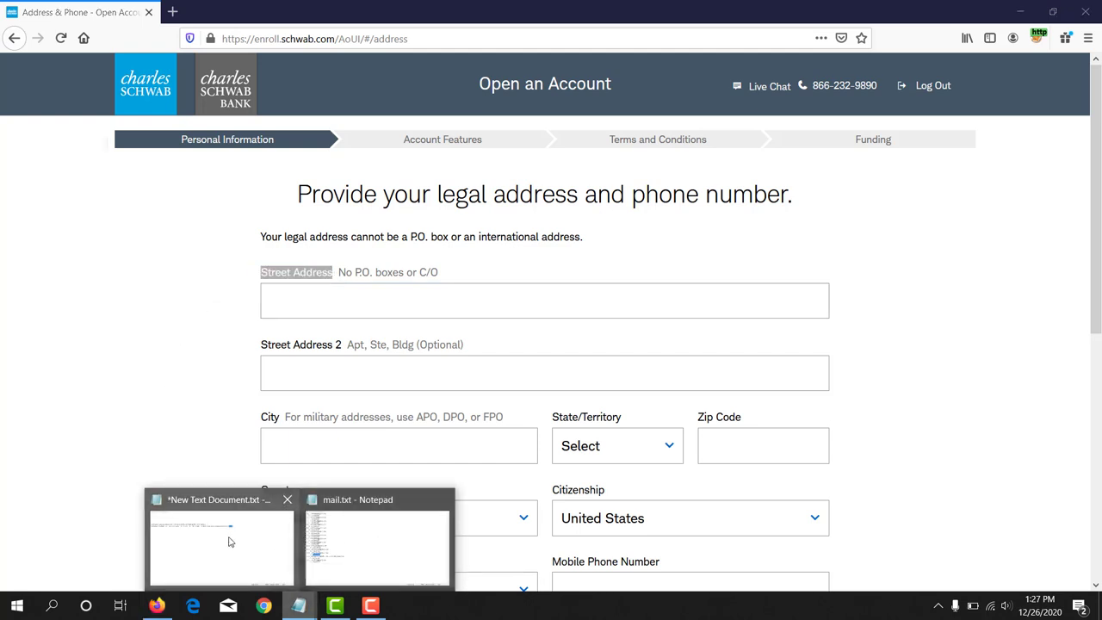
pyautogui.click(229, 542)
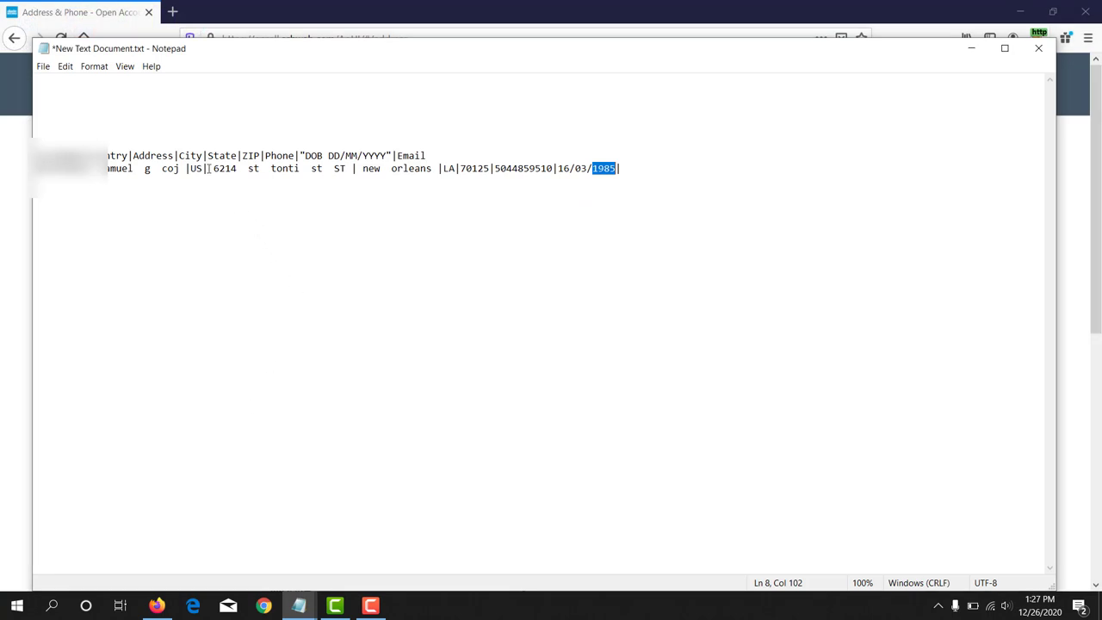
pyautogui.moveTo(214, 168); pyautogui.dragTo(333, 167)
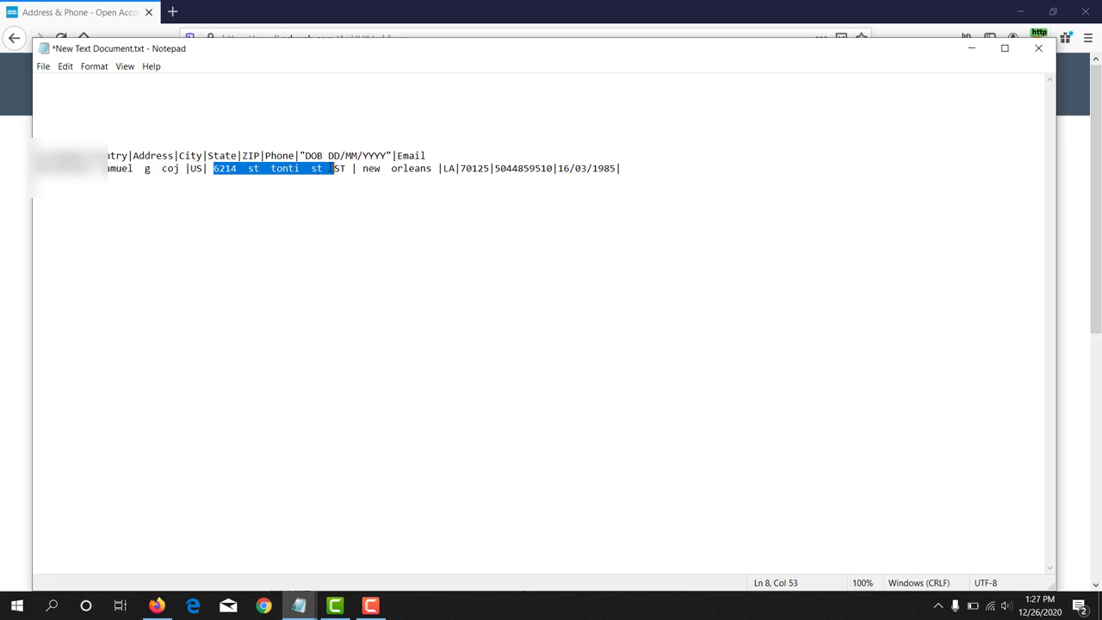
pyautogui.rightClick(314, 168)
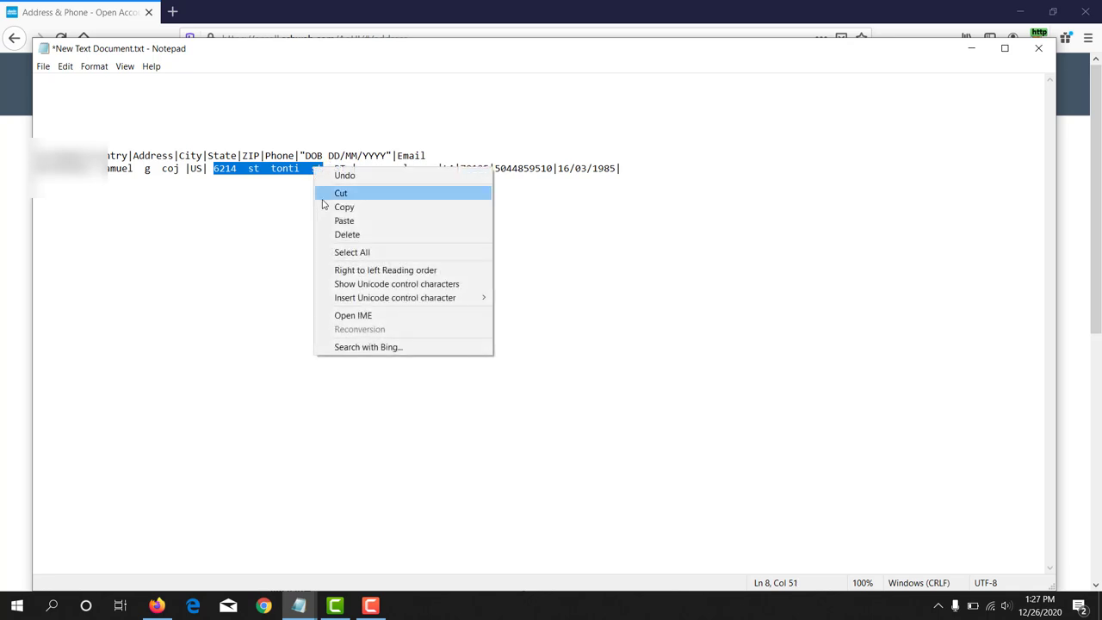
pyautogui.click(325, 210)
# Step: Paste the copied street address into the Street Address field
pyautogui.click(12, 269)
pyautogui.click(335, 296)
pyautogui.hotkey('ctrl', 'v')
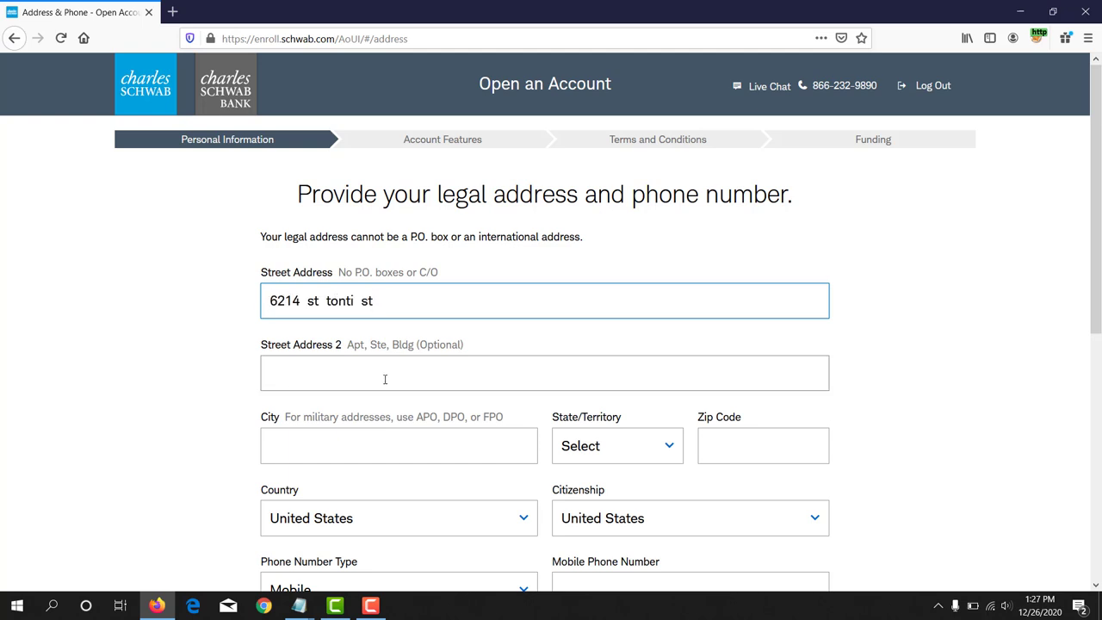
pyautogui.scroll(-2, 396, 369)
pyautogui.moveTo(264, 270); pyautogui.dragTo(352, 271)
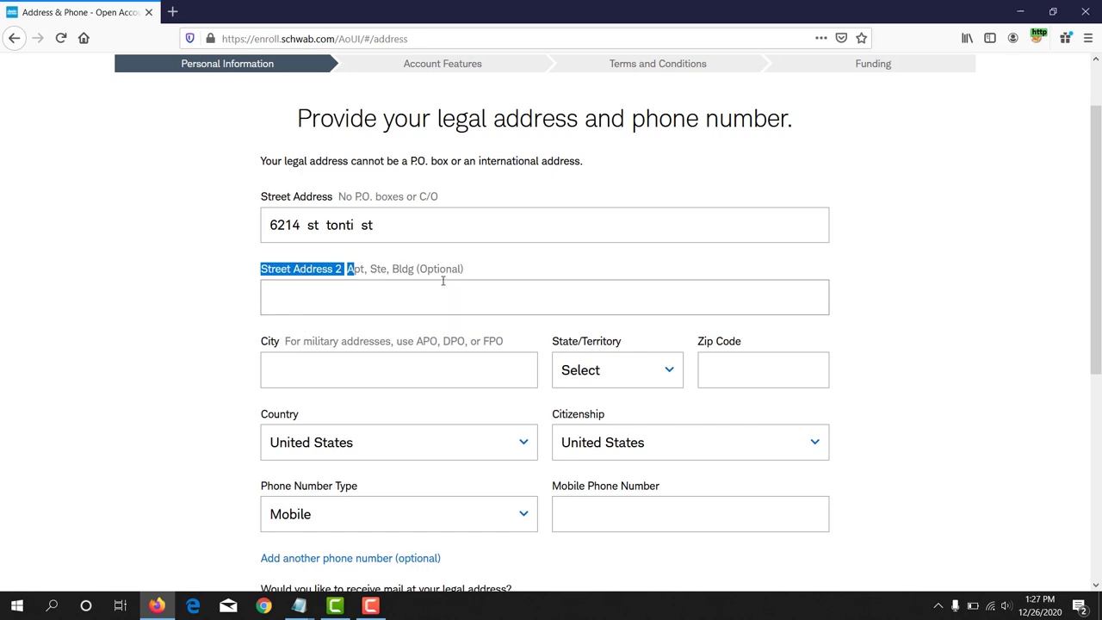
pyautogui.moveTo(427, 271); pyautogui.dragTo(465, 272)
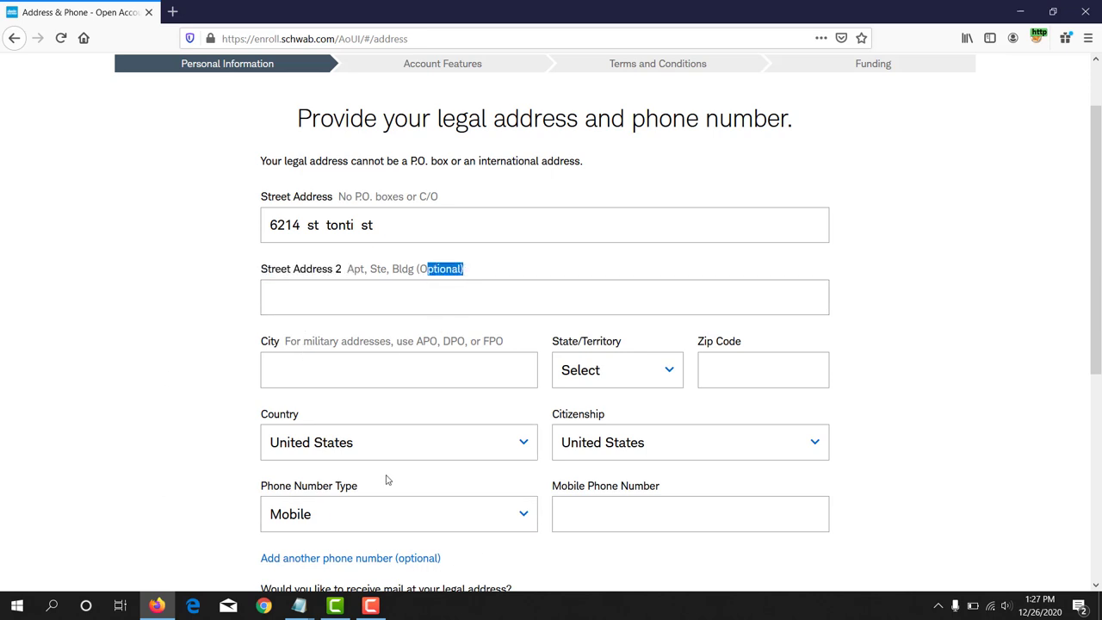
pyautogui.moveTo(262, 342); pyautogui.dragTo(303, 342)
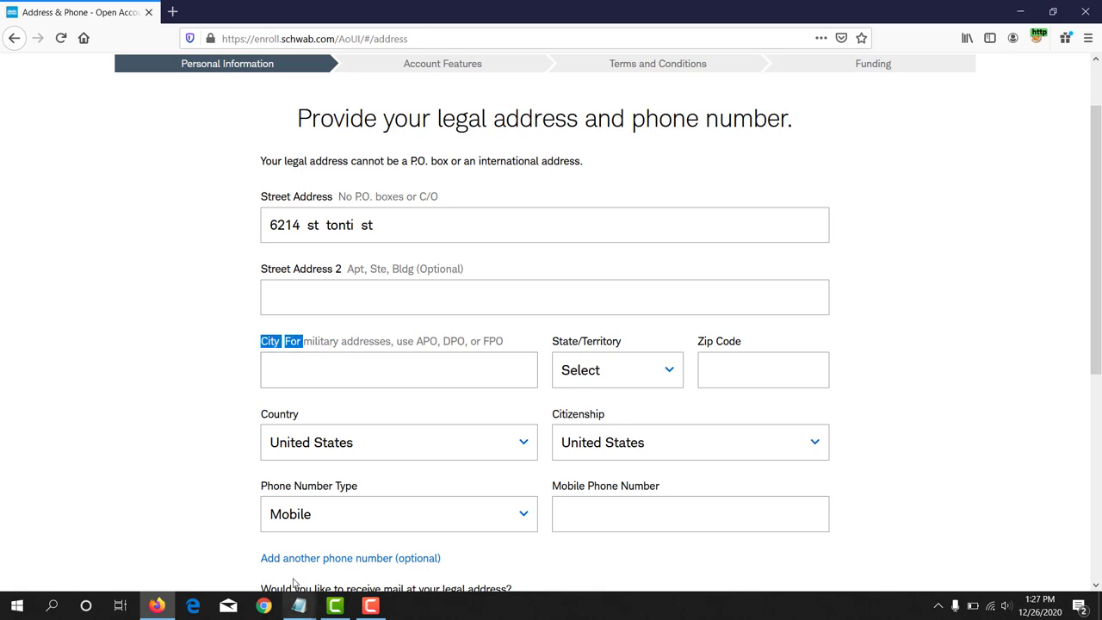
# Step: Copy the city from the notes into the City field, removing the extra space
pyautogui.moveTo(299, 605)
pyautogui.click(222, 547)
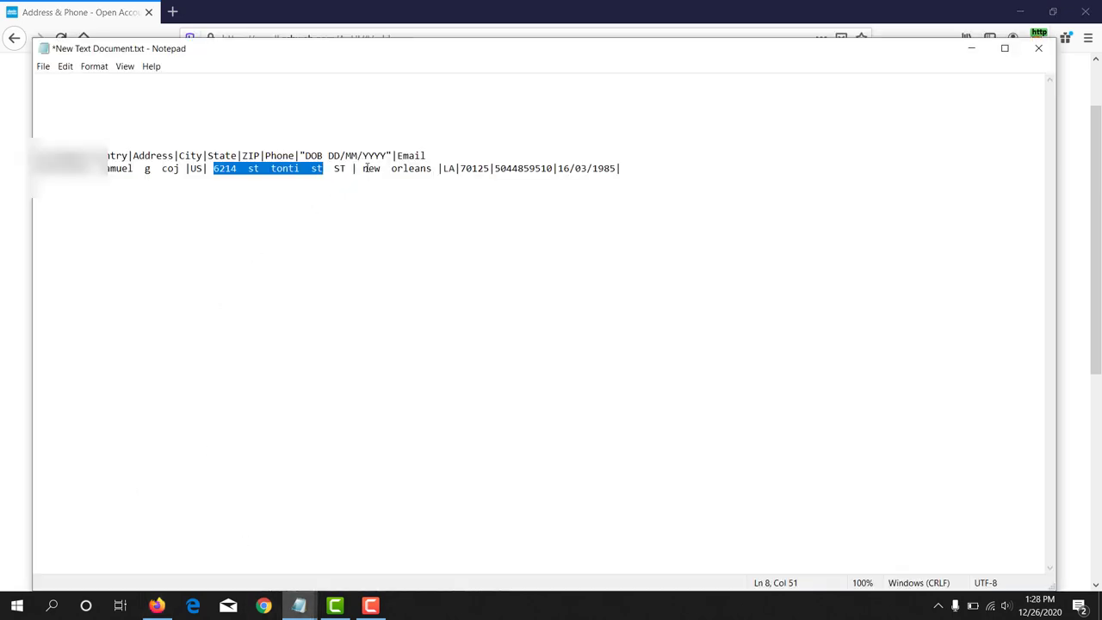
pyautogui.moveTo(364, 166); pyautogui.dragTo(431, 172)
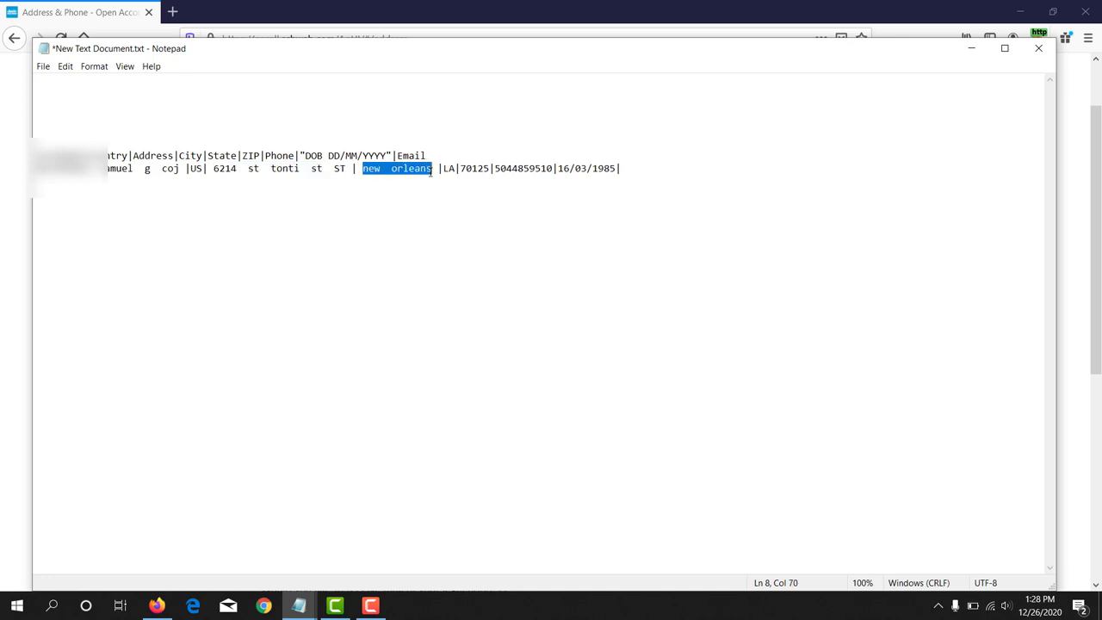
pyautogui.rightClick(420, 165)
pyautogui.click(431, 208)
pyautogui.click(3, 264)
pyautogui.click(300, 371)
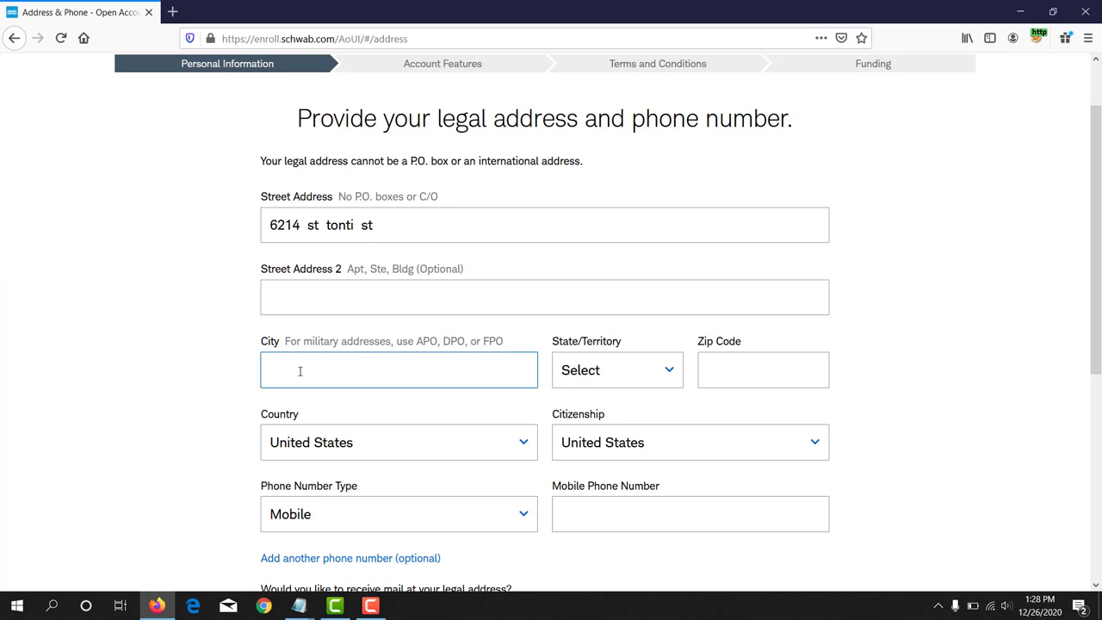
pyautogui.hotkey('ctrl', 'v')
pyautogui.press('BackSpace')
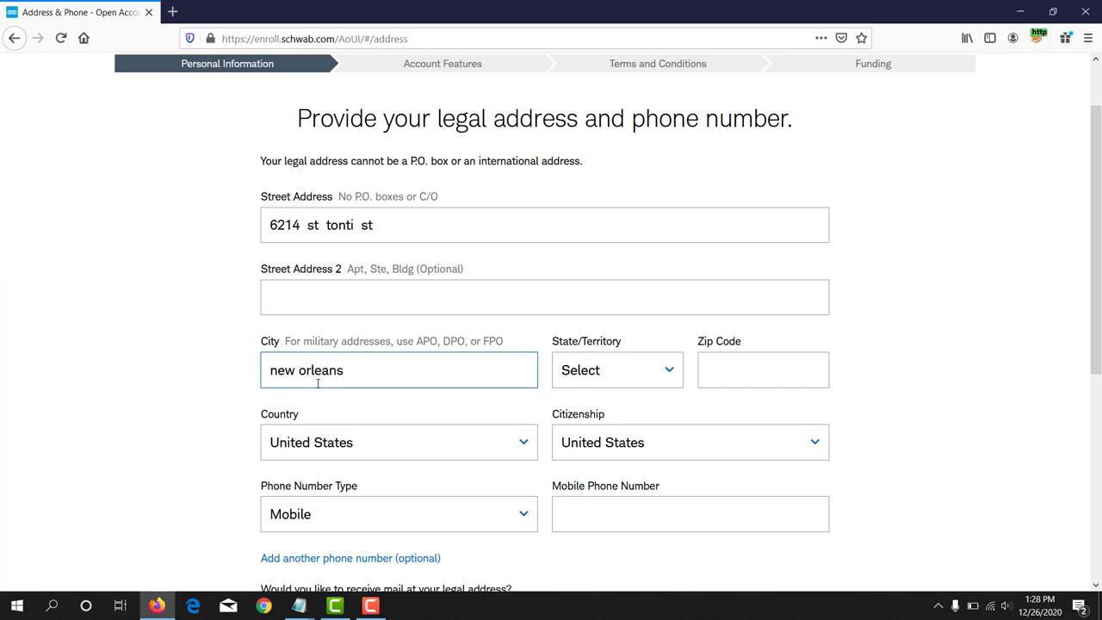
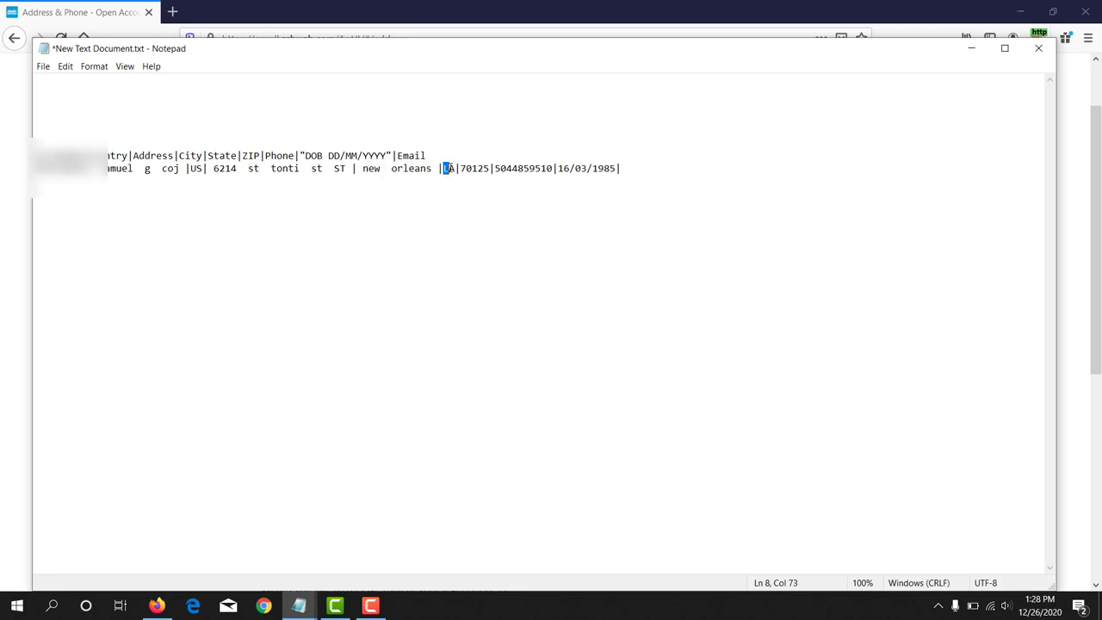
# Step: Return to the Schwab address form and scroll through the State dropdown list
pyautogui.click(157, 605)
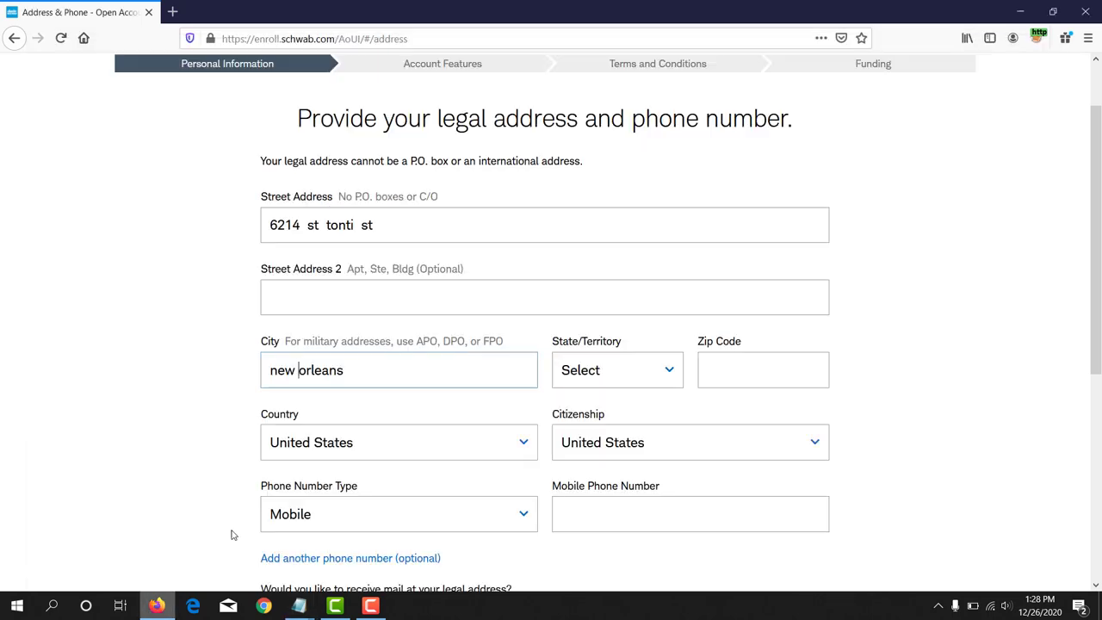
pyautogui.click(626, 370)
pyautogui.scroll(-5, 617, 319)
pyautogui.scroll(-6, 620, 319)
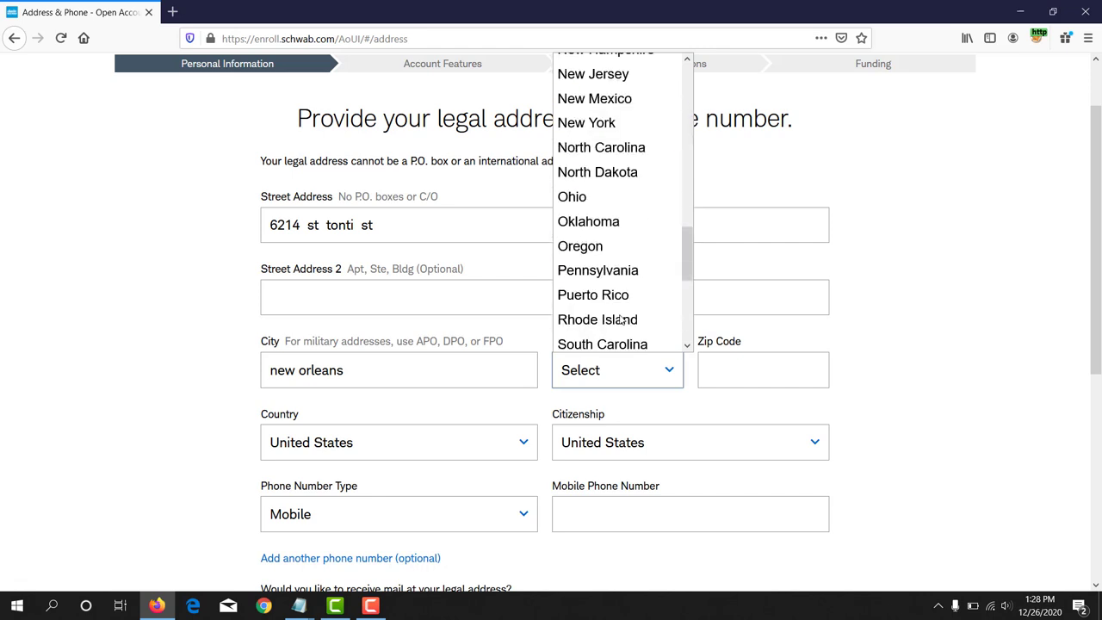
pyautogui.scroll(3, 620, 318)
pyautogui.scroll(3, 621, 321)
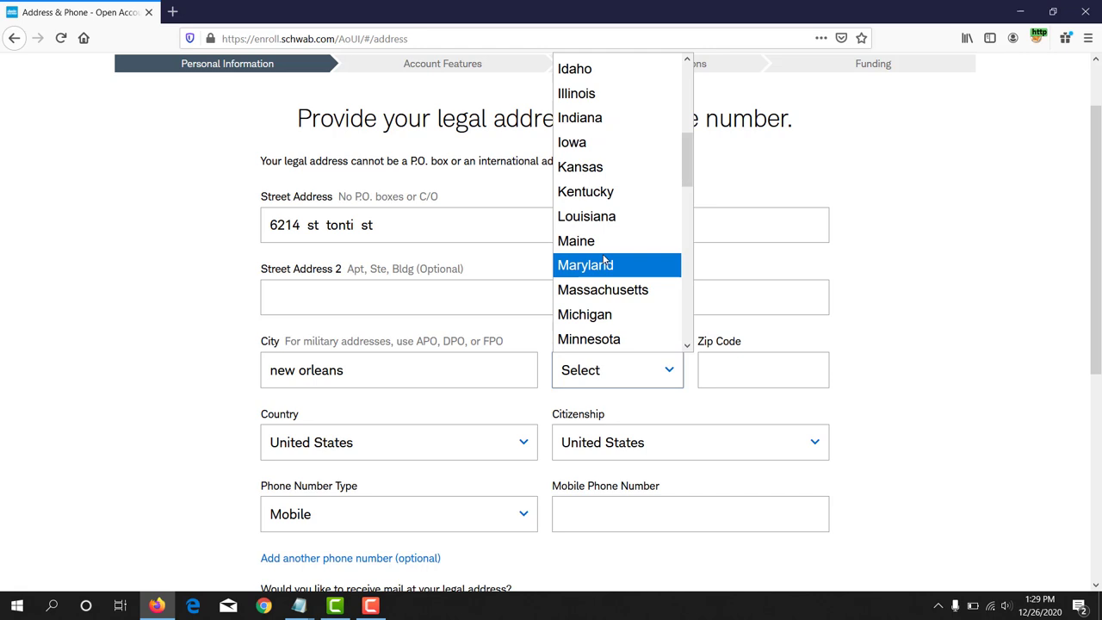
# Step: In a new tab, search Google for 'La state' and highlight Louisiana in the results
pyautogui.click(172, 12)
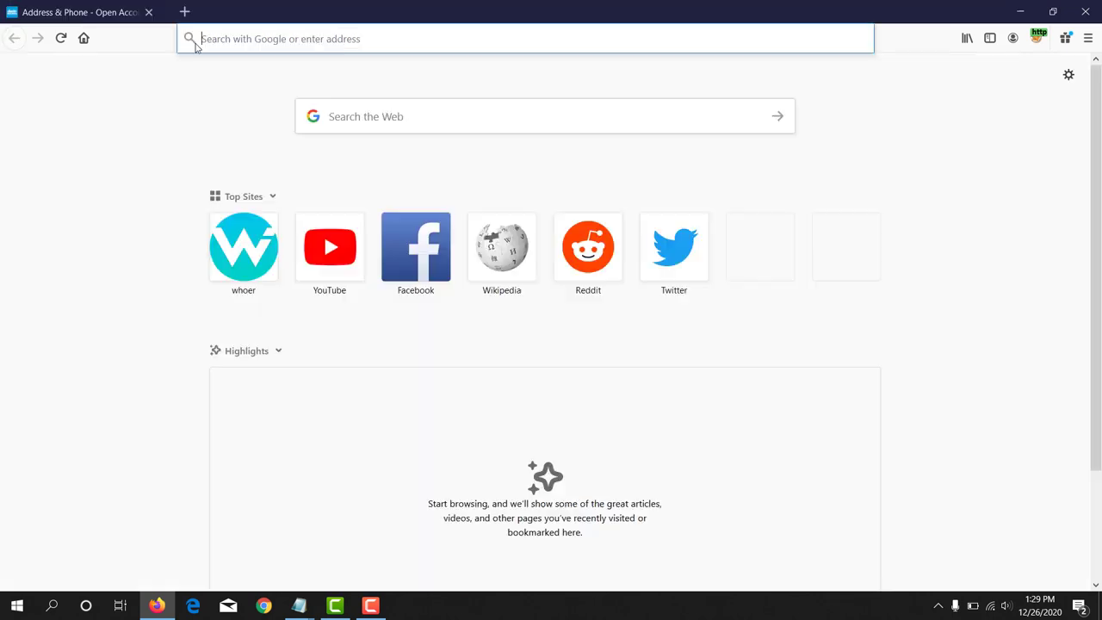
pyautogui.write('La state')
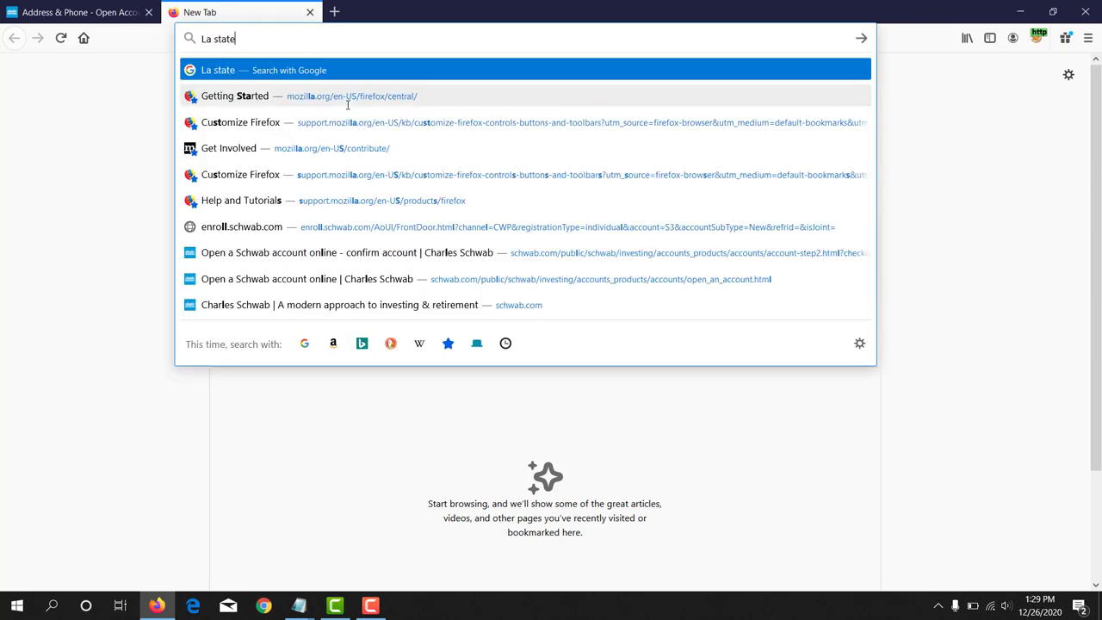
pyautogui.press('Return')
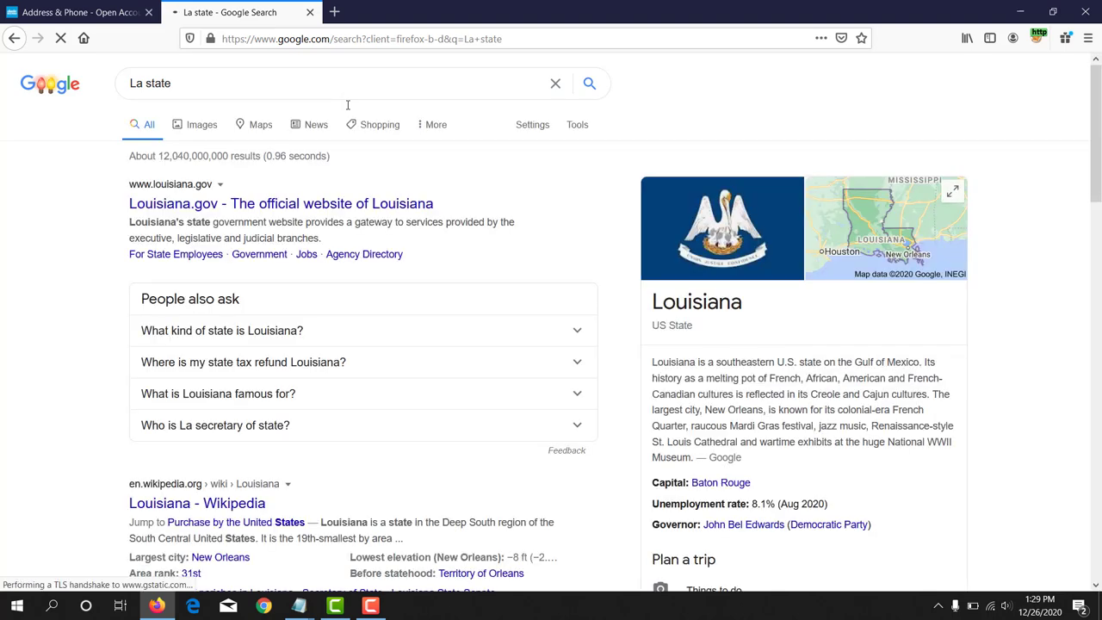
pyautogui.moveTo(652, 301); pyautogui.dragTo(743, 308)
# Step: Back on the Schwab form, scroll the State/Territory list and choose Louisiana
pyautogui.click(79, 10)
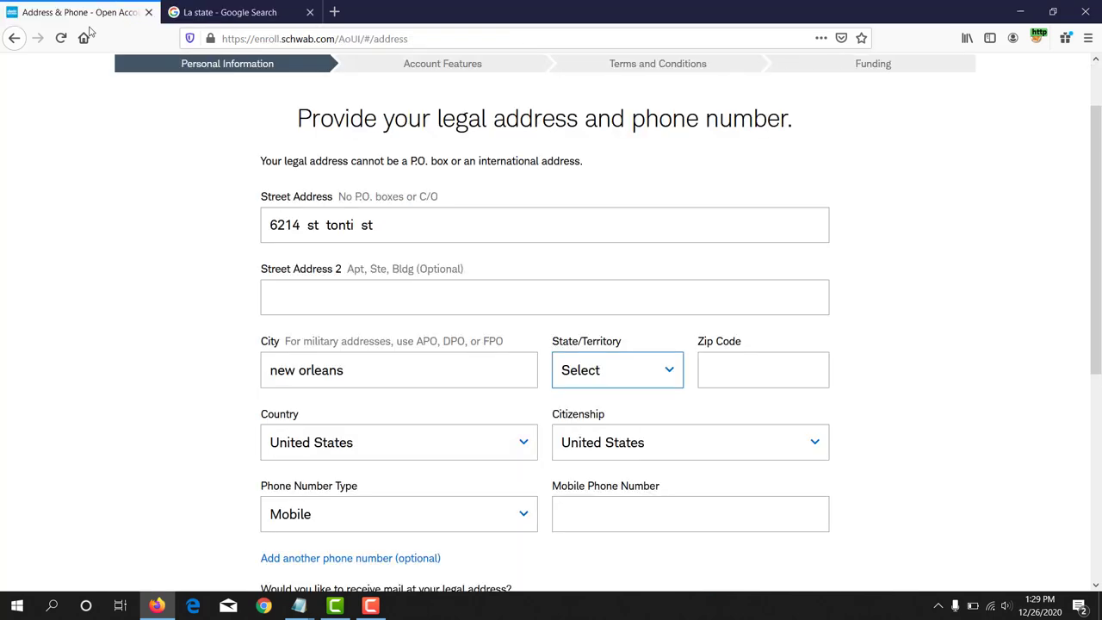
pyautogui.click(664, 377)
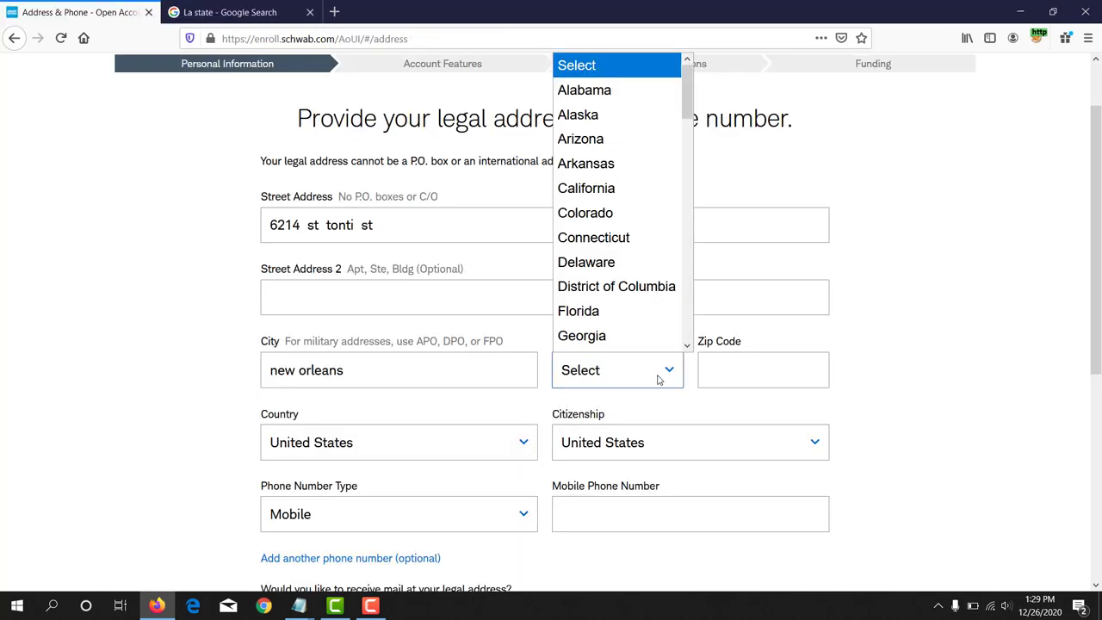
pyautogui.scroll(-1, 645, 290)
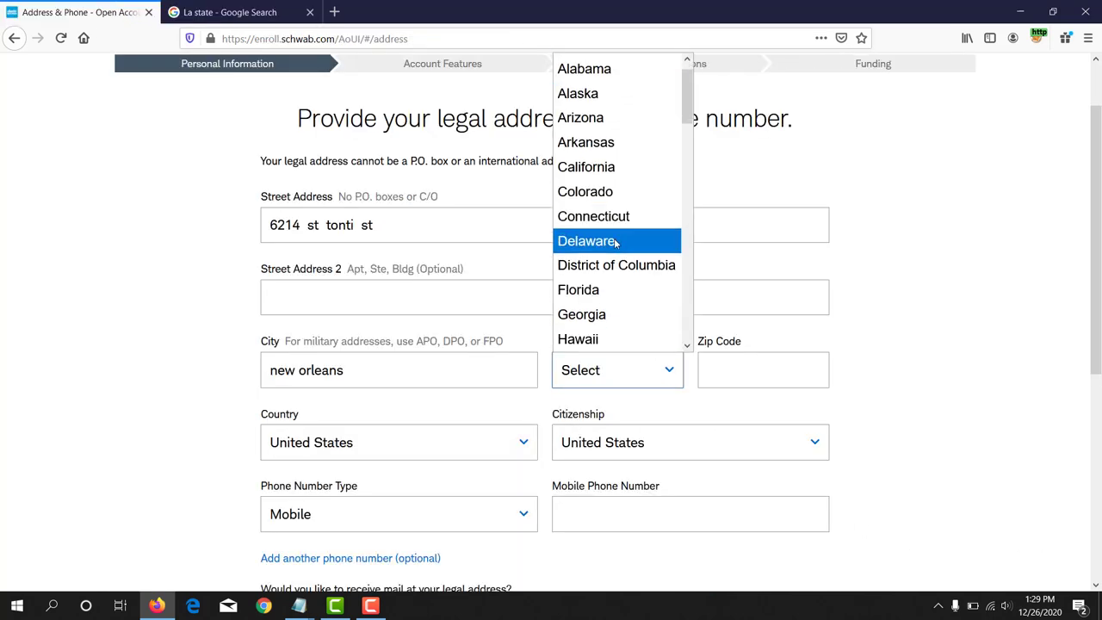
pyautogui.scroll(-2, 617, 244)
pyautogui.scroll(-1, 617, 244)
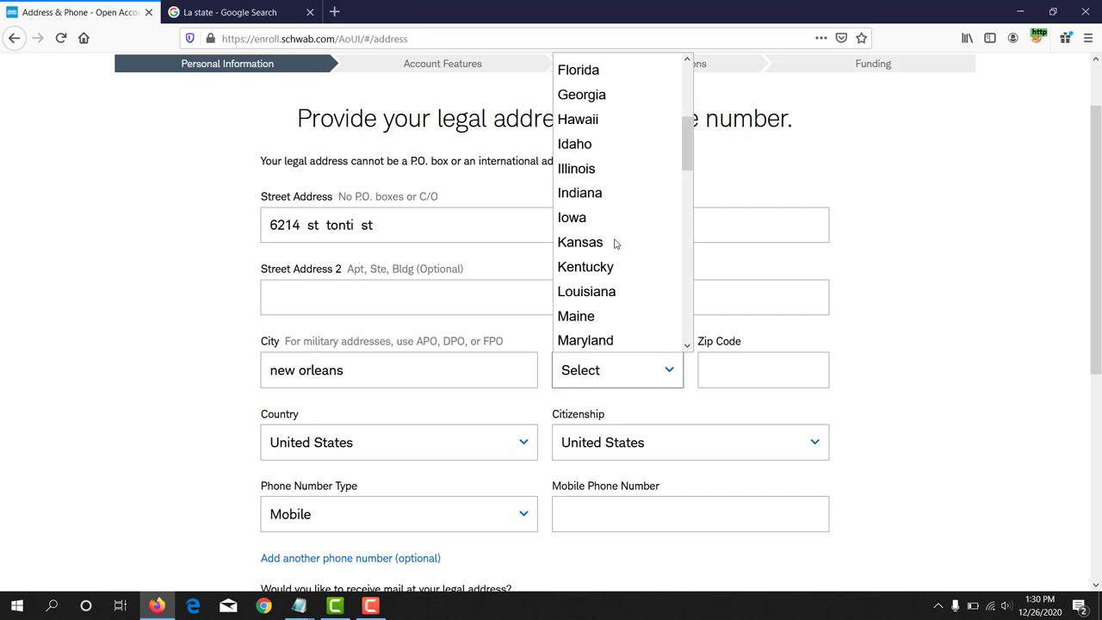
pyautogui.click(606, 294)
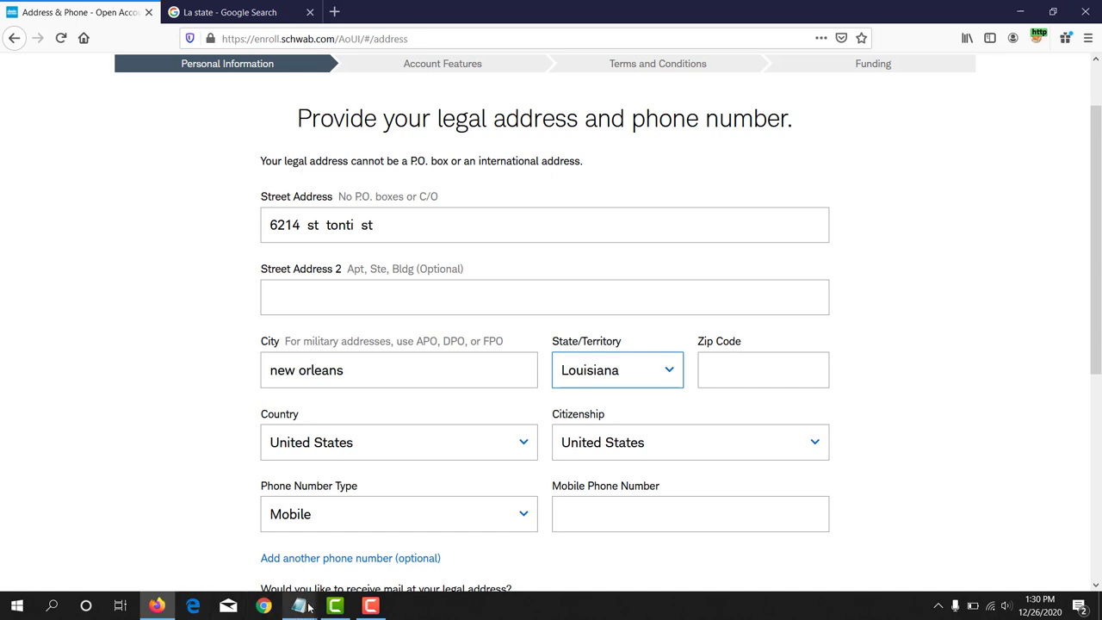
# Step: Copy the ZIP code 70125 from the address notes in Notepad
pyautogui.moveTo(303, 608)
pyautogui.click(257, 554)
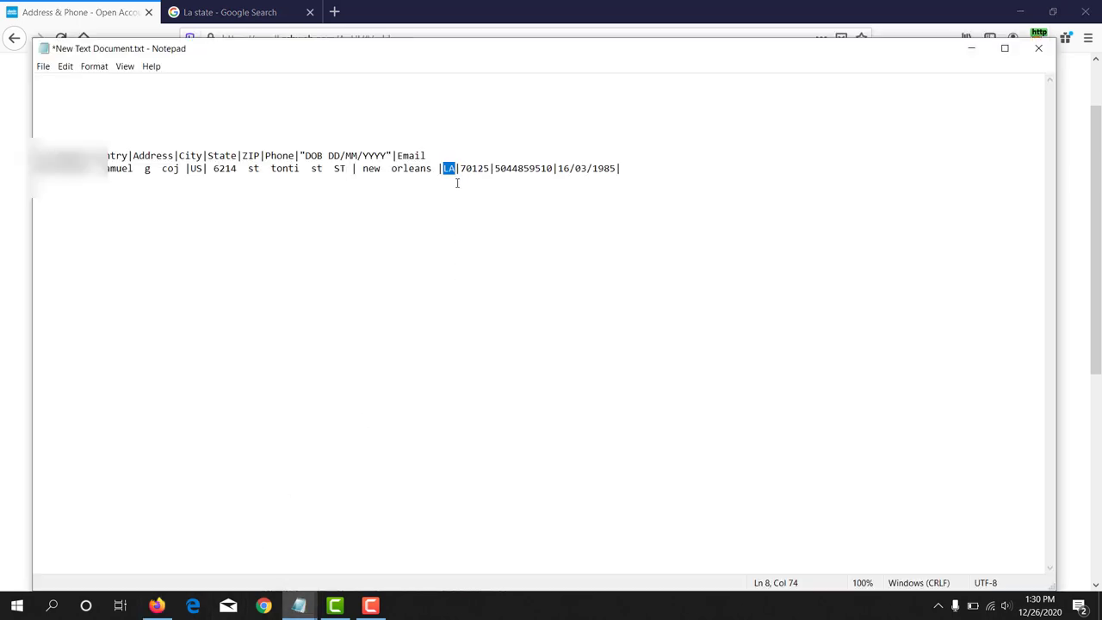
pyautogui.moveTo(459, 168); pyautogui.dragTo(492, 166)
pyautogui.rightClick(474, 167)
pyautogui.click(500, 207)
# Step: Enter 70125 in the Schwab Zip Code field, then bring the address notes forward again
pyautogui.hotkey('alt', 'Tab')
pyautogui.click(727, 372)
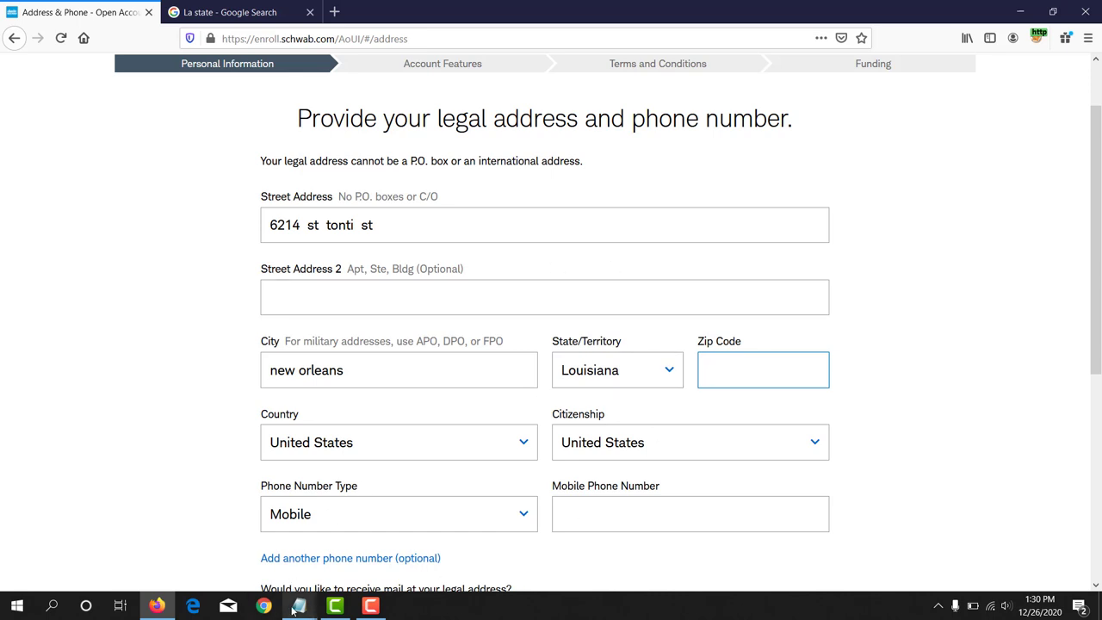
pyautogui.moveTo(295, 609)
pyautogui.click(222, 553)
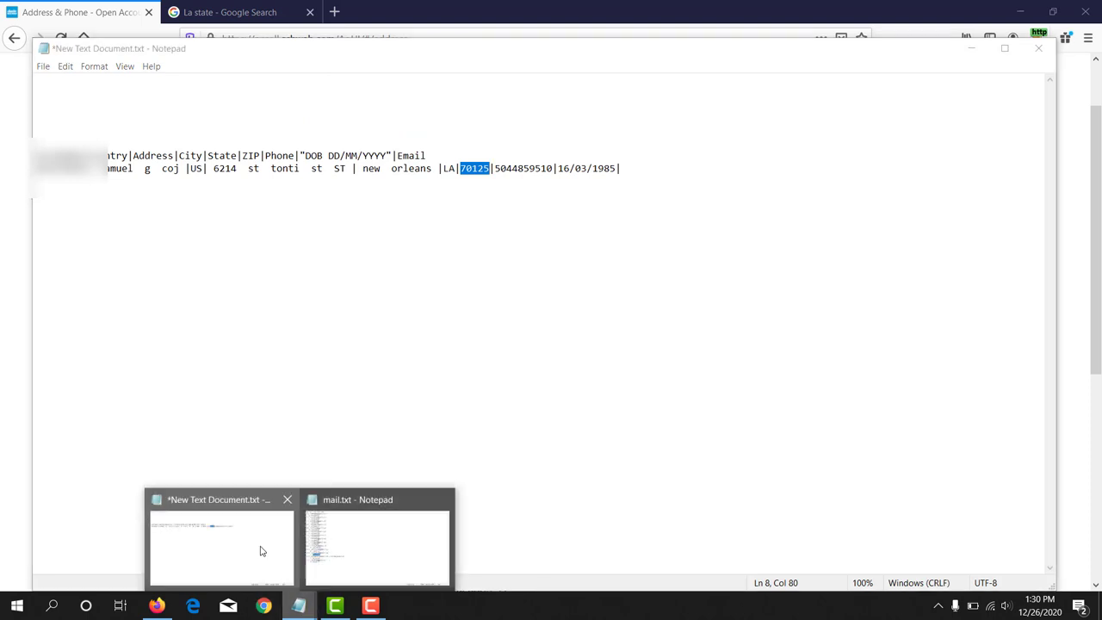
pyautogui.click(166, 610)
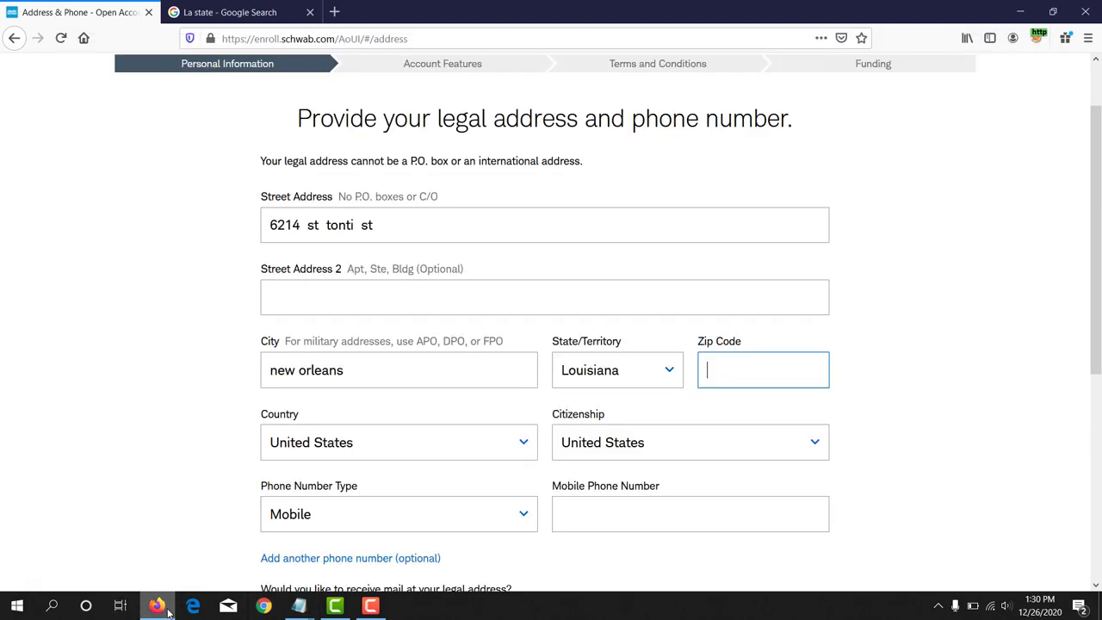
pyautogui.write('70125')
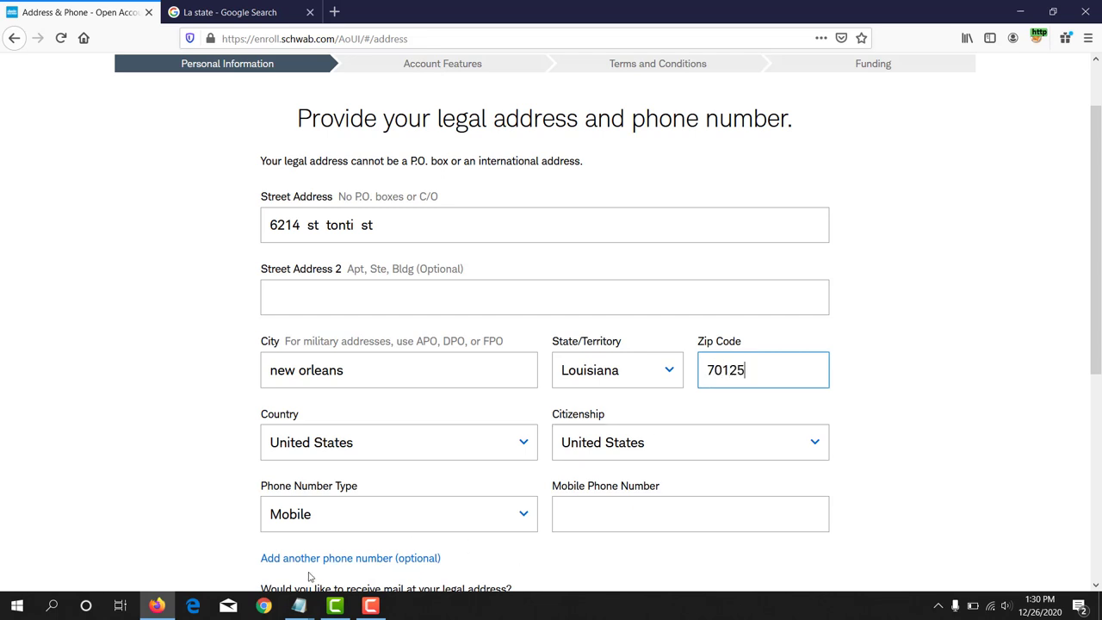
pyautogui.click(299, 606)
pyautogui.click(280, 566)
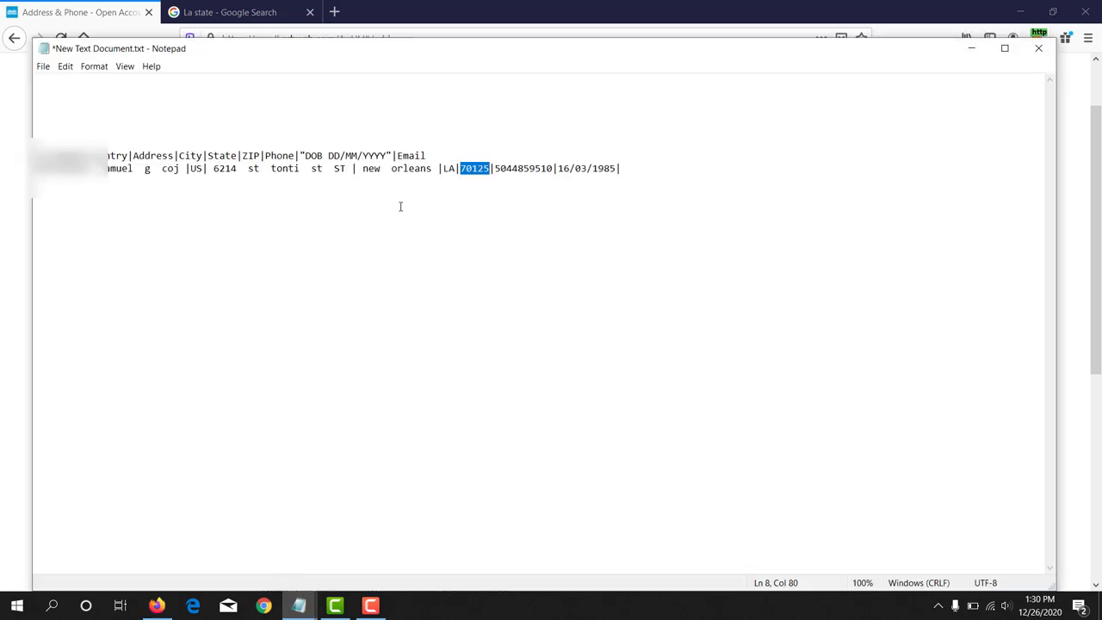
# Step: Hide the notes and type the applicant's mobile phone number into the Mobile Phone Number field
pyautogui.click(971, 48)
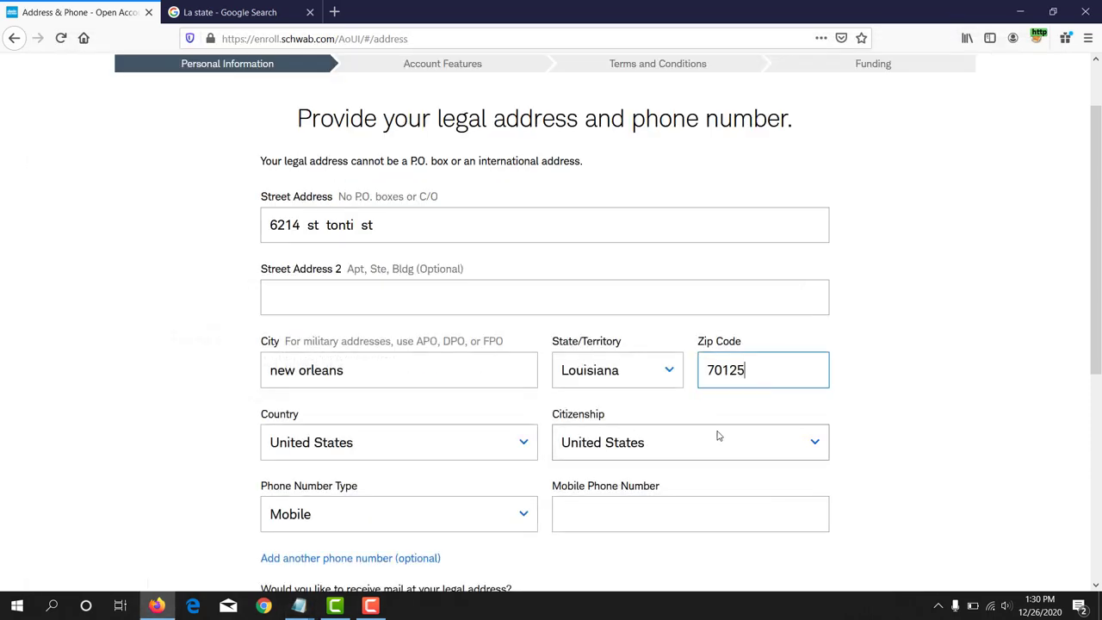
pyautogui.scroll(-1, 322, 399)
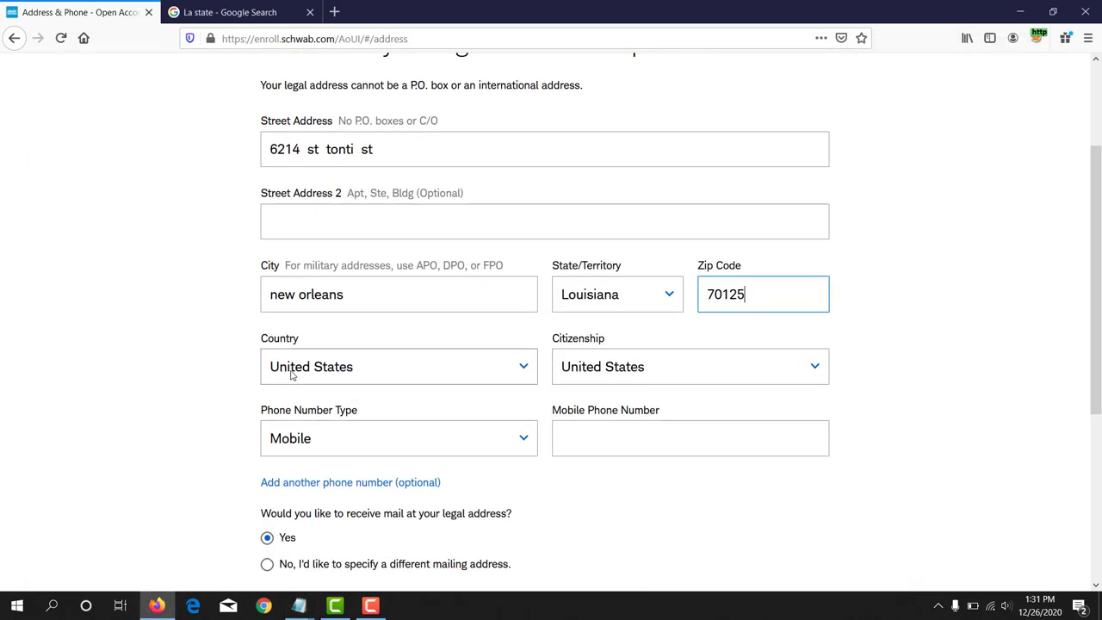
pyautogui.moveTo(255, 343); pyautogui.dragTo(332, 351)
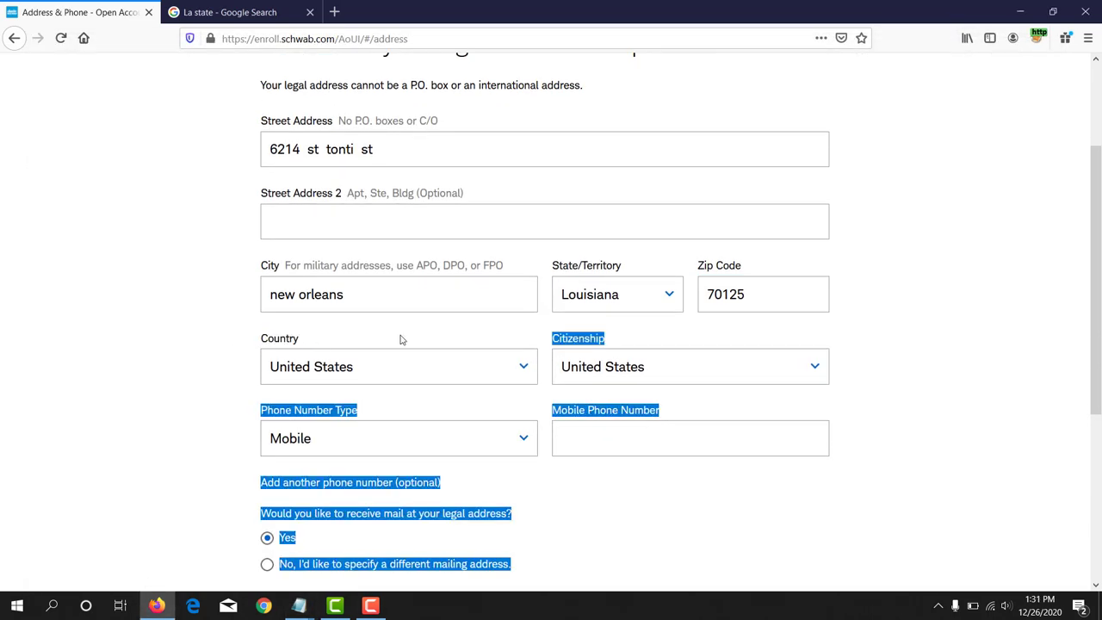
pyautogui.click(278, 343)
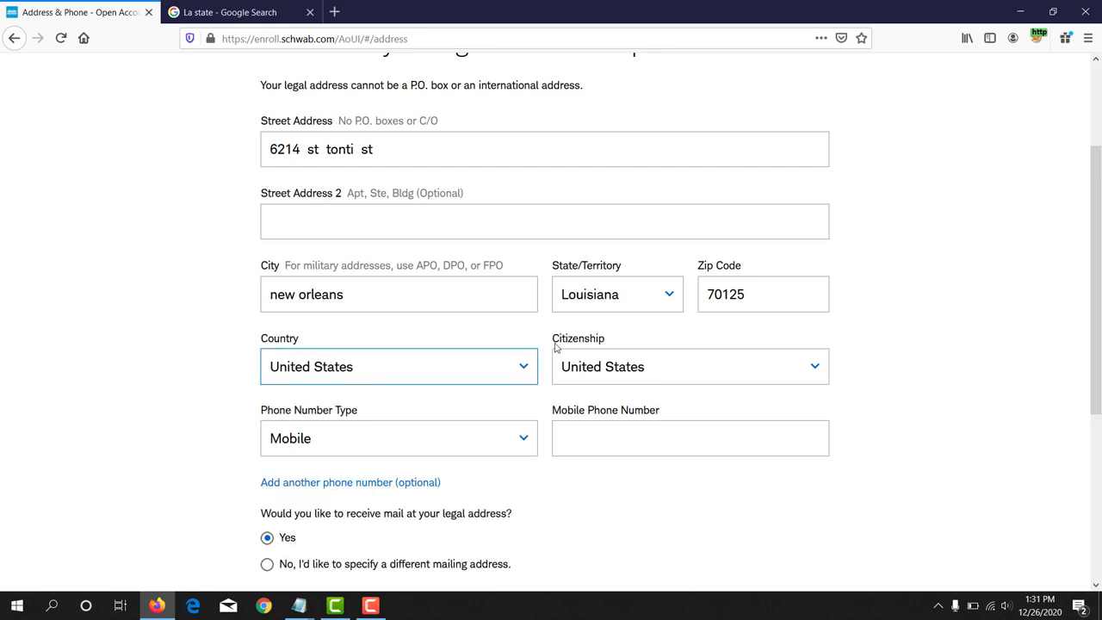
pyautogui.moveTo(556, 340); pyautogui.dragTo(603, 339)
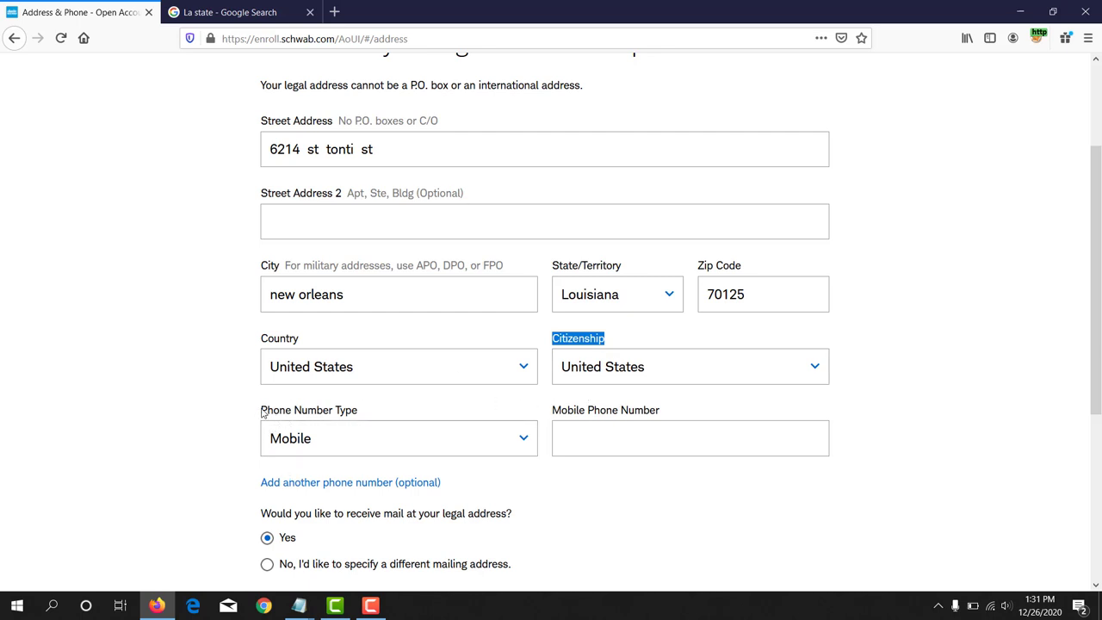
pyautogui.click(616, 434)
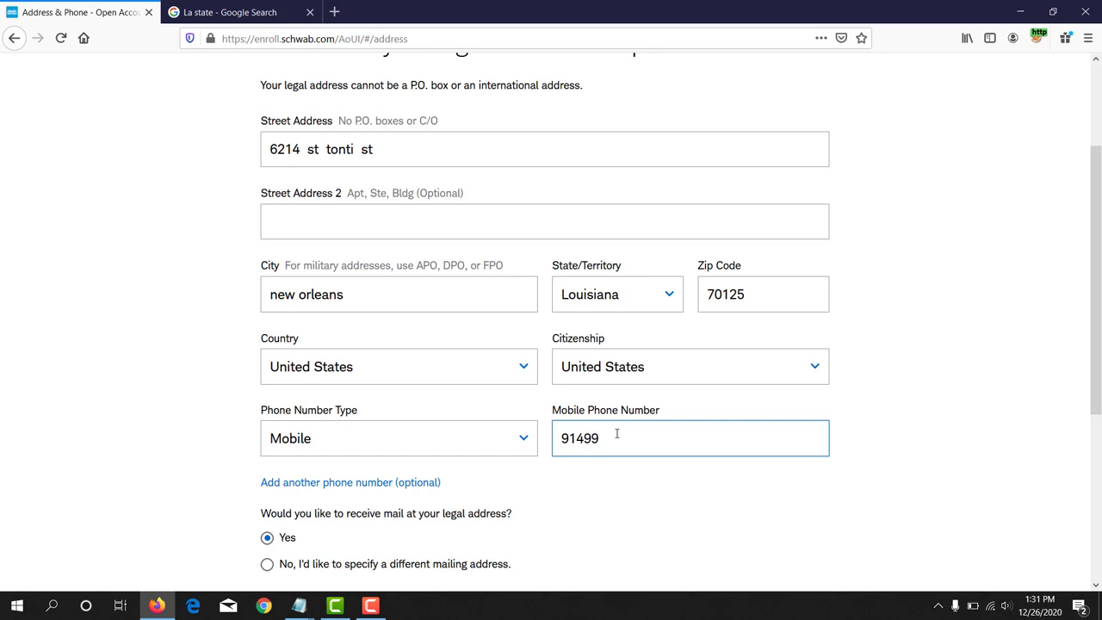
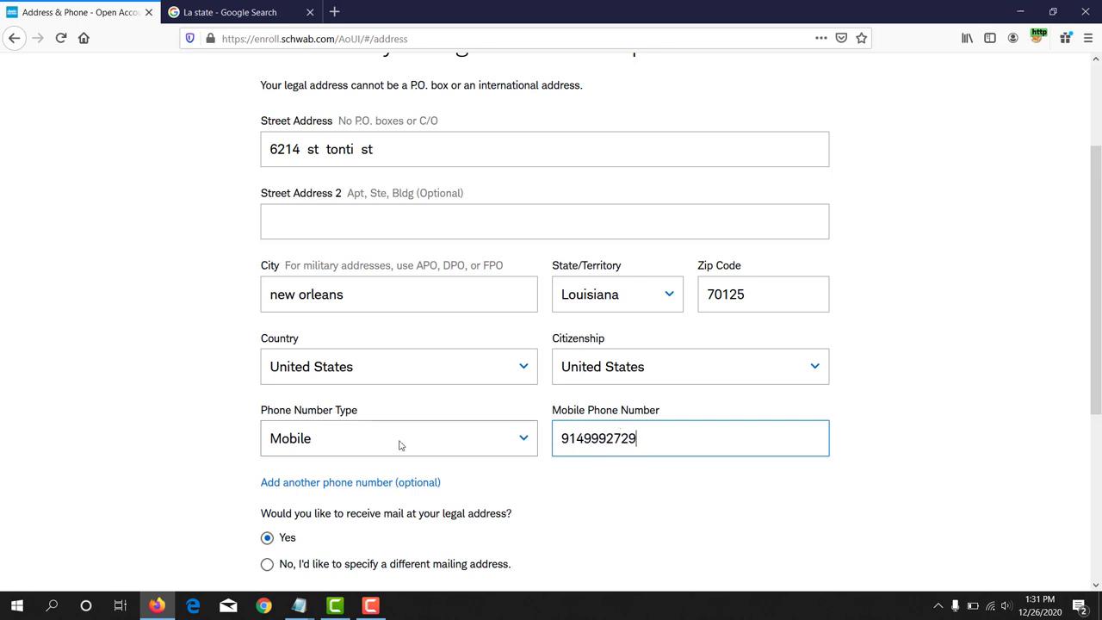
pyautogui.scroll(-2, 401, 448)
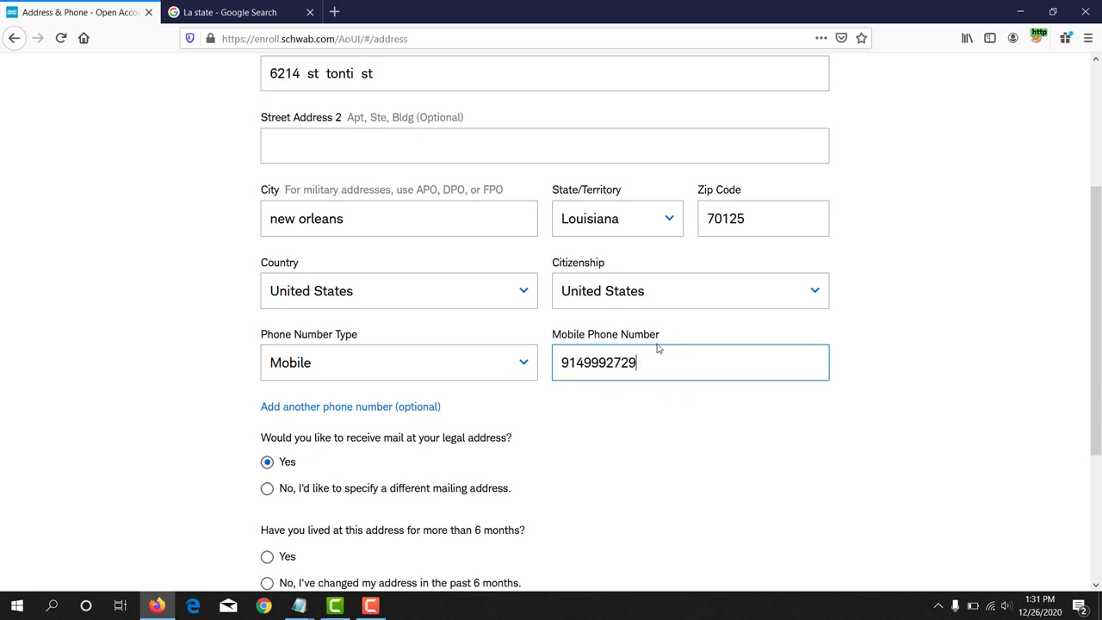
pyautogui.scroll(-4, 435, 420)
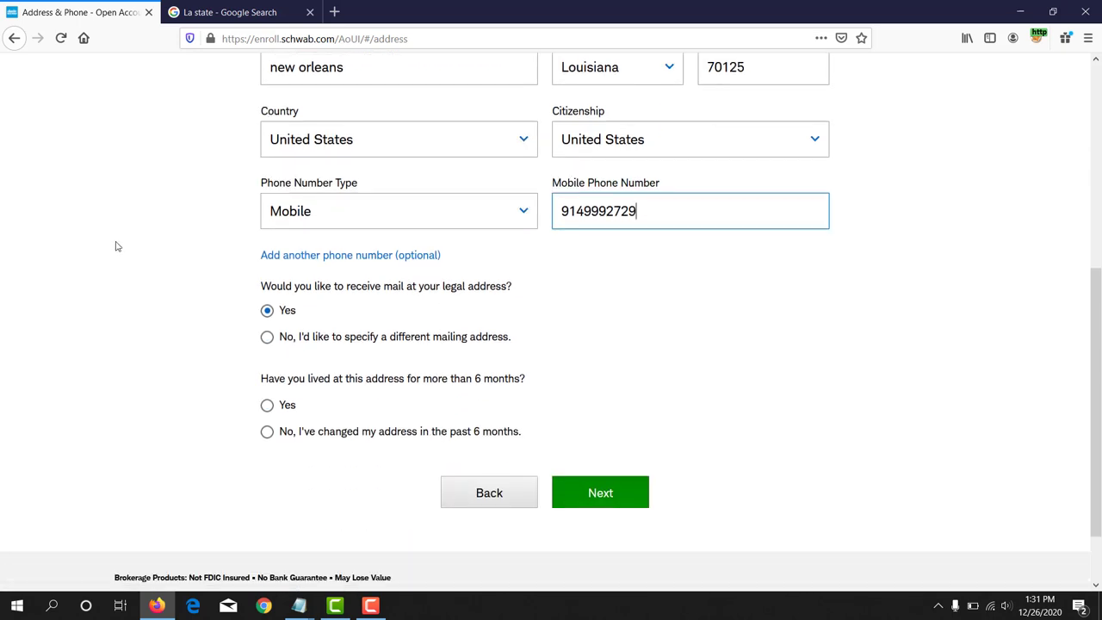
# Step: Answer Yes to living at the address over 6 months and continue with Next
pyautogui.click(173, 225)
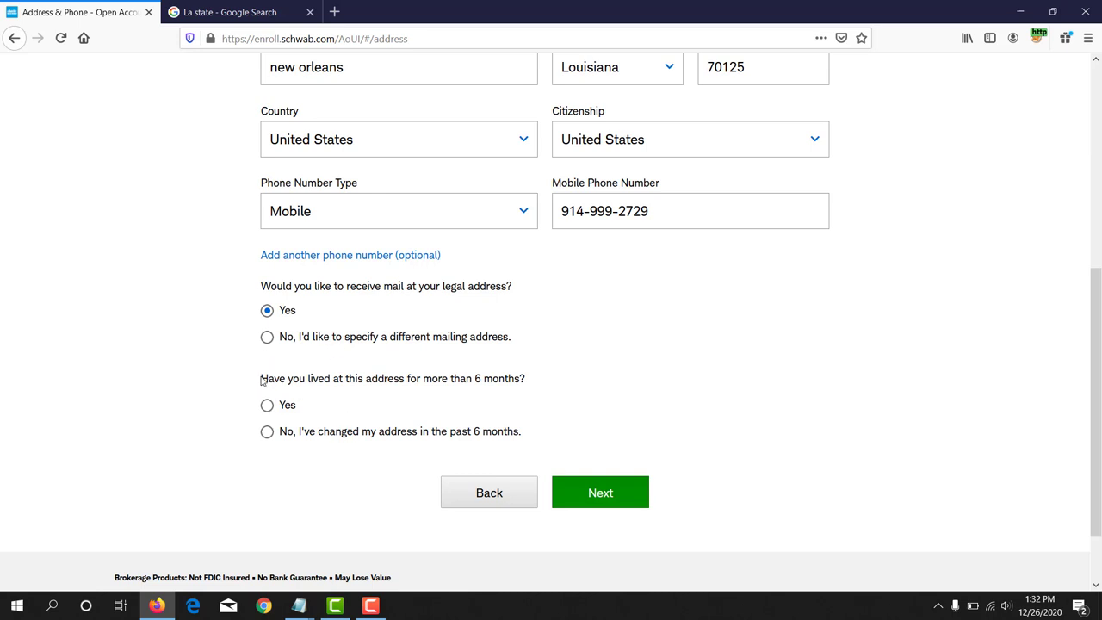
pyautogui.moveTo(271, 381); pyautogui.dragTo(532, 392)
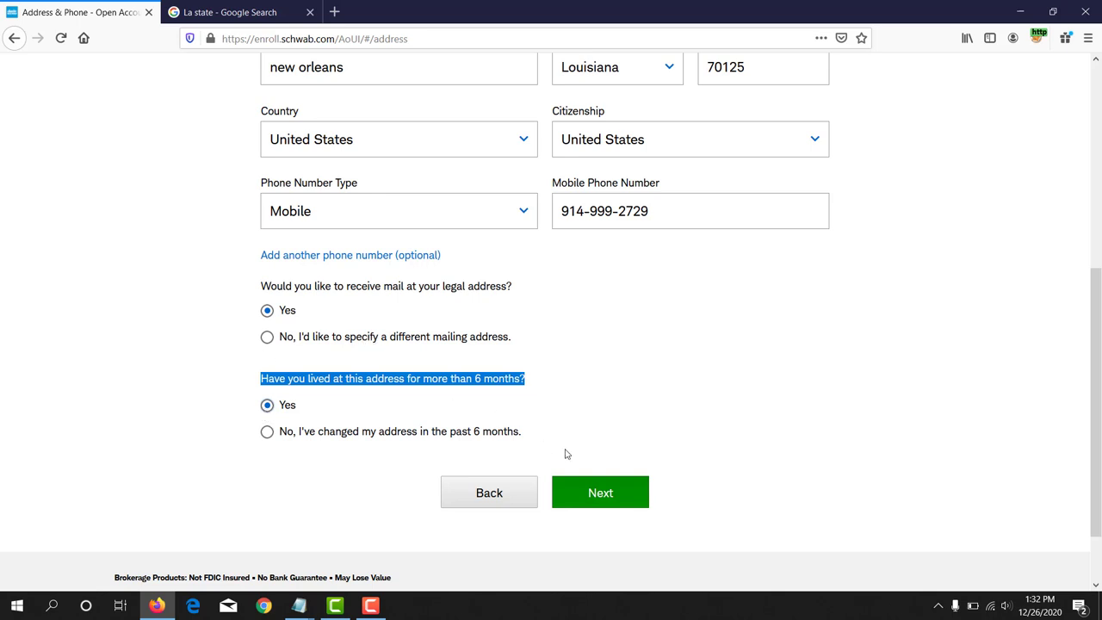
pyautogui.click(603, 493)
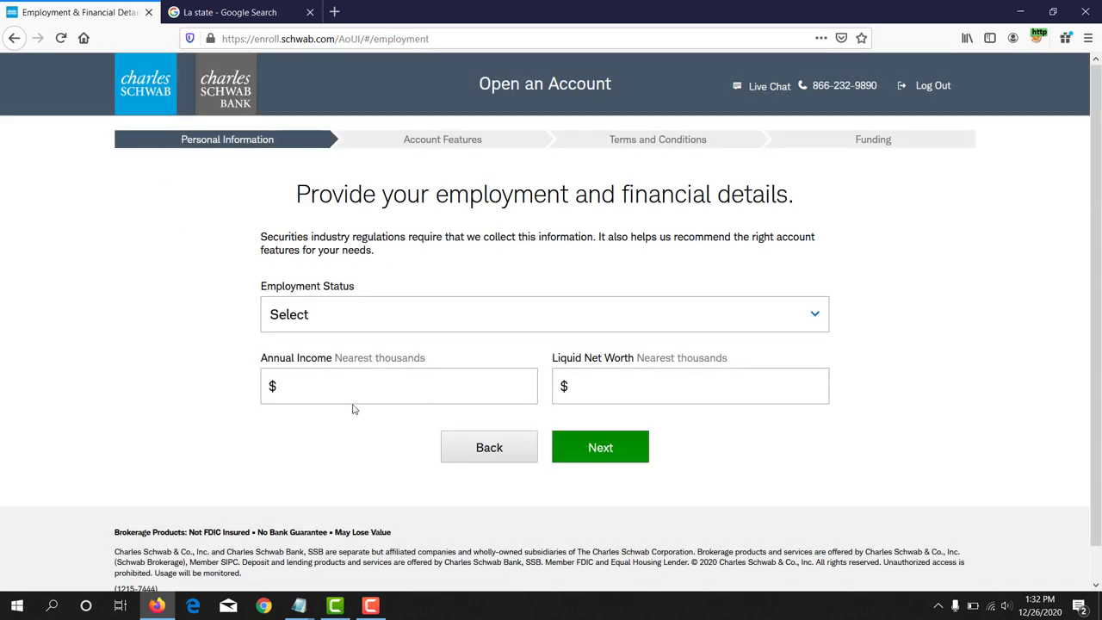
# Step: Set Employment Status to Employed and Occupation to Other Professional
pyautogui.moveTo(262, 290); pyautogui.dragTo(361, 293)
pyautogui.click(336, 310)
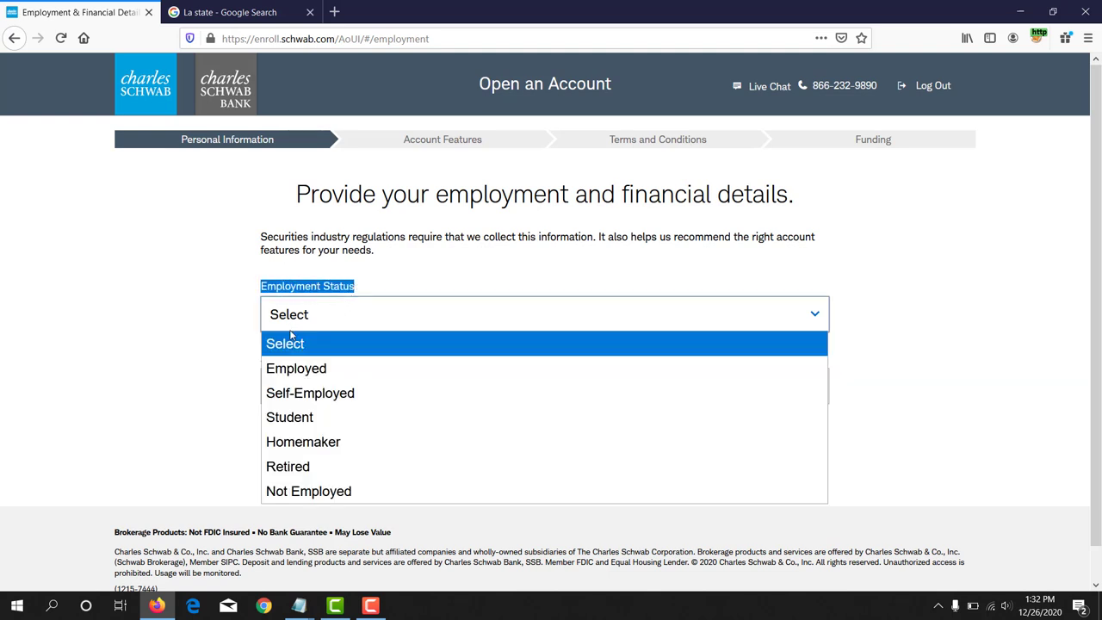
pyautogui.click(293, 368)
pyautogui.scroll(-3, 307, 236)
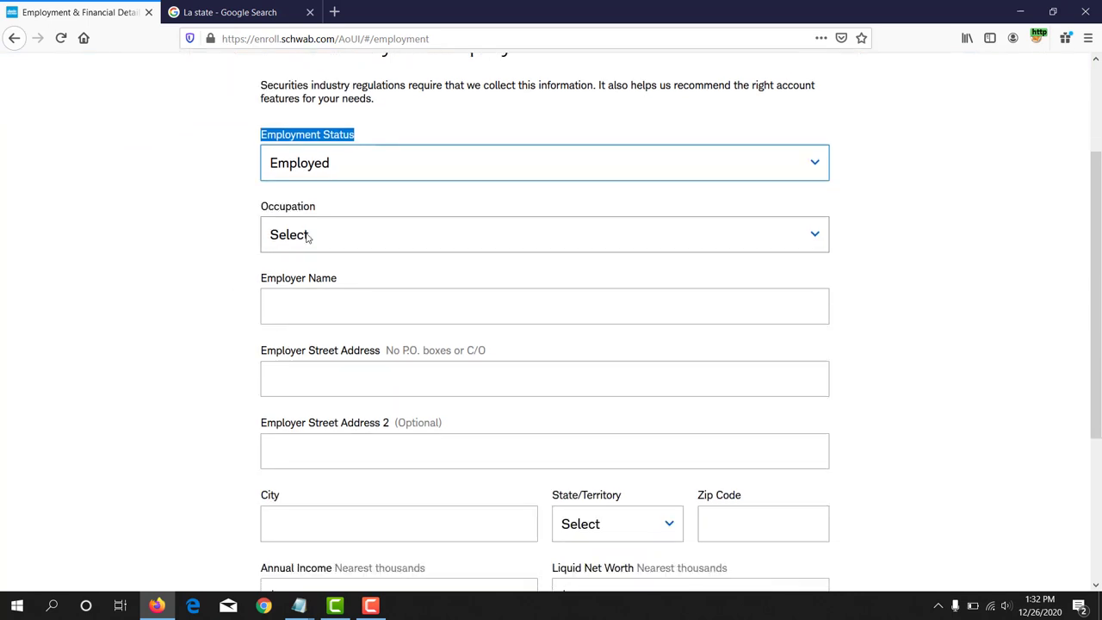
pyautogui.click(307, 237)
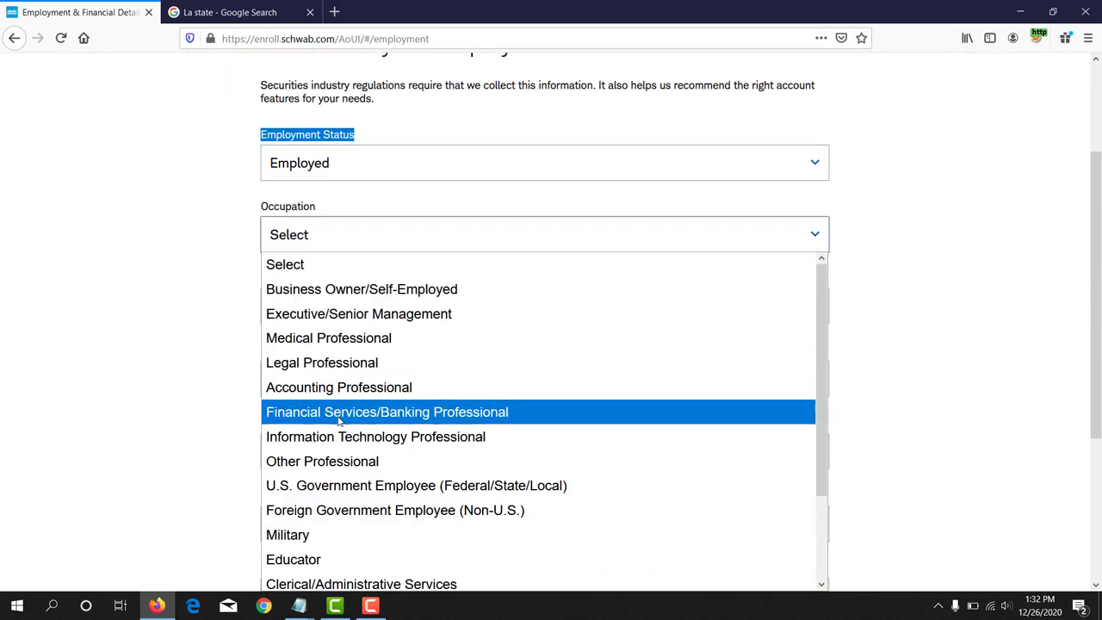
pyautogui.scroll(-1, 338, 420)
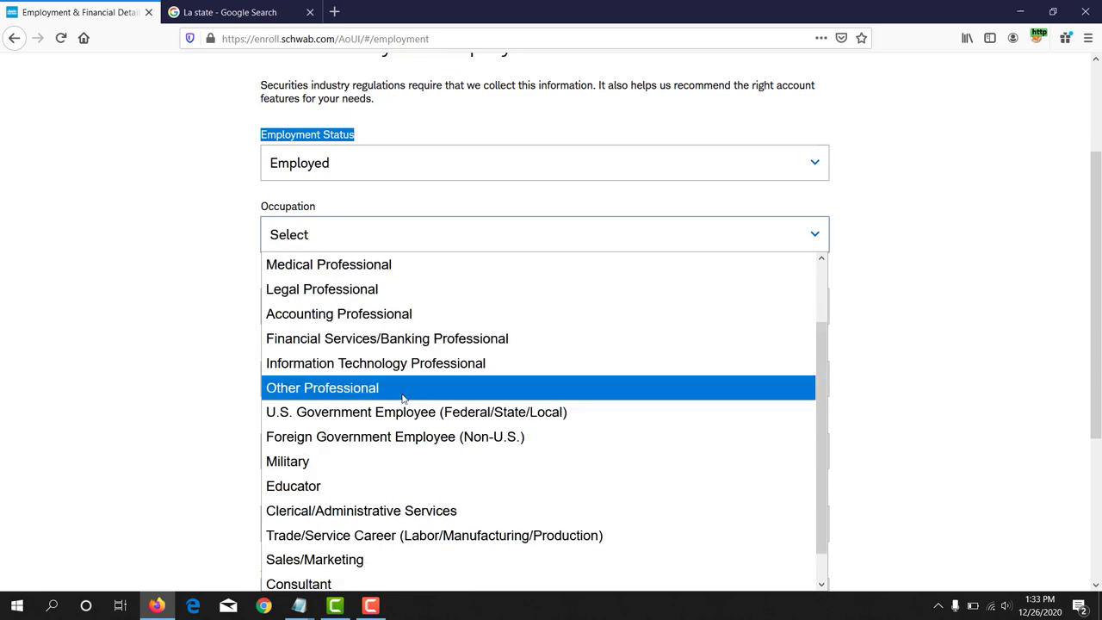
pyautogui.scroll(-1, 402, 397)
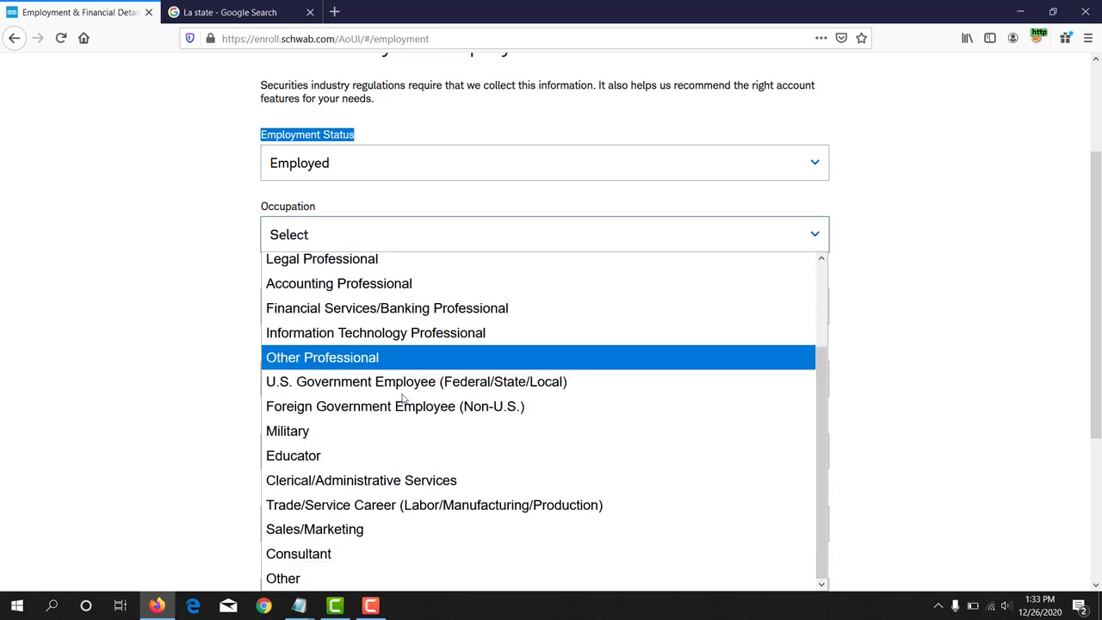
pyautogui.click(392, 357)
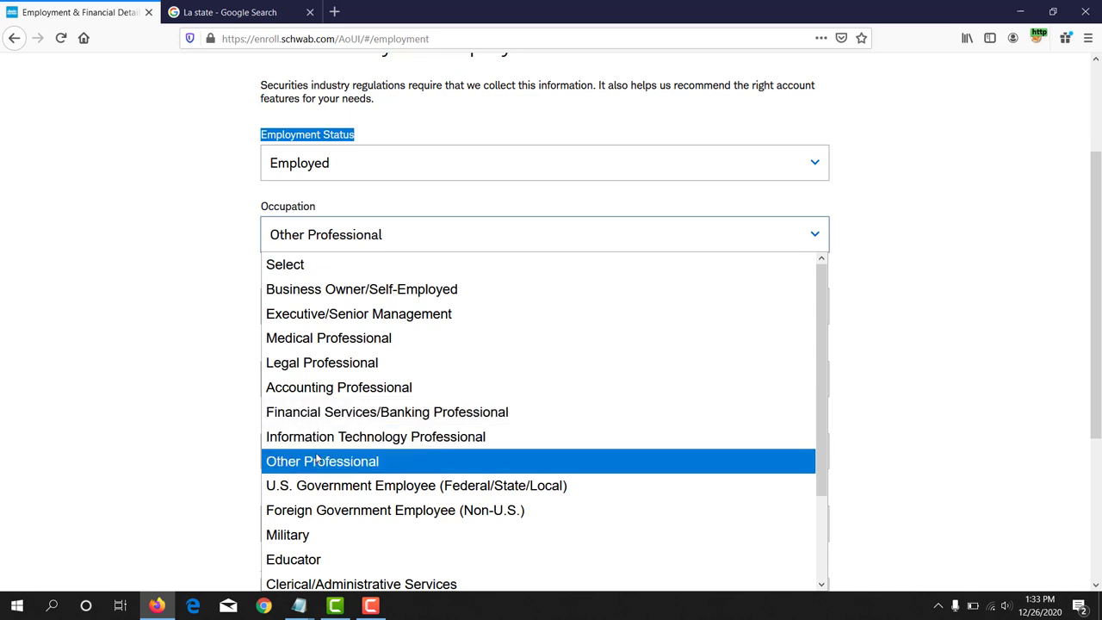
pyautogui.click(316, 460)
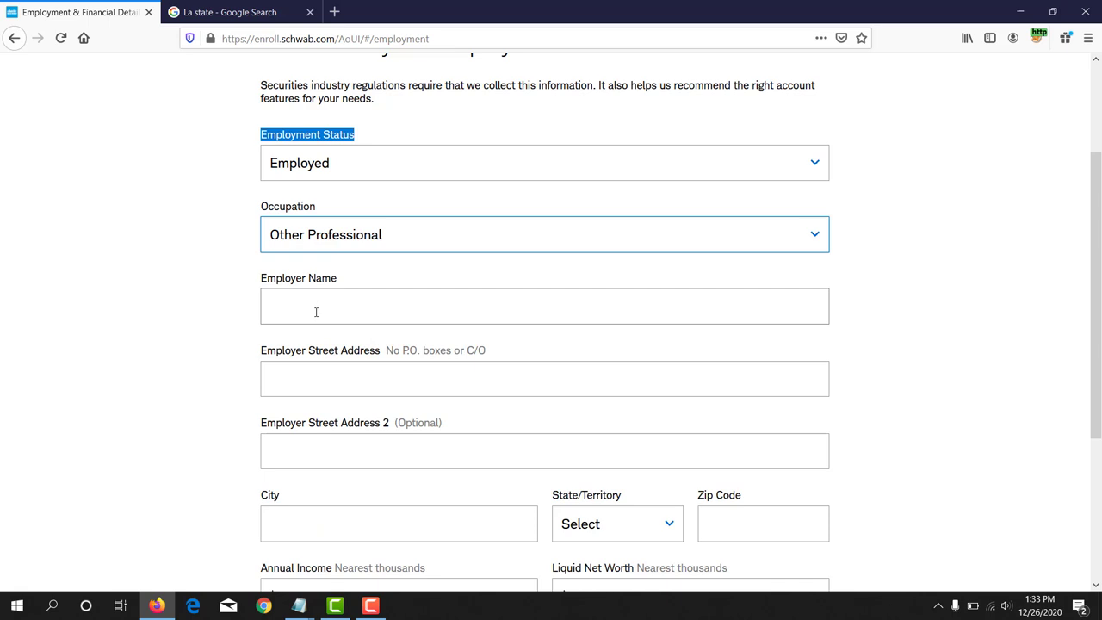
# Step: Fill in the employer's name in the Employer Name field
pyautogui.tripleClick(332, 273)
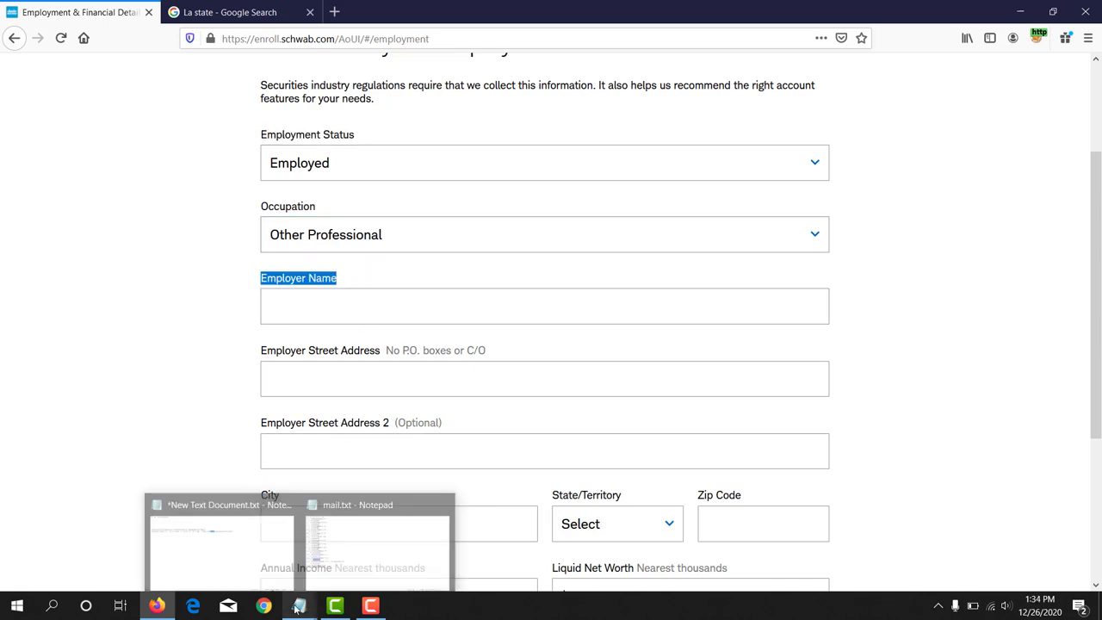
pyautogui.click(287, 306)
pyautogui.write('Michel')
pyautogui.scroll(-2, 271, 310)
pyautogui.click(194, 253)
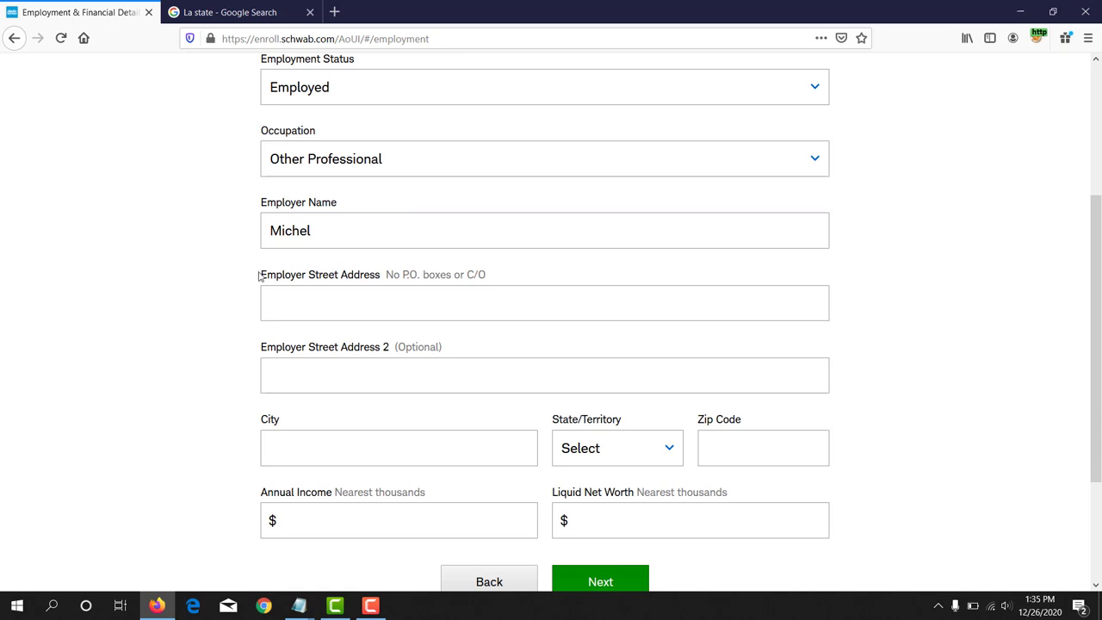
pyautogui.moveTo(258, 276); pyautogui.dragTo(384, 277)
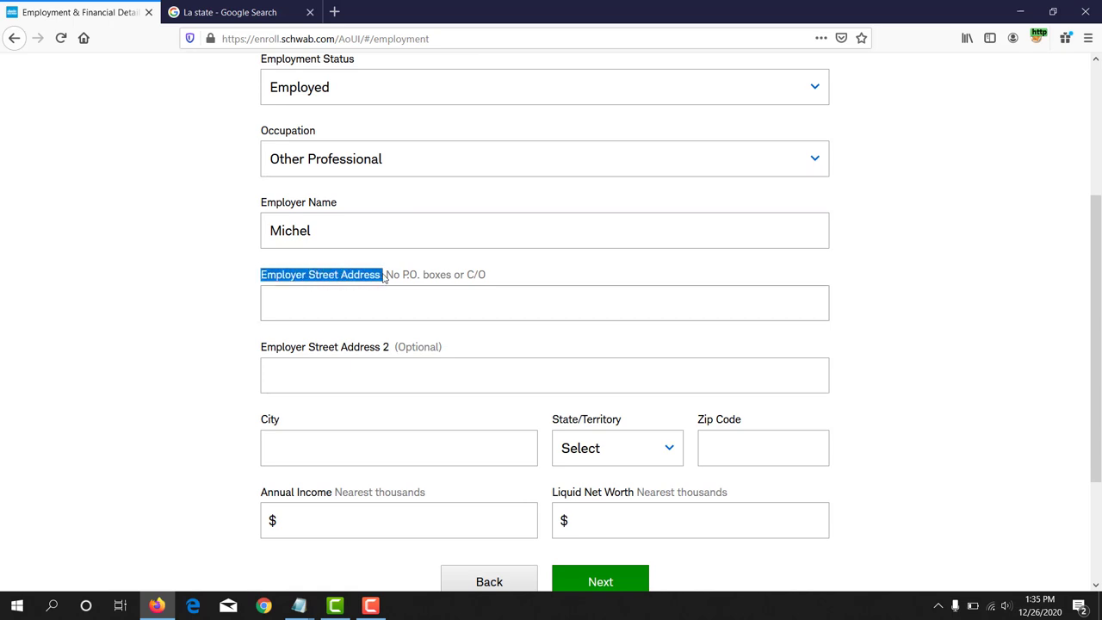
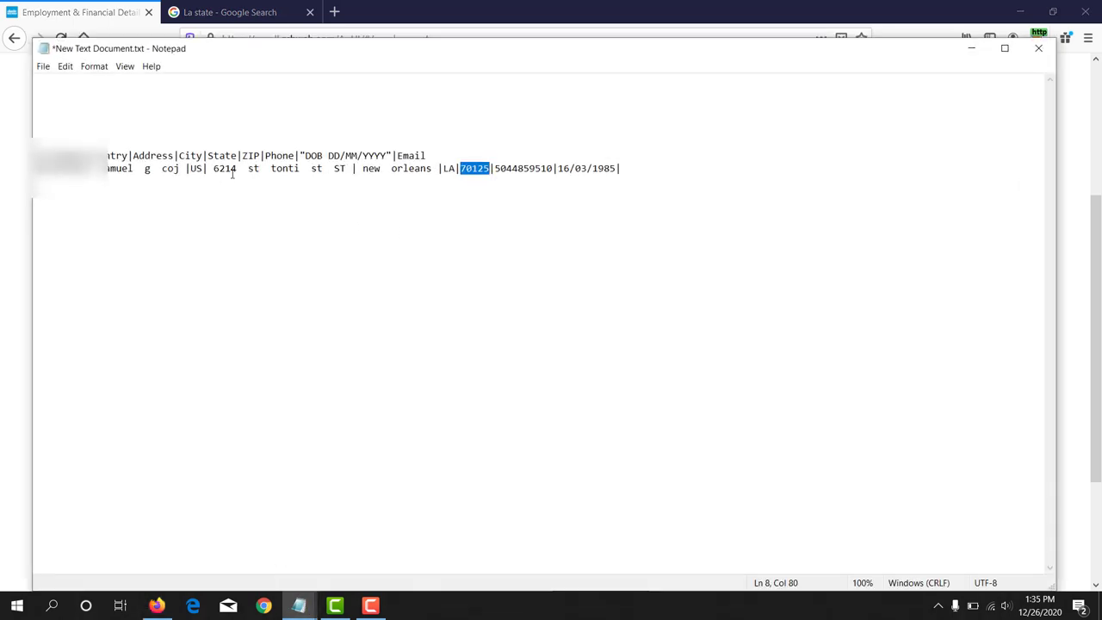
# Step: Select the street address portion of the pipe-delimited record in Notepad
pyautogui.moveTo(215, 168); pyautogui.dragTo(327, 168)
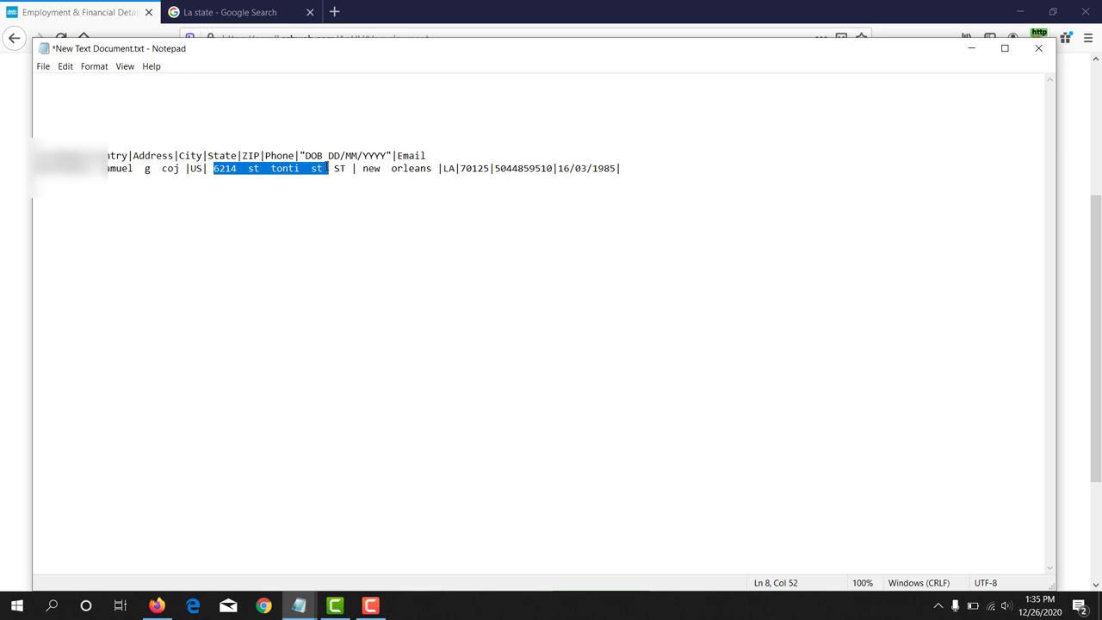
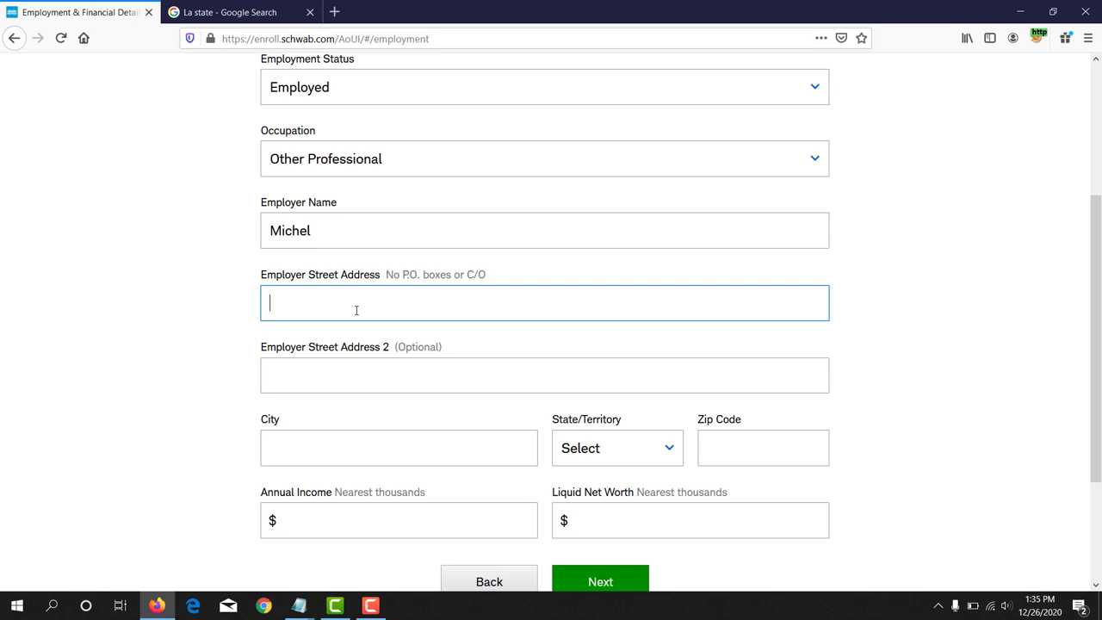
# Step: Paste the employer's street address into the Employer Street Address field
pyautogui.scroll(-2, 351, 318)
pyautogui.click(251, 264)
pyautogui.moveTo(261, 272); pyautogui.dragTo(439, 271)
pyautogui.scroll(-2, 266, 293)
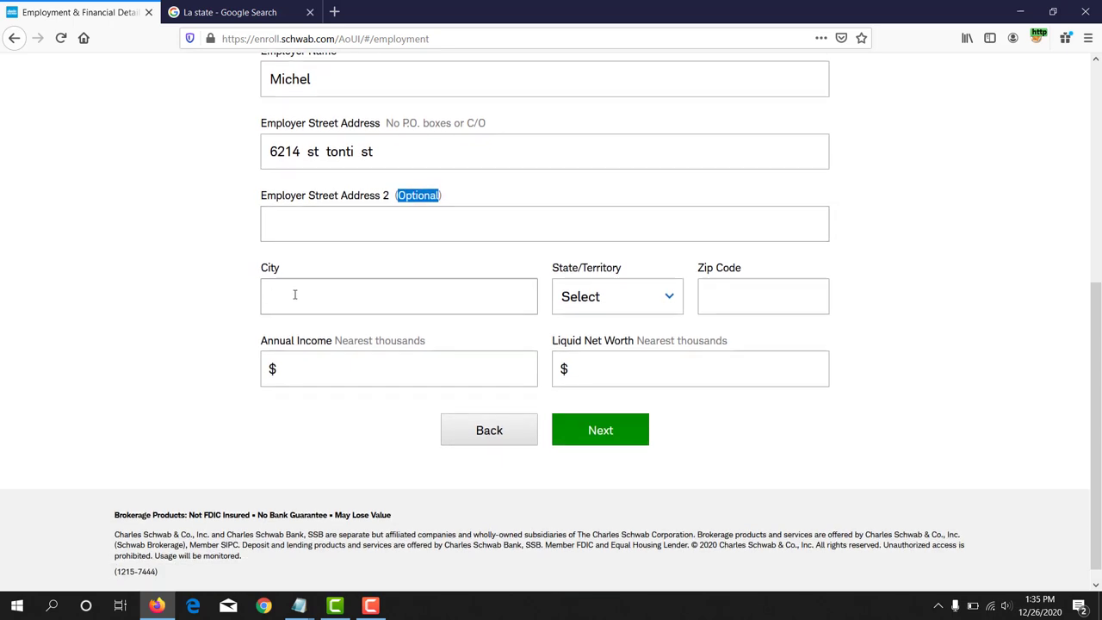
# Step: Copy the employer's city from the Notepad notes and return to the form's City field
pyautogui.click(299, 605)
pyautogui.click(255, 568)
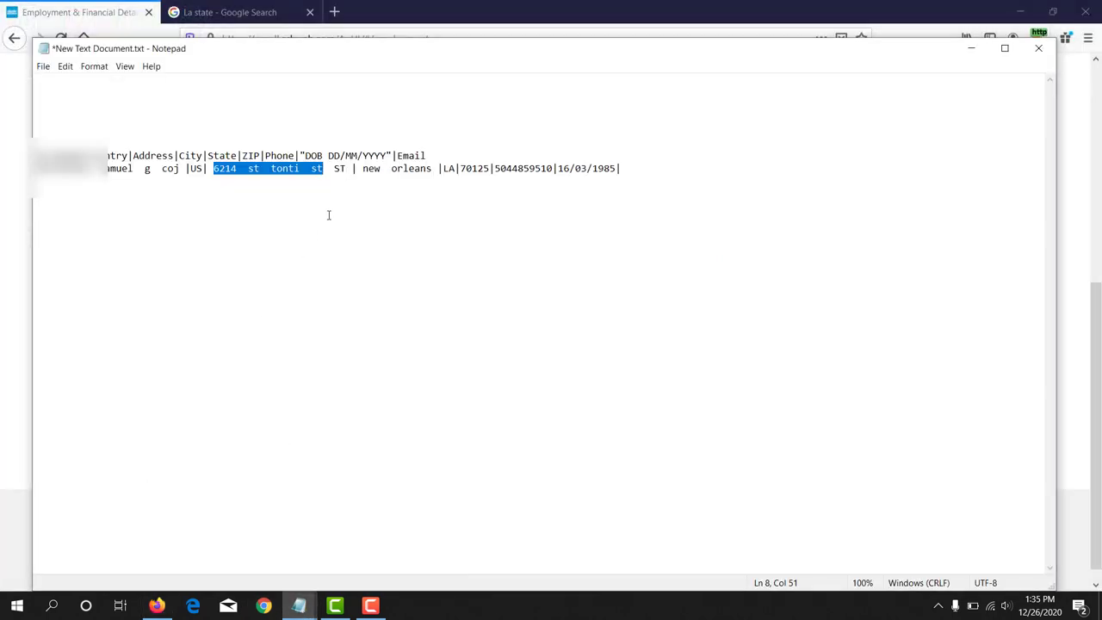
pyautogui.moveTo(362, 170); pyautogui.dragTo(432, 170)
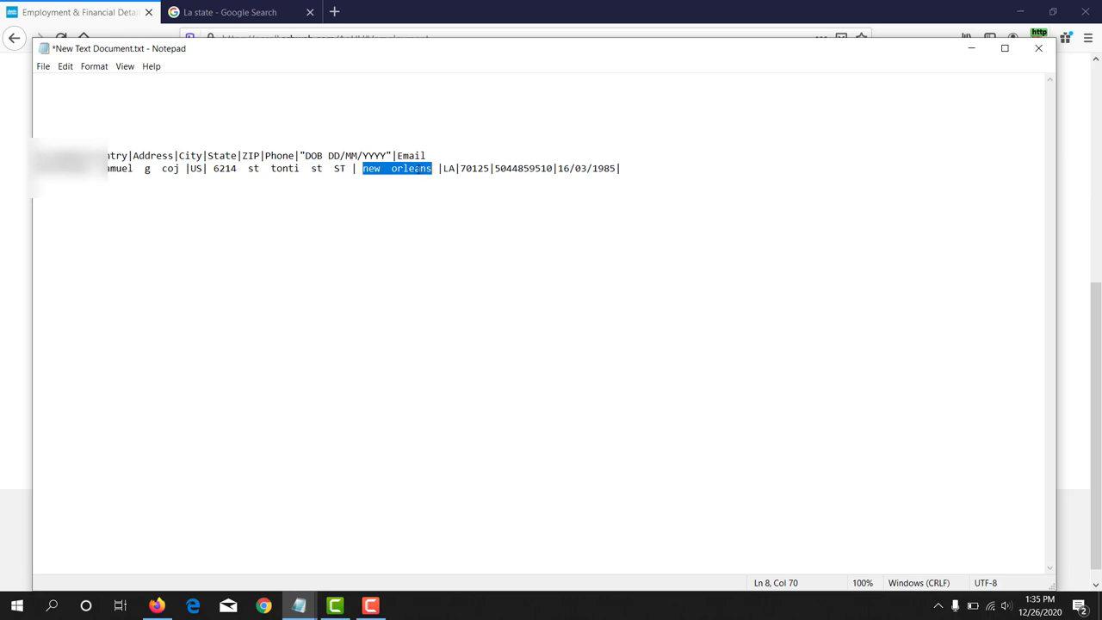
pyautogui.rightClick(418, 170)
pyautogui.click(430, 210)
pyautogui.hotkey('alt', 'Tab')
pyautogui.click(329, 299)
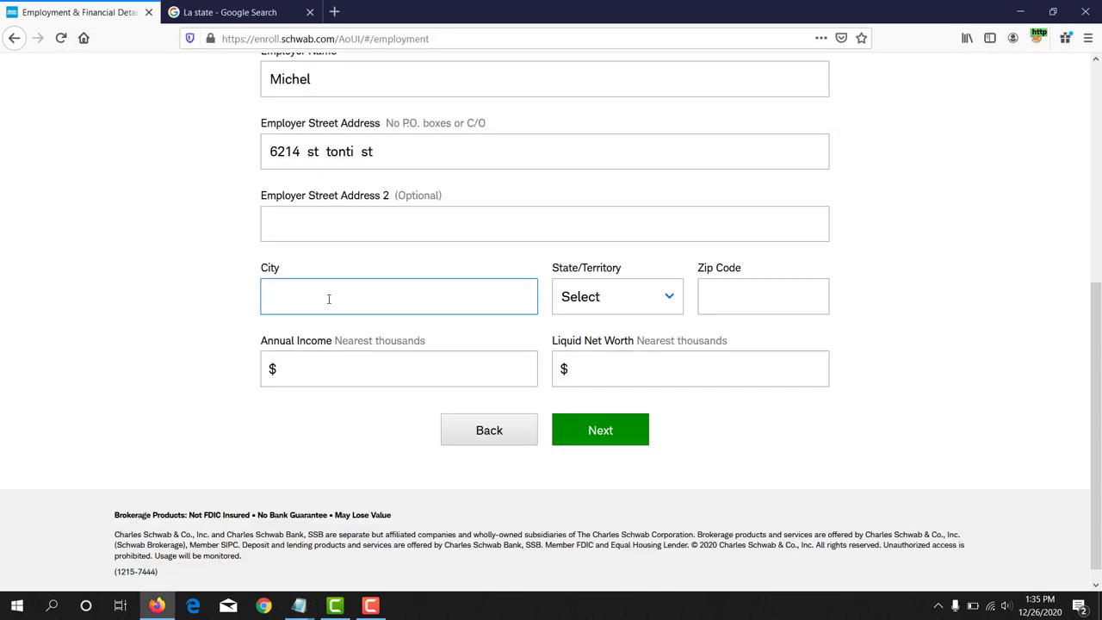
# Step: Paste the city into City and remove the extra space so it reads 'new orleans'
pyautogui.hotkey('ctrl', 'v')
pyautogui.hotkey('ctrl', 'Left')
pyautogui.press('BackSpace')
pyautogui.moveTo(556, 269); pyautogui.dragTo(607, 300)
# Step: Set State/Territory to Louisiana, then bring up the Notepad notes holding the zip code
pyautogui.click(610, 298)
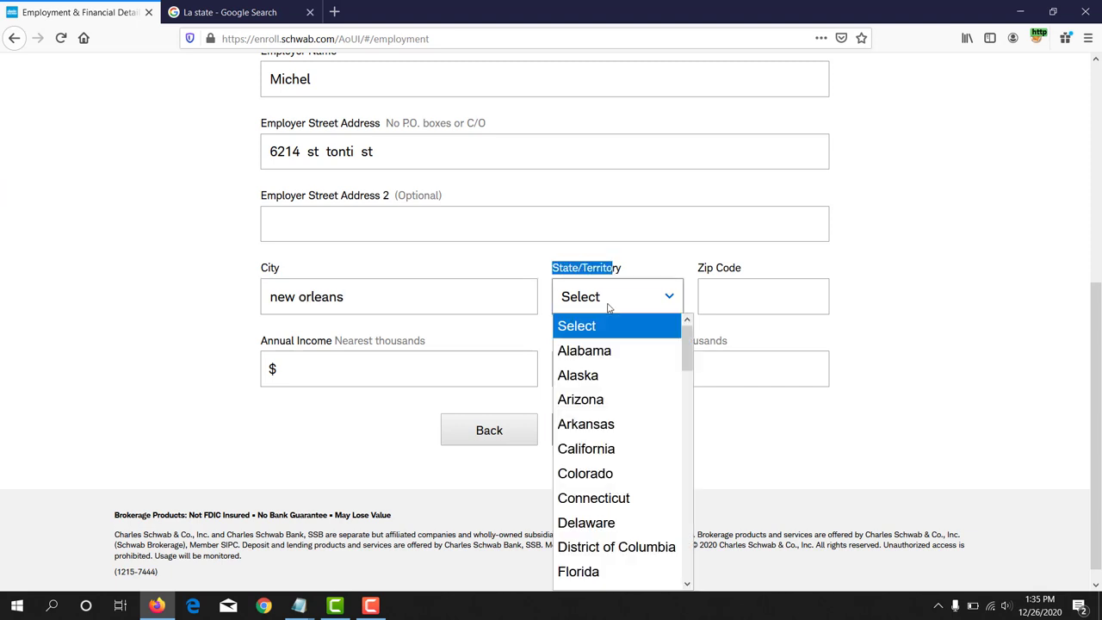
pyautogui.scroll(-5, 608, 493)
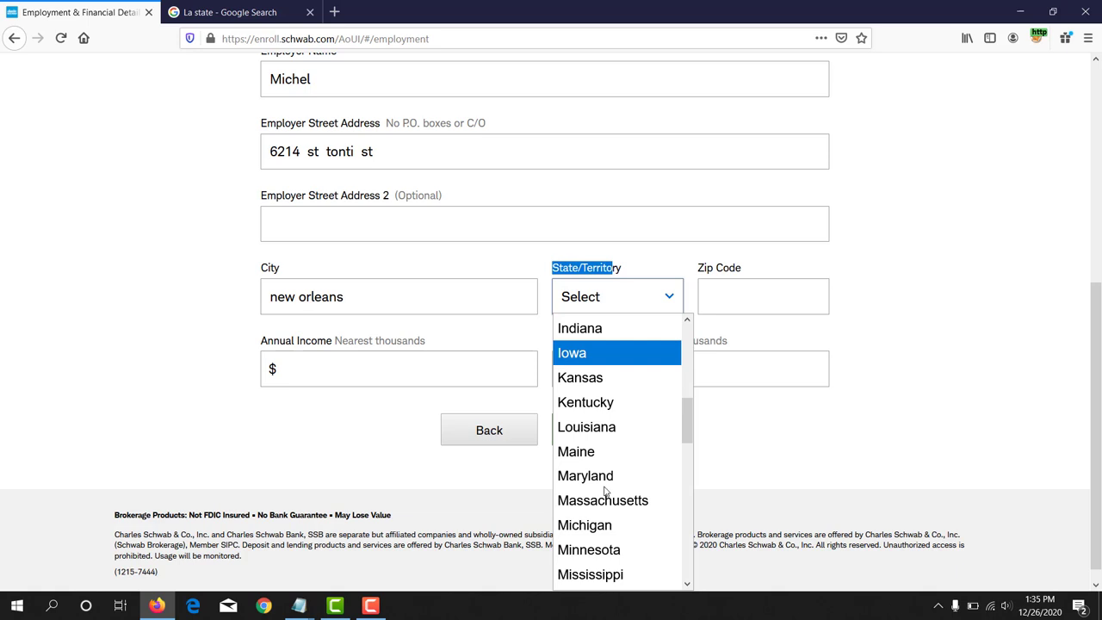
pyautogui.click(577, 428)
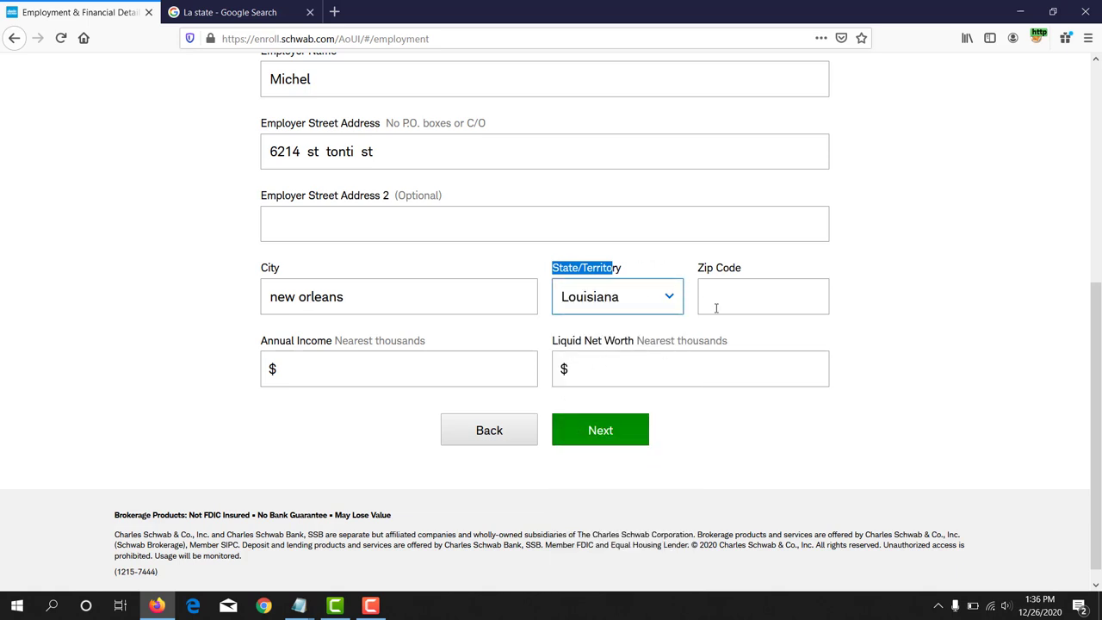
pyautogui.click(299, 606)
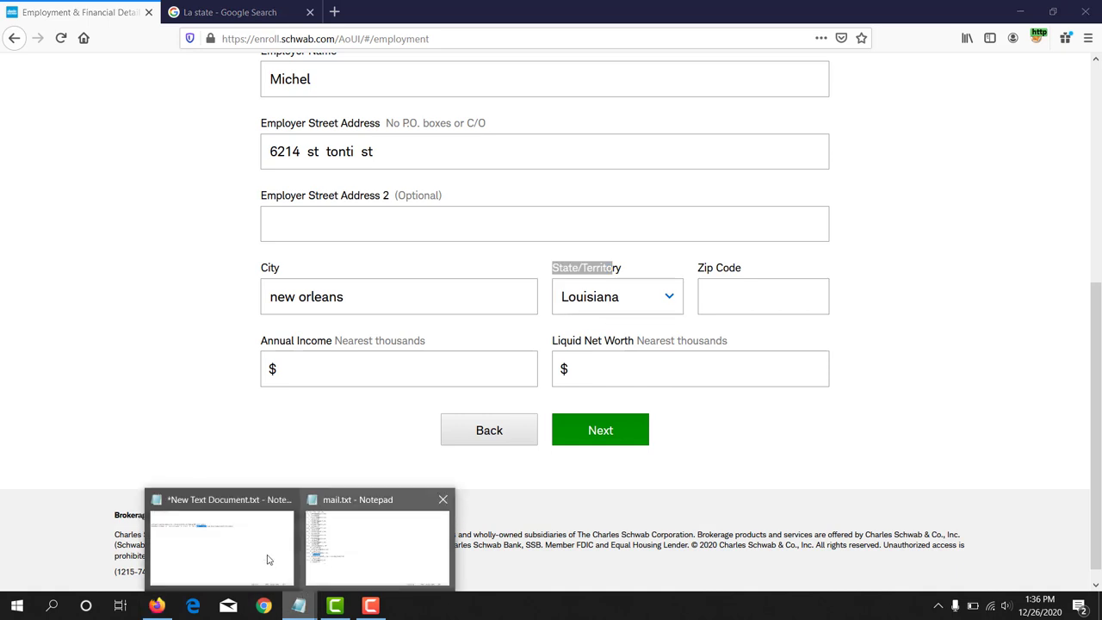
pyautogui.click(195, 551)
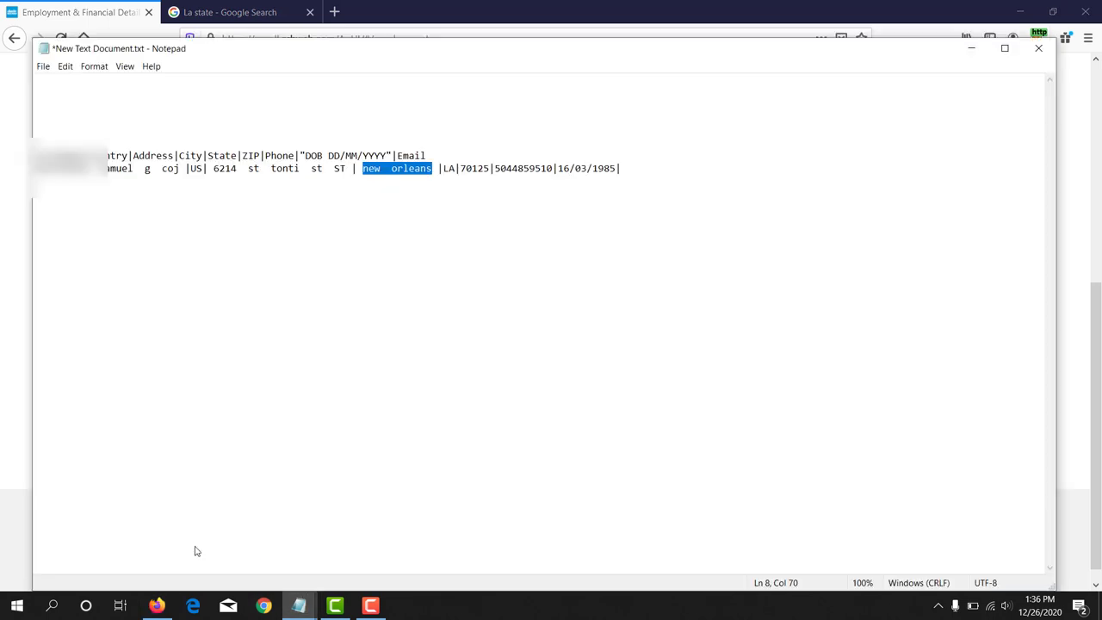
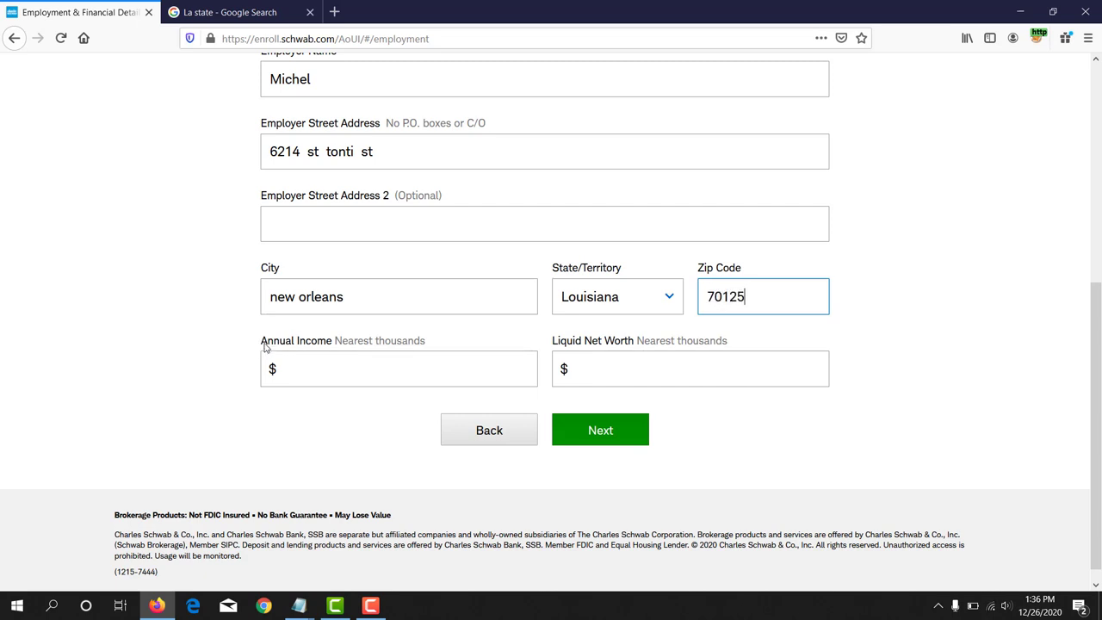
# Step: Enter 20000 as the annual income and select the Liquid Net Worth field
pyautogui.moveTo(258, 342); pyautogui.dragTo(351, 347)
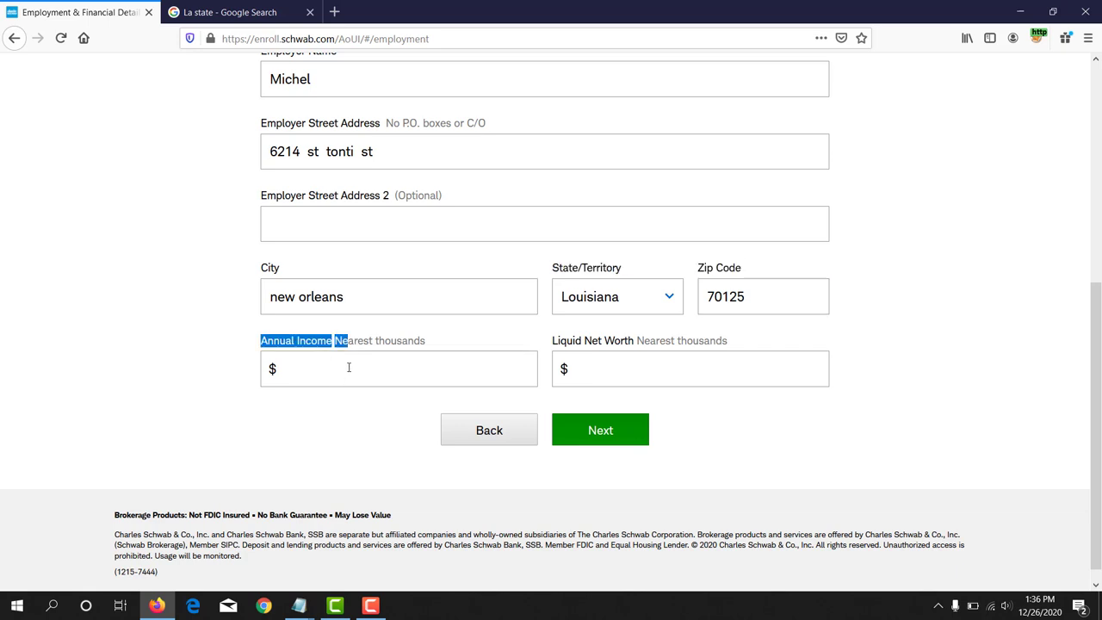
pyautogui.click(349, 368)
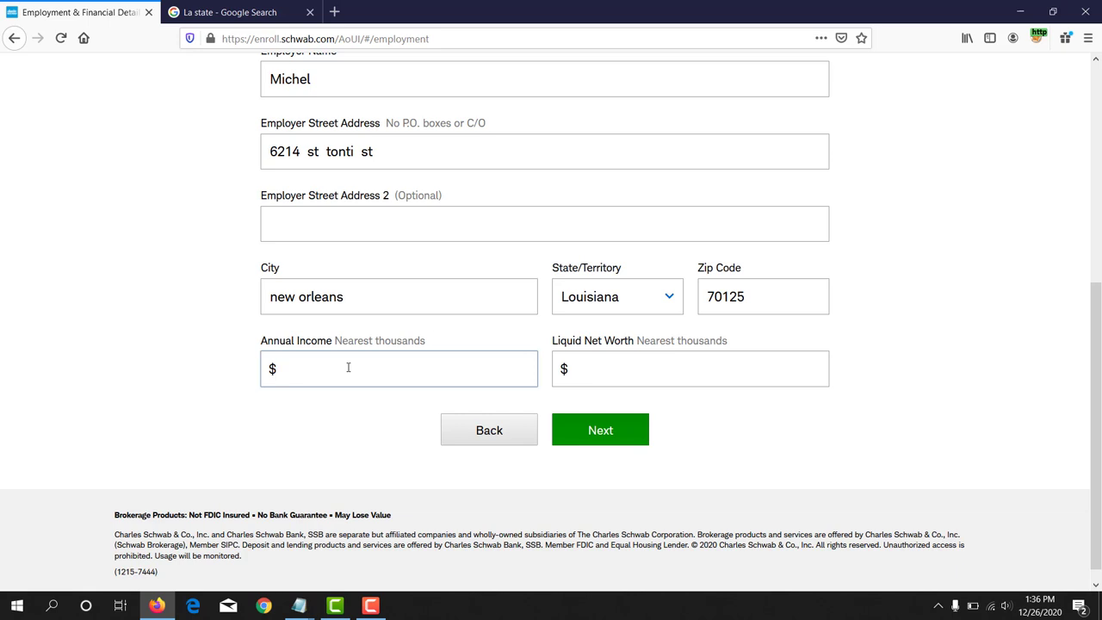
pyautogui.write('20000')
pyautogui.moveTo(552, 341); pyautogui.dragTo(637, 342)
pyautogui.click(622, 364)
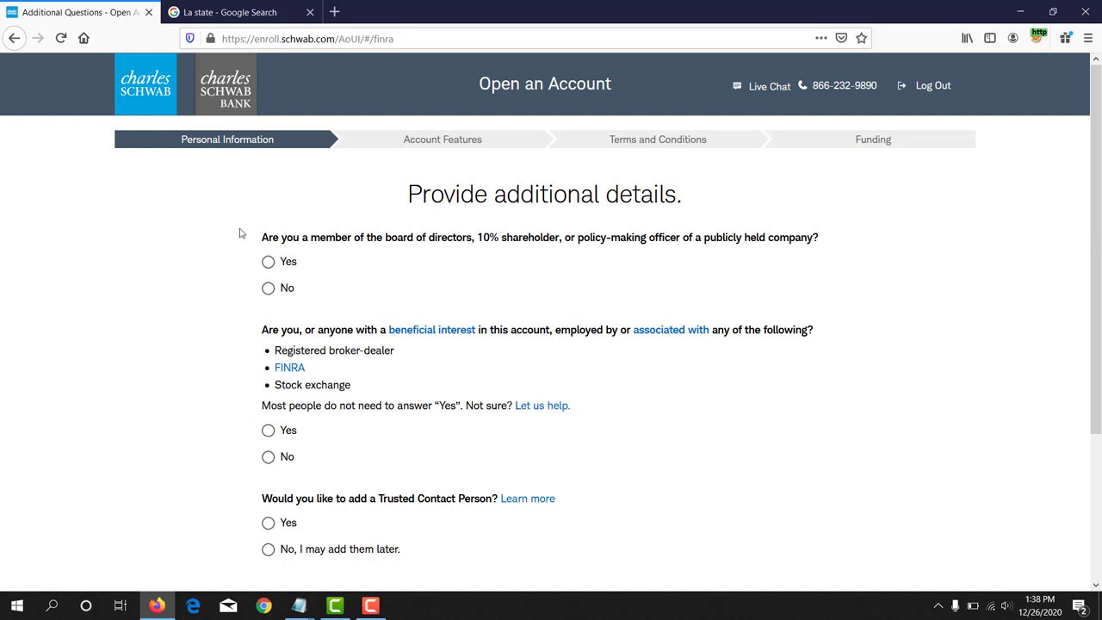
# Step: Answer No to the board-member and broker-dealer questions, skip a Trusted Contact, and submit
pyautogui.moveTo(272, 238); pyautogui.dragTo(564, 240)
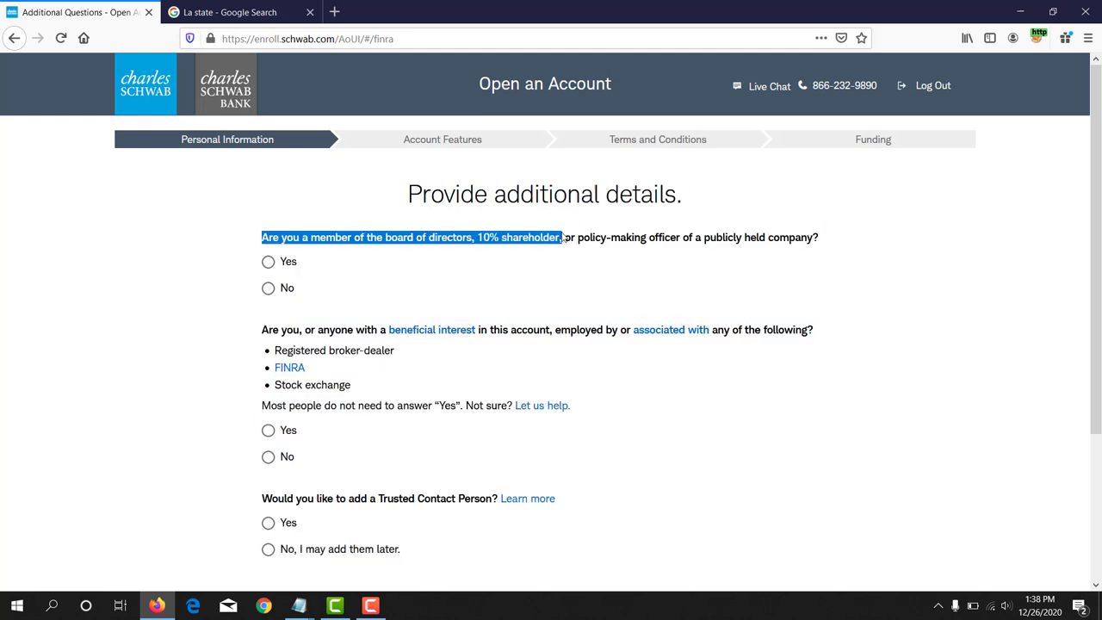
pyautogui.click(270, 288)
pyautogui.scroll(-2, 407, 264)
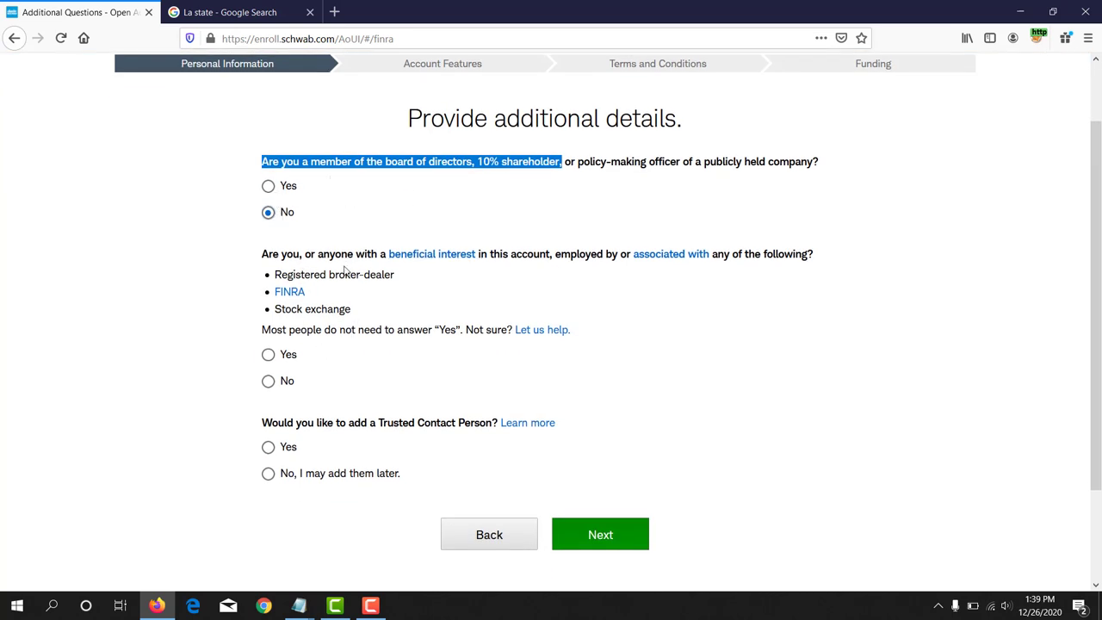
pyautogui.click(268, 381)
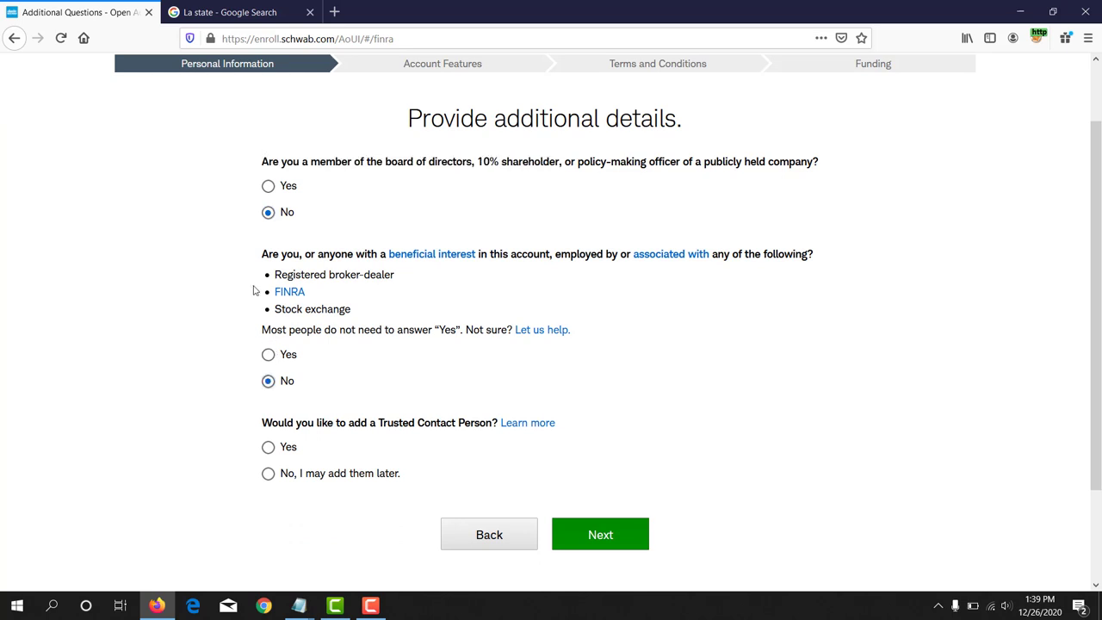
pyautogui.scroll(-2, 293, 379)
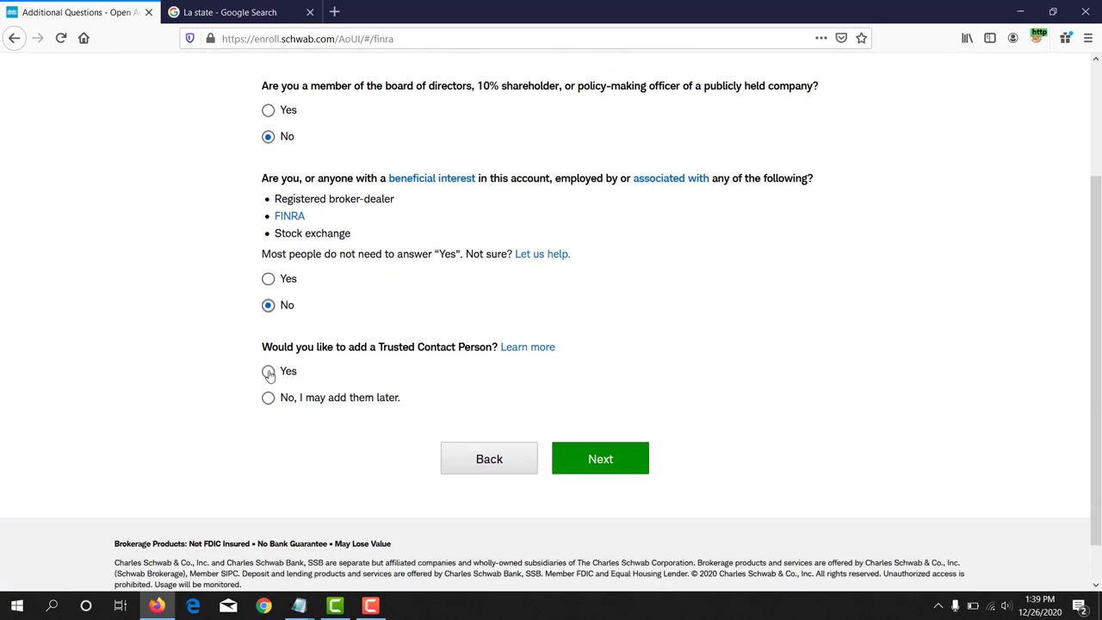
pyautogui.click(267, 399)
pyautogui.scroll(2, 295, 253)
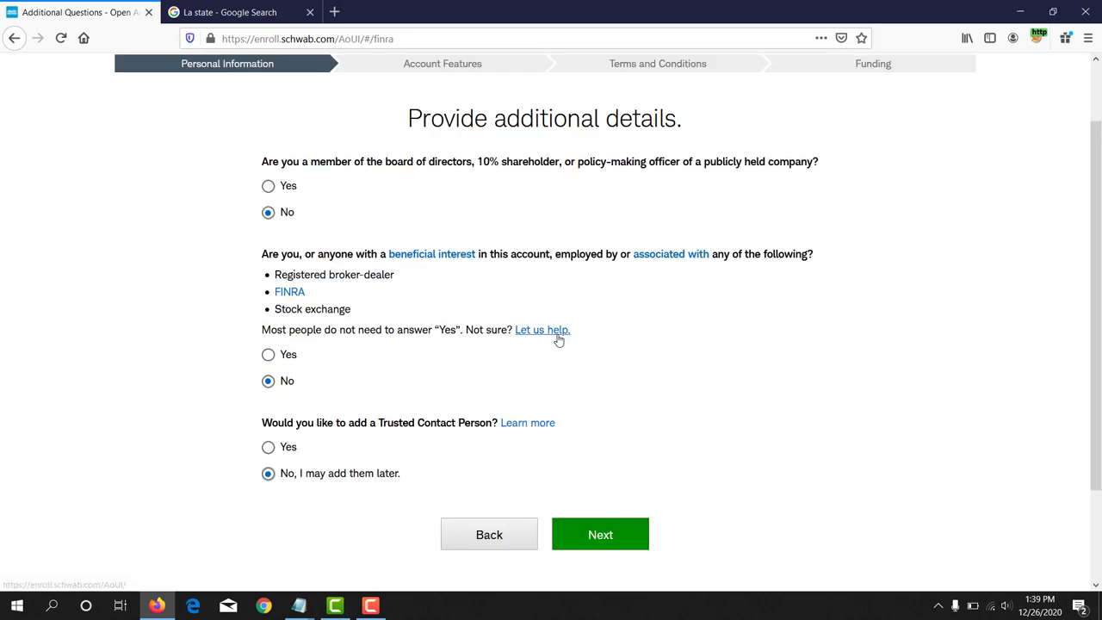
pyautogui.click(593, 541)
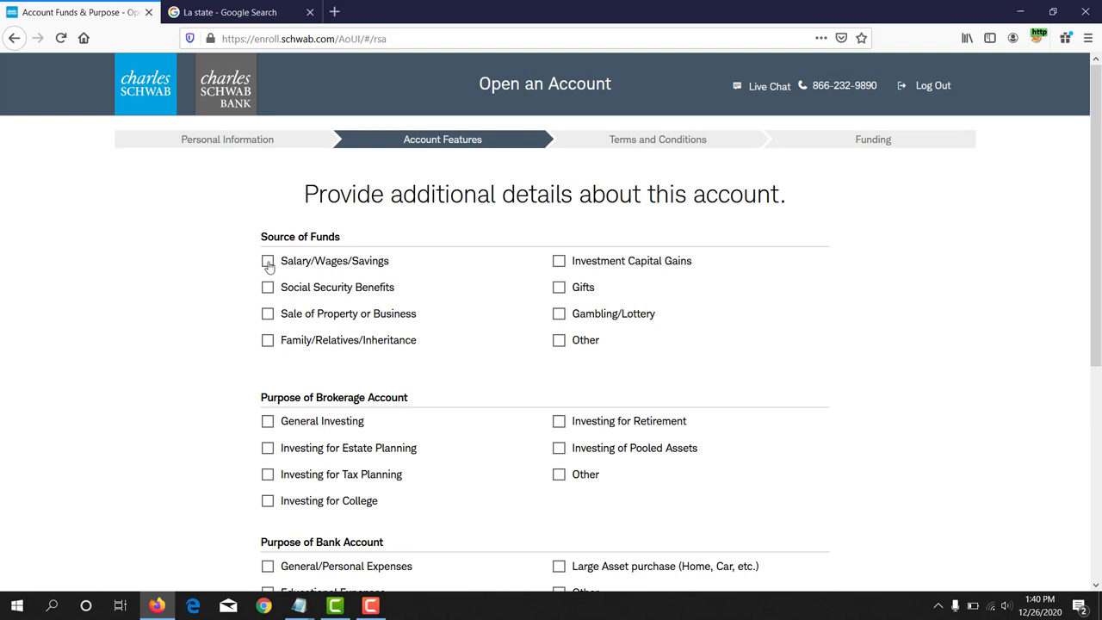
# Step: Set transaction frequency to 'Less than 15 times per month' and submit the purpose details
pyautogui.scroll(-1, 269, 264)
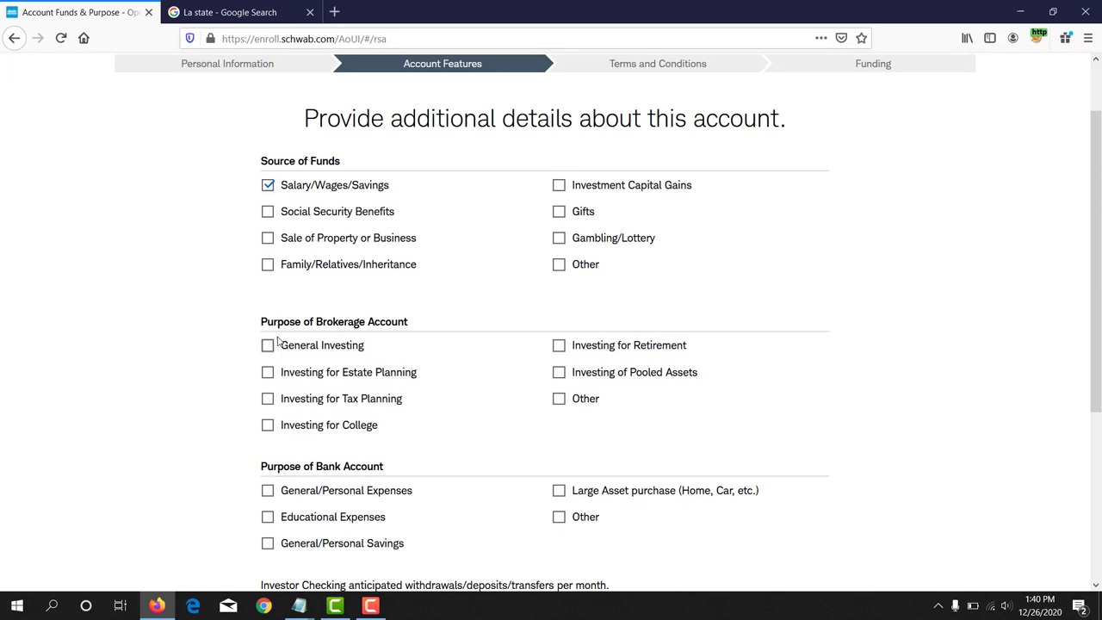
pyautogui.scroll(-2, 276, 344)
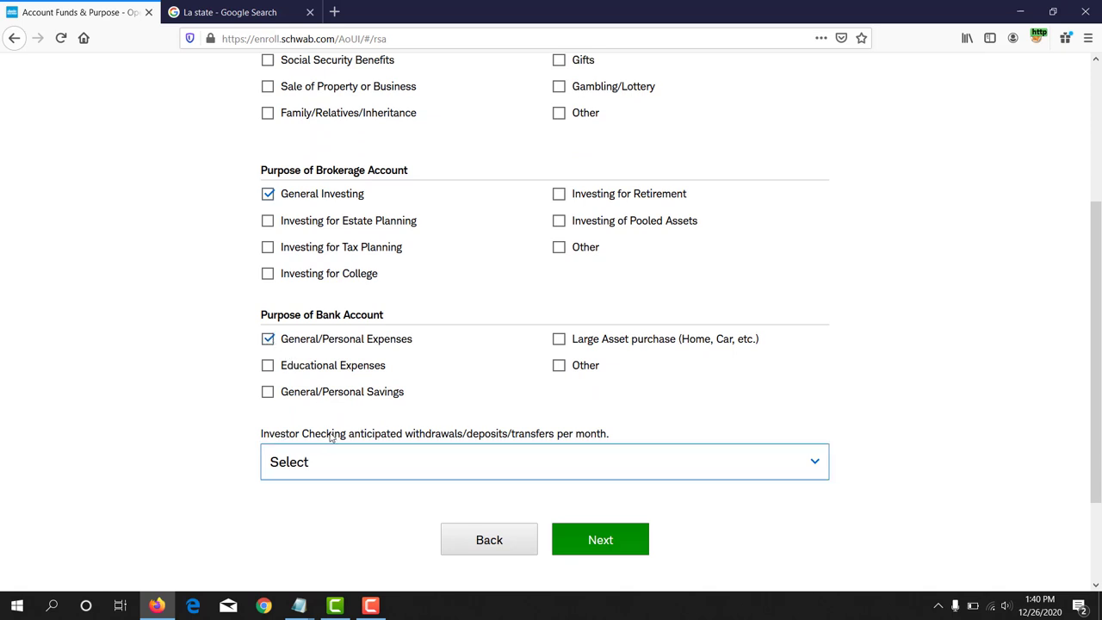
pyautogui.click(401, 469)
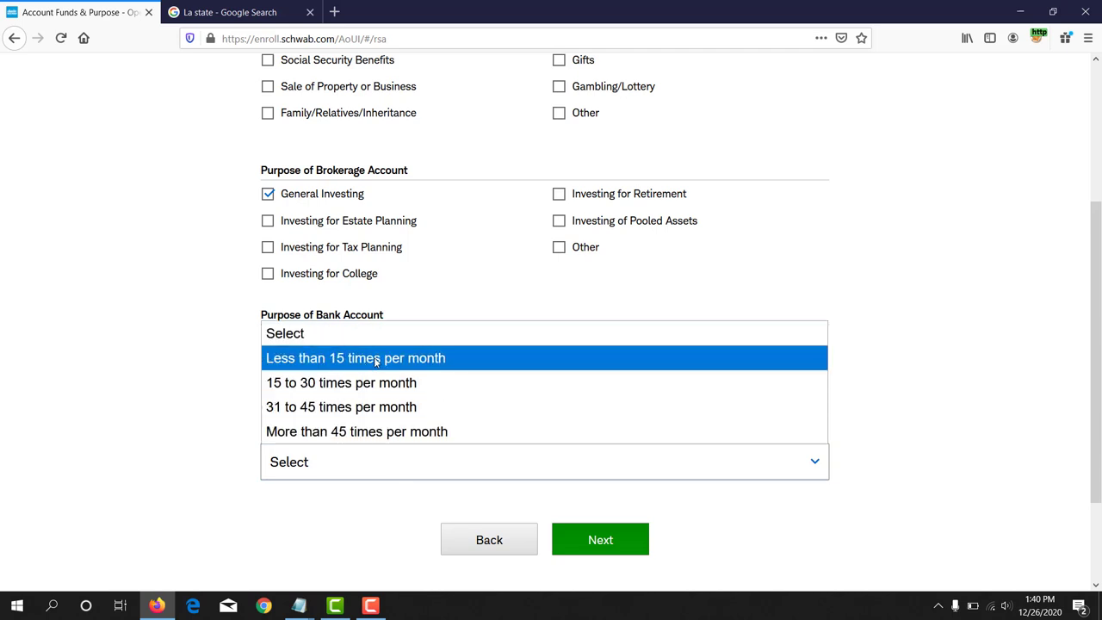
pyautogui.click(376, 362)
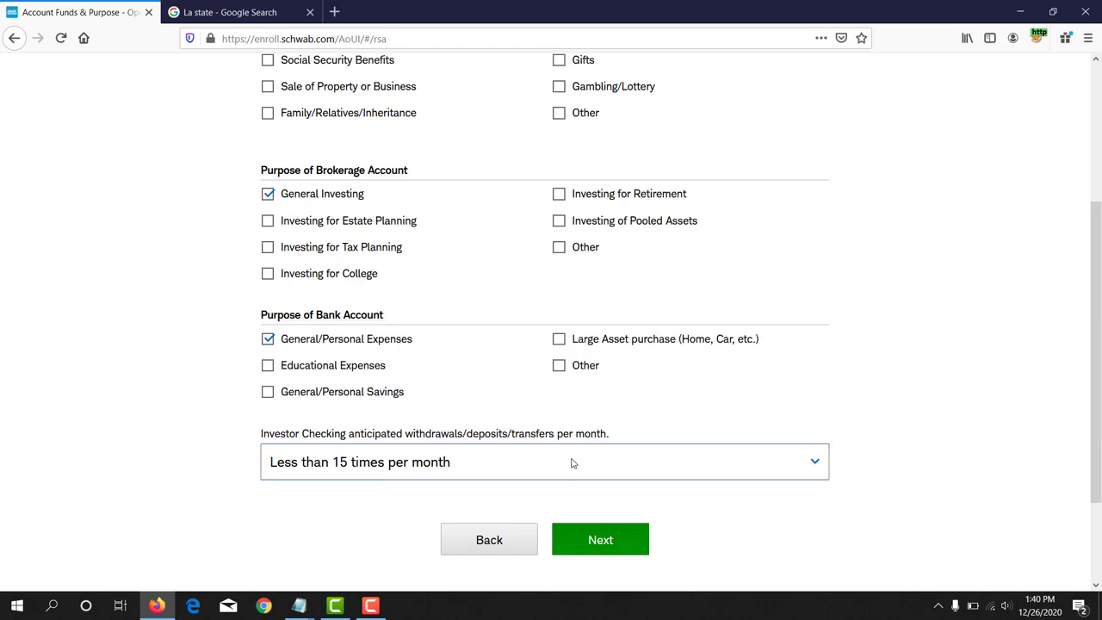
pyautogui.click(617, 539)
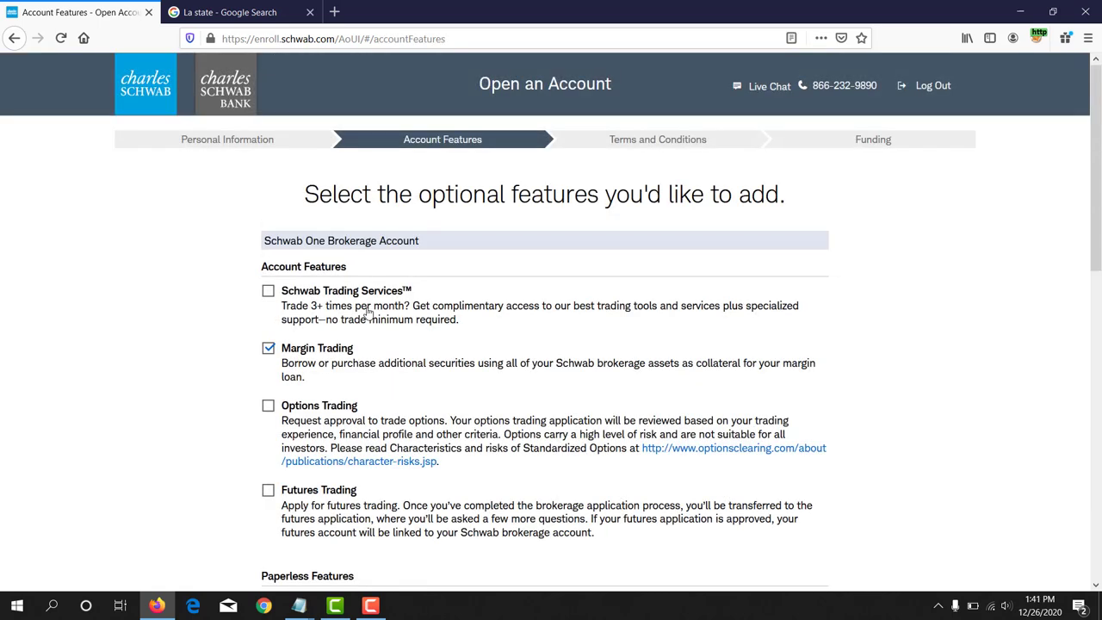
# Step: Review the Account Features page, keep its default options, and submit it
pyautogui.scroll(-2, 369, 314)
pyautogui.scroll(-3, 369, 313)
pyautogui.scroll(-3, 368, 310)
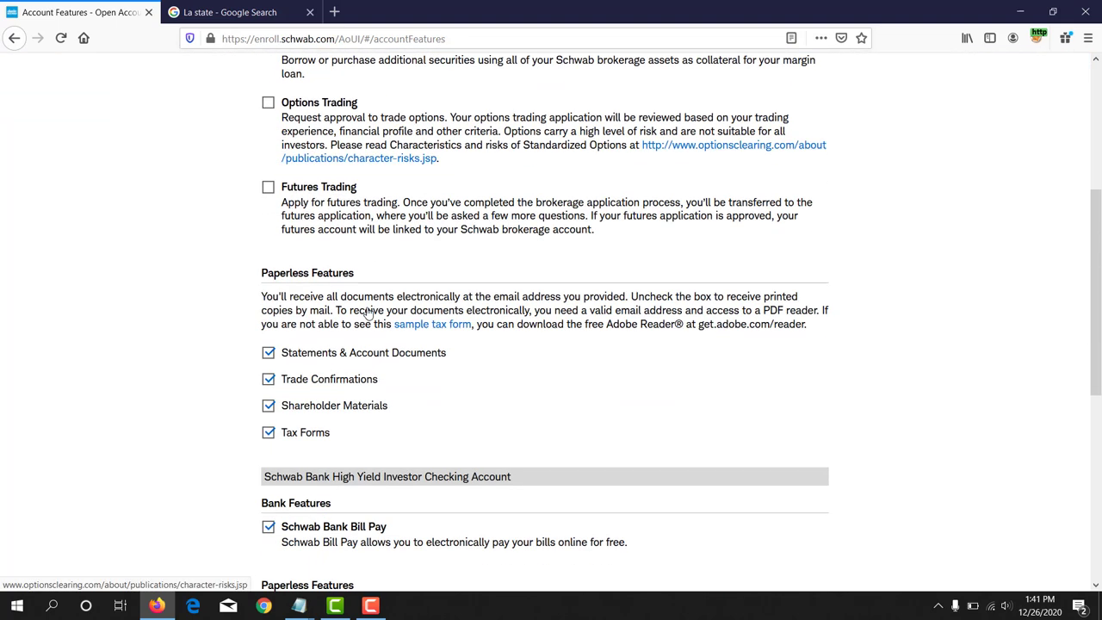
pyautogui.scroll(-5, 369, 310)
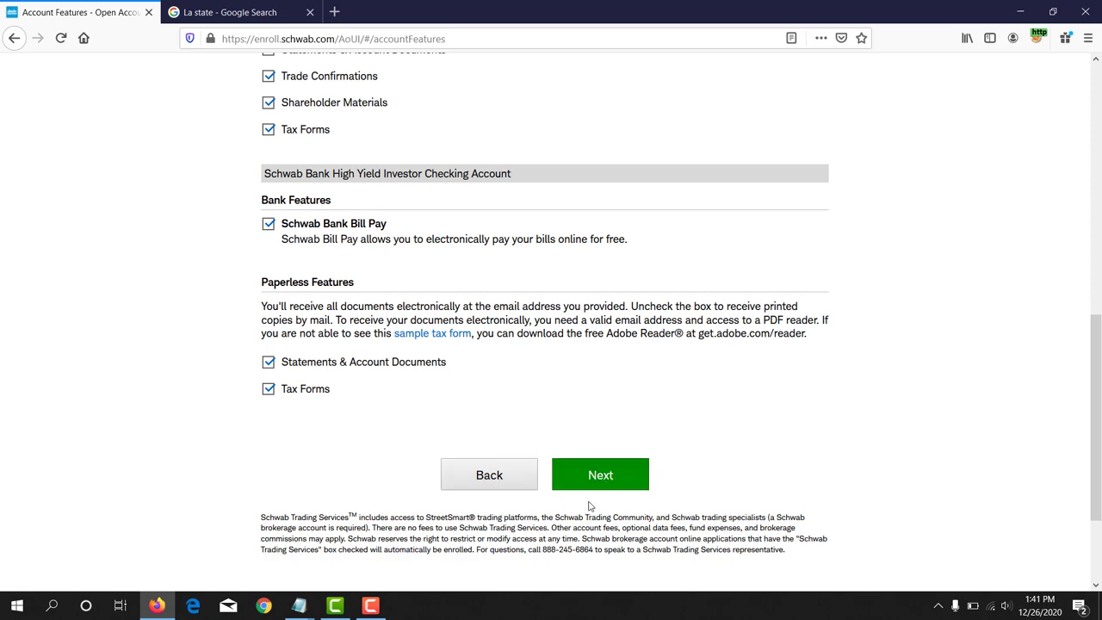
pyautogui.click(613, 479)
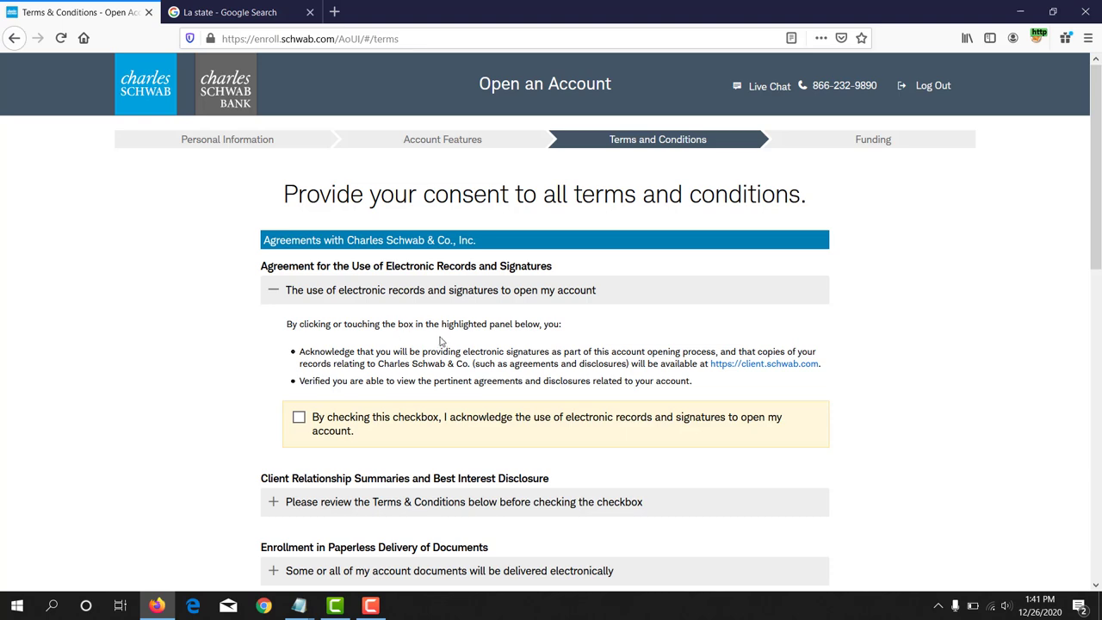
# Step: Accept e-records, paperless delivery, online services, nonprofessional subscriber, margin and cash feature consents
pyautogui.scroll(-1, 446, 337)
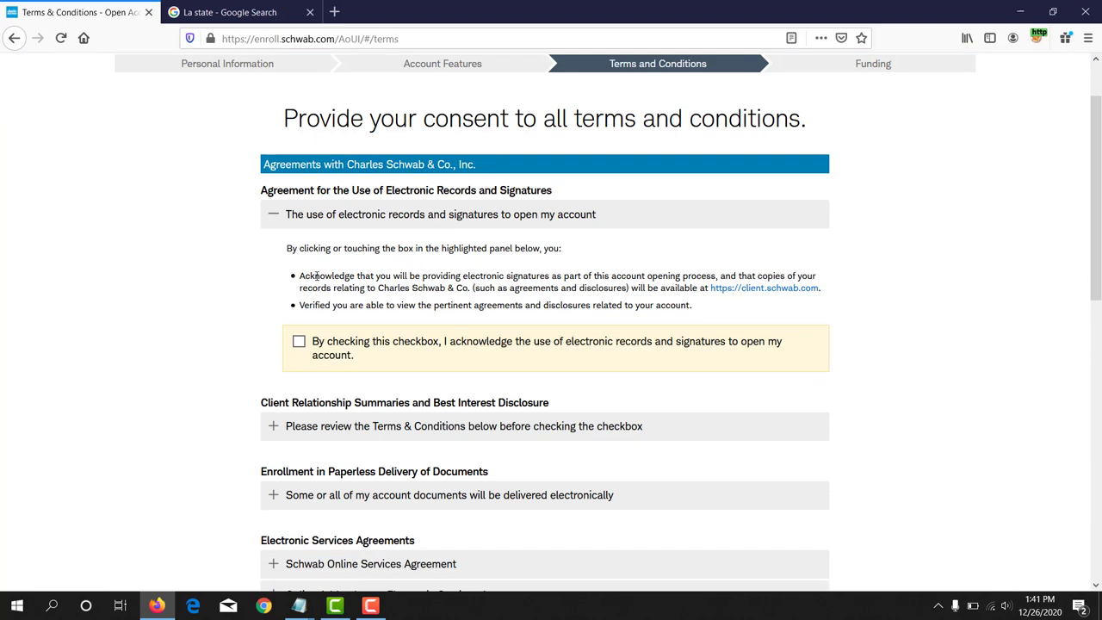
pyautogui.click(298, 342)
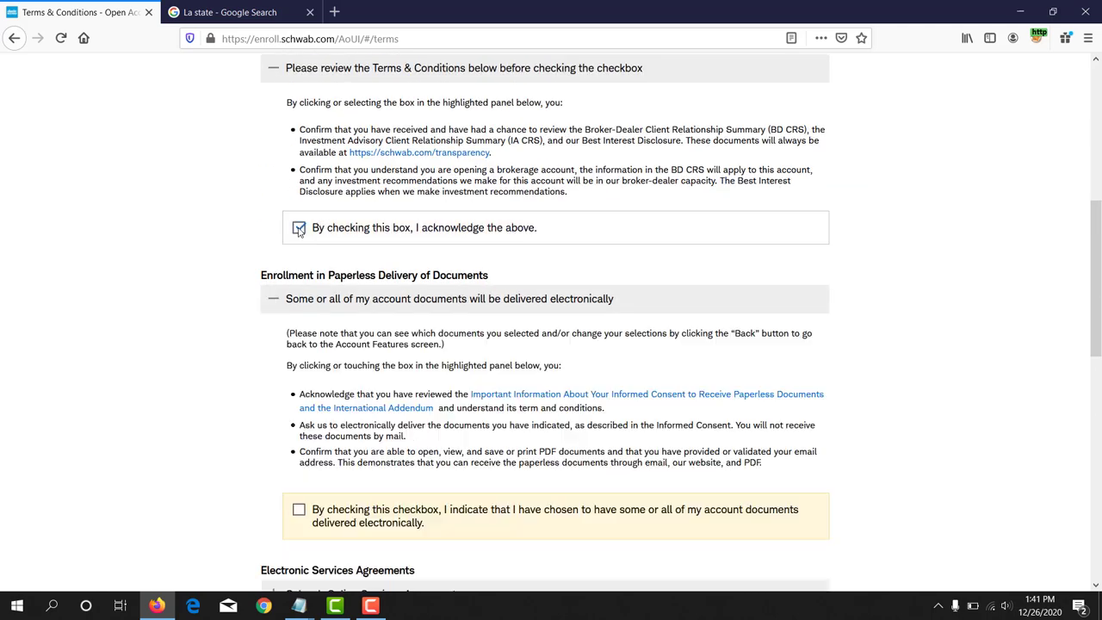
pyautogui.click(299, 228)
pyautogui.click(299, 280)
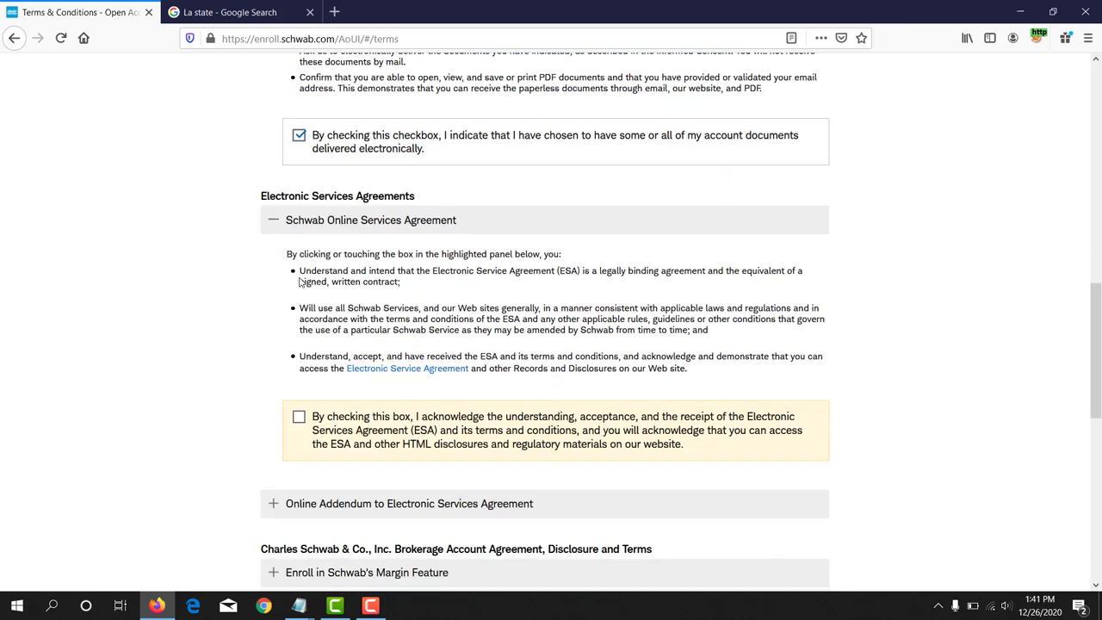
pyautogui.click(300, 278)
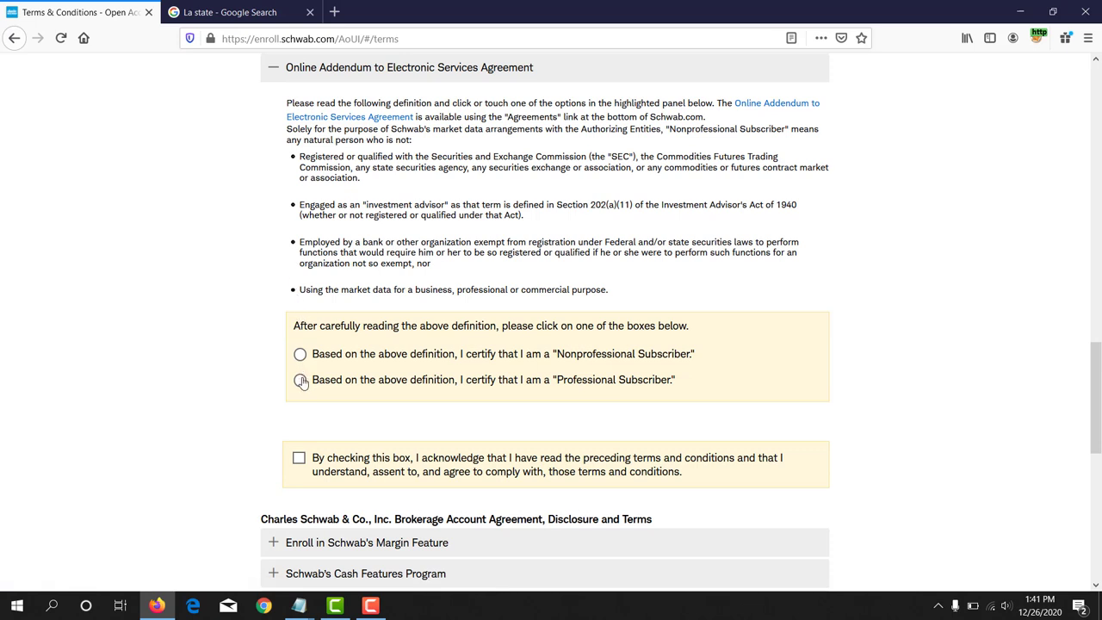
pyautogui.click(299, 354)
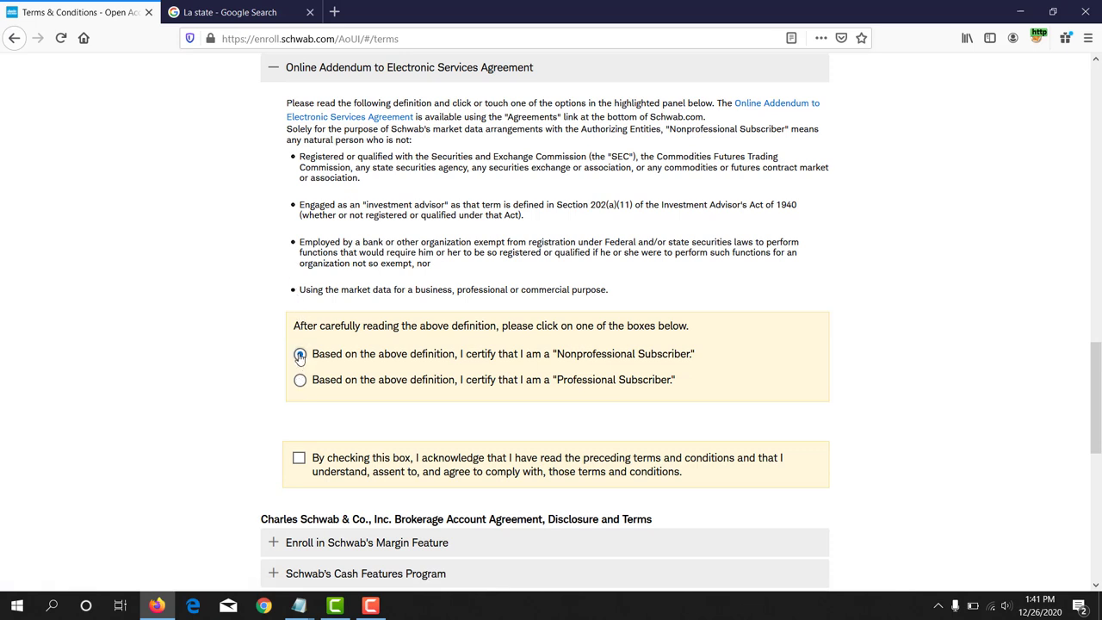
pyautogui.click(299, 459)
pyautogui.click(297, 279)
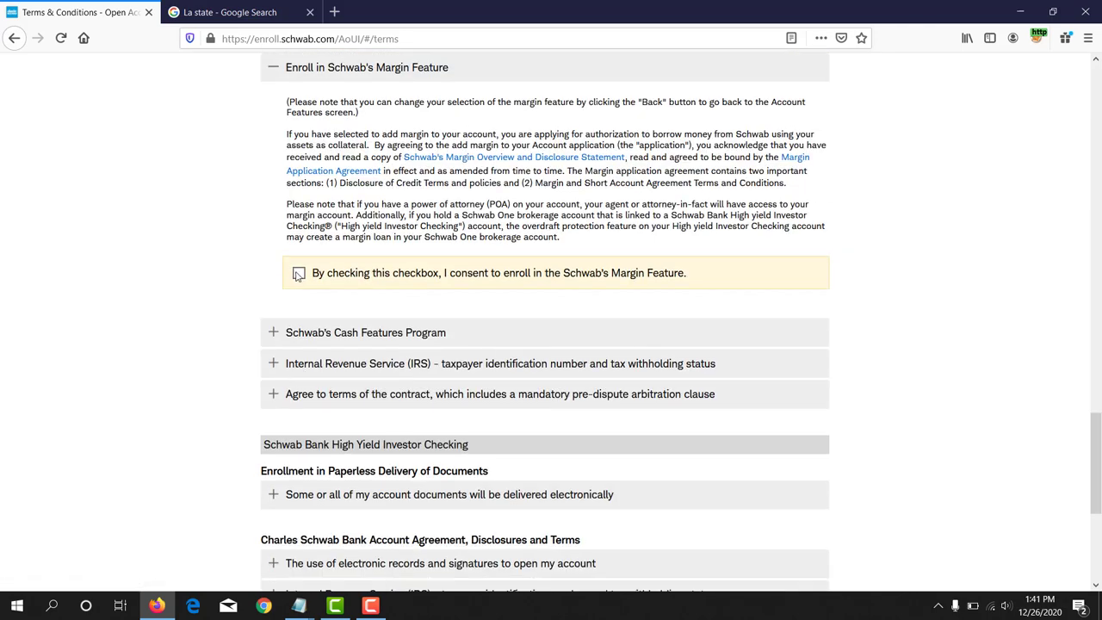
pyautogui.scroll(-3, 295, 276)
pyautogui.click(299, 297)
# Step: Answer Yes to the tax questions, sign the brokerage and bank agreements, and submit the application
pyautogui.click(300, 443)
pyautogui.scroll(-7, 331, 465)
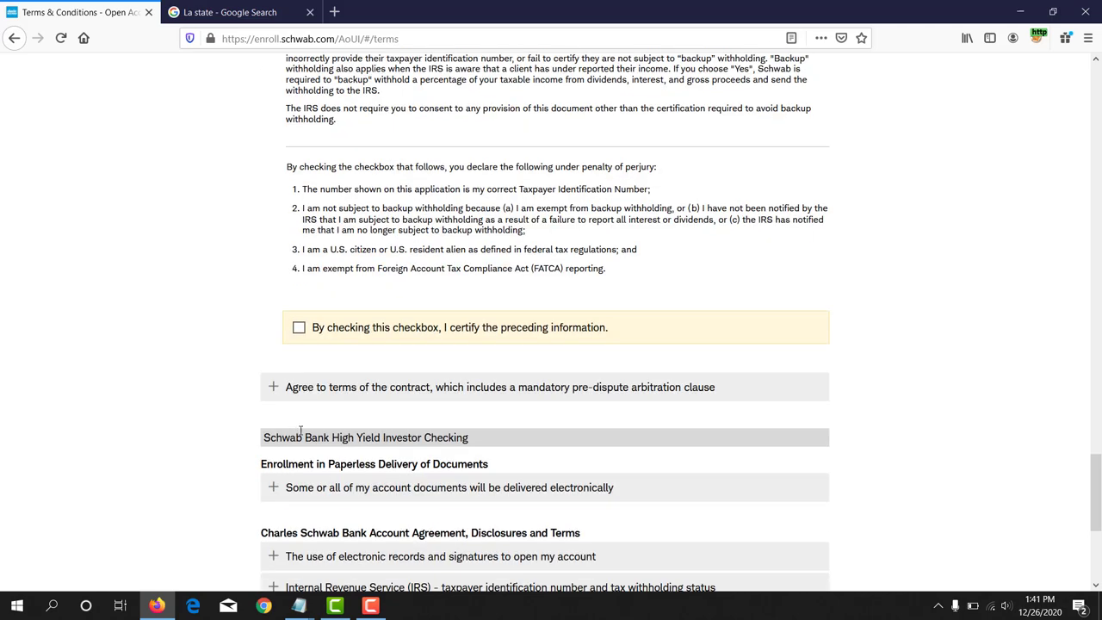
pyautogui.click(299, 328)
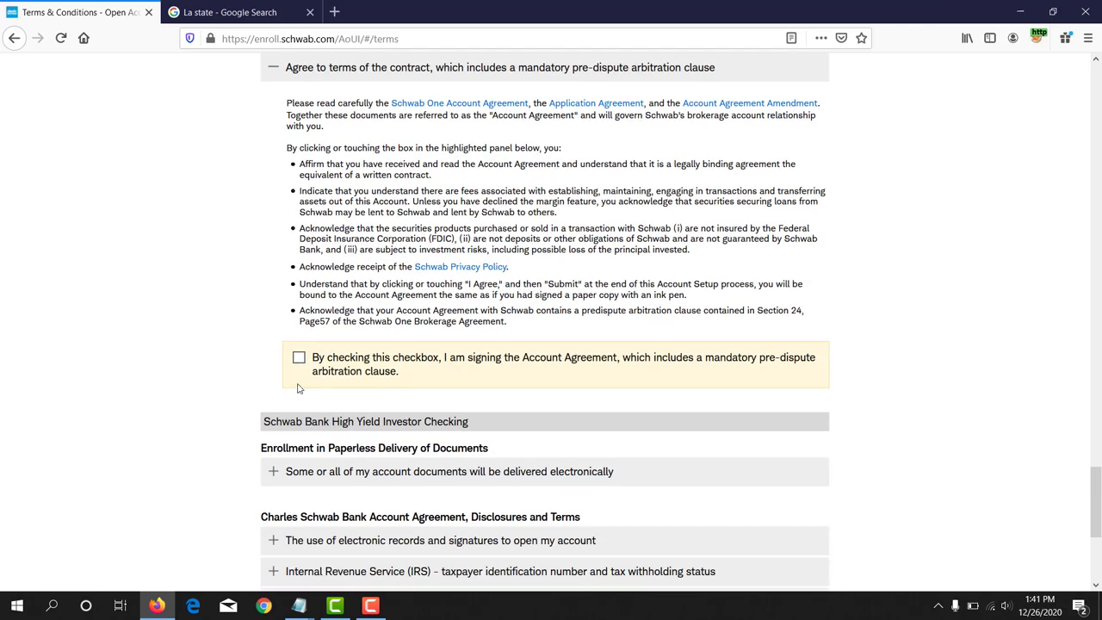
pyautogui.click(298, 358)
pyautogui.click(300, 301)
pyautogui.click(299, 205)
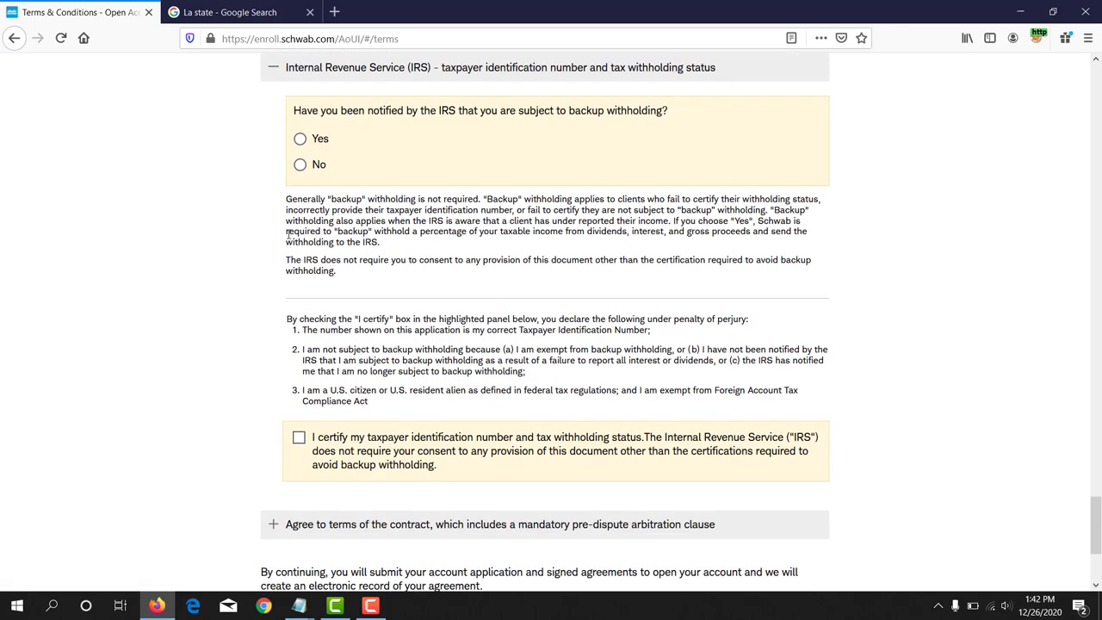
pyautogui.click(311, 143)
pyautogui.click(299, 437)
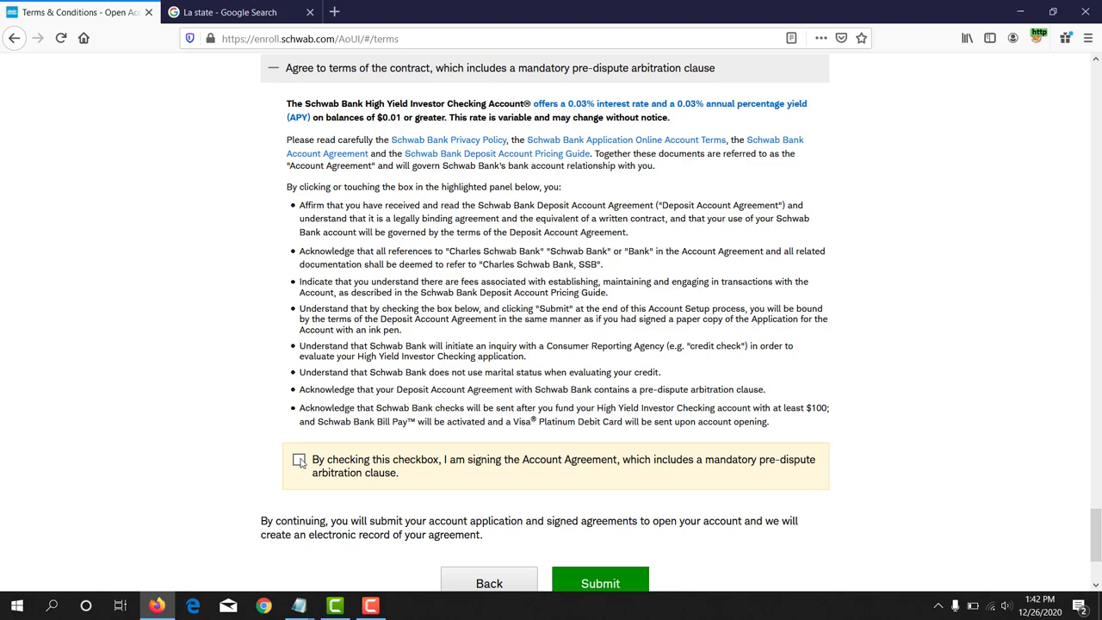
pyautogui.click(300, 462)
pyautogui.scroll(-1, 312, 439)
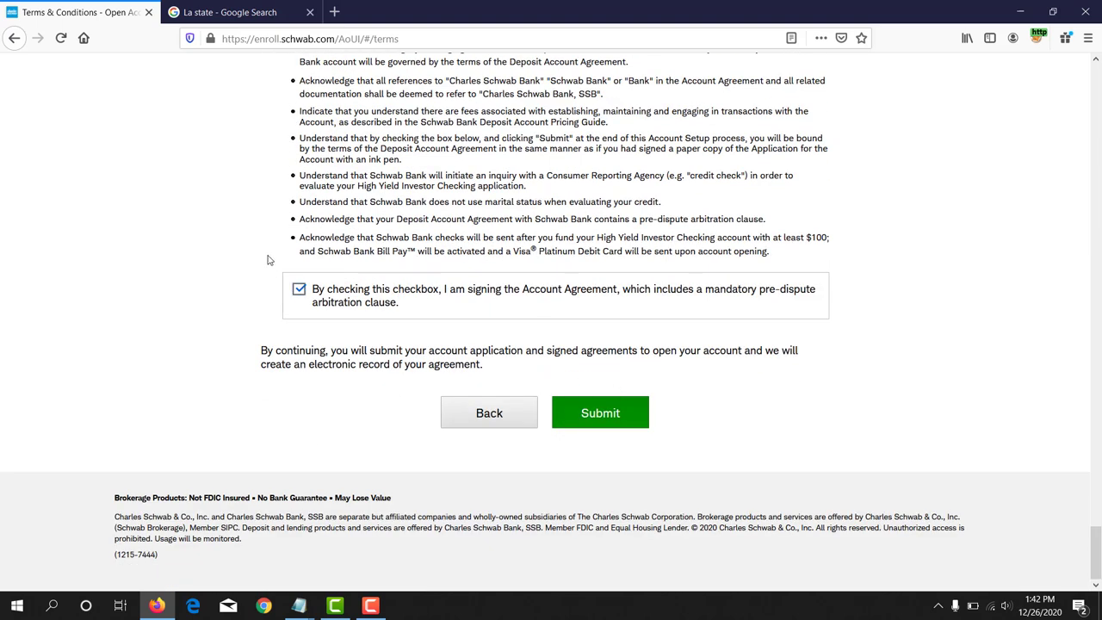
pyautogui.click(625, 420)
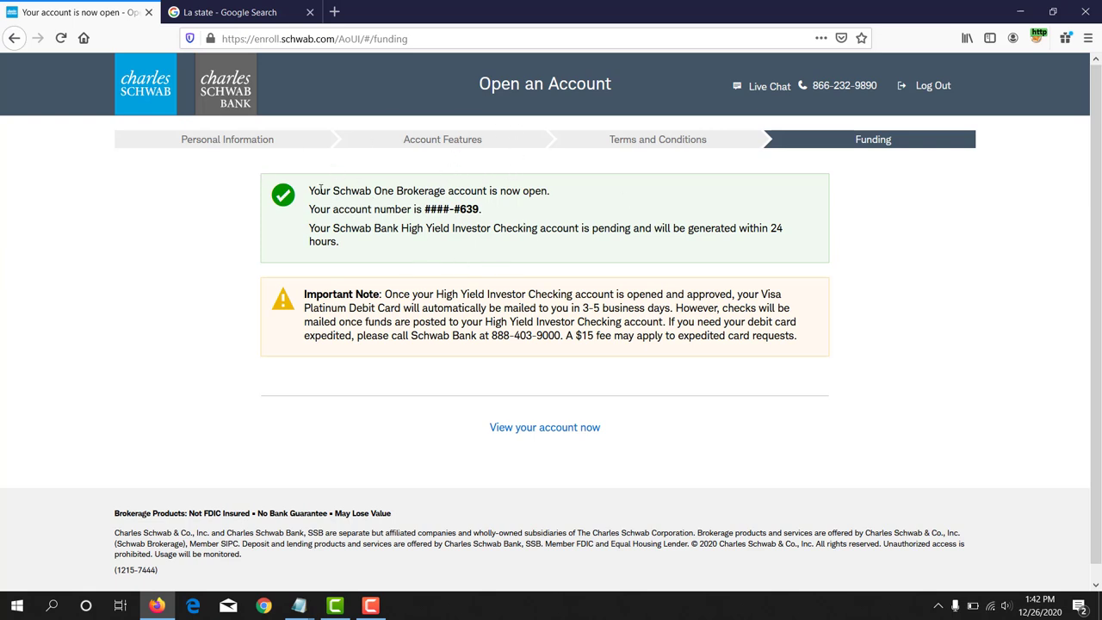
# Step: Highlight the account-opened confirmation line and the end of the new account number
pyautogui.moveTo(306, 193); pyautogui.dragTo(549, 195)
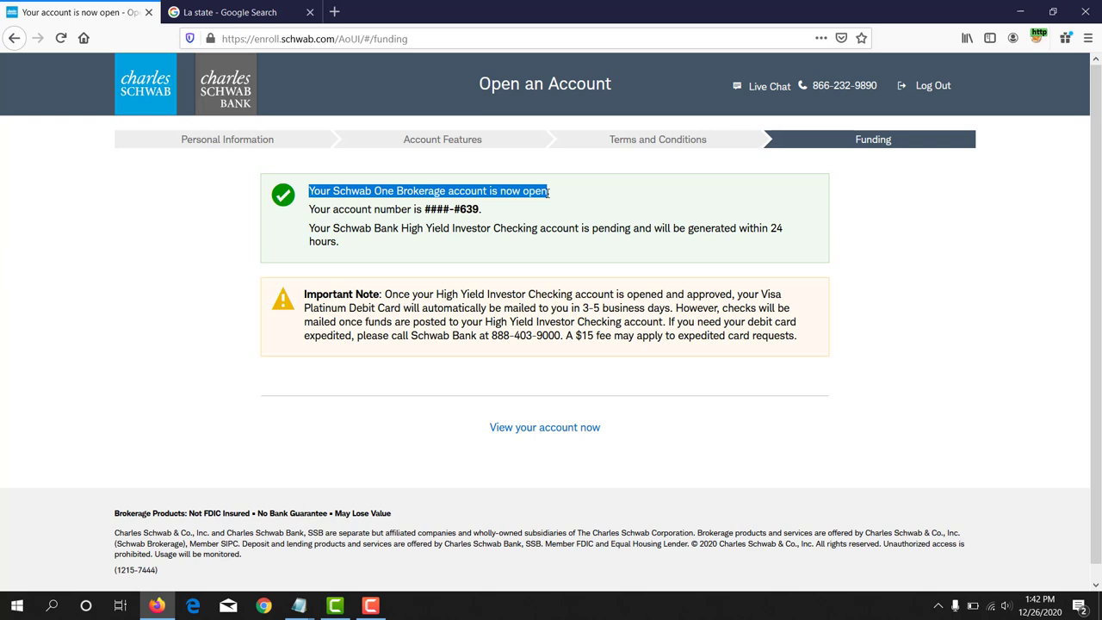
pyautogui.click(414, 207)
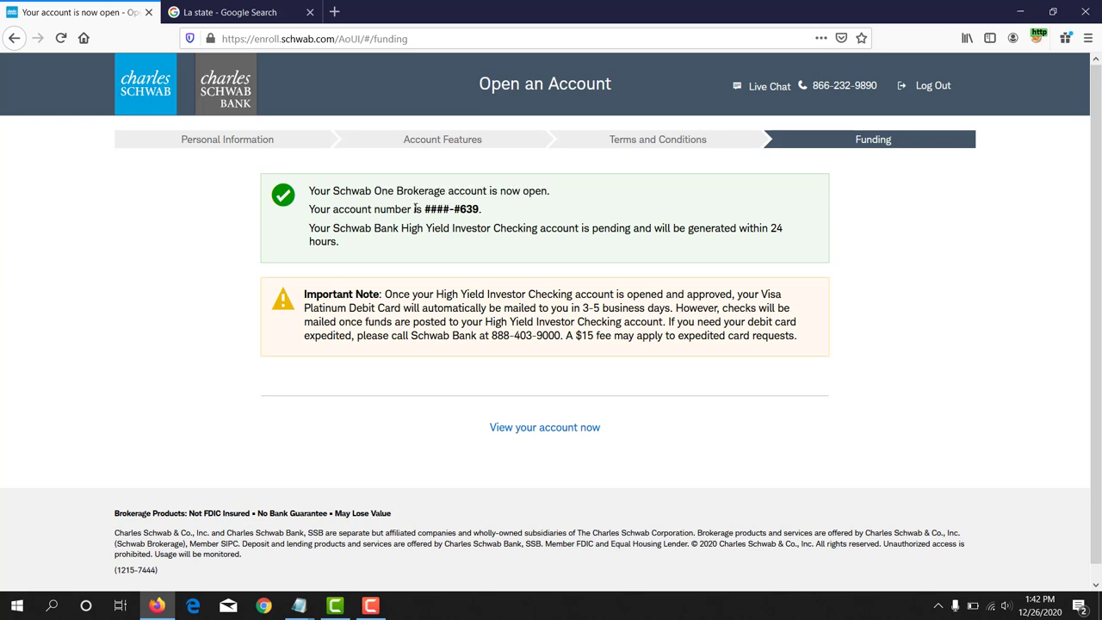
pyautogui.moveTo(445, 209); pyautogui.dragTo(482, 209)
# Step: Log in to the new account with the saved credentials and request the access code by email
pyautogui.click(580, 431)
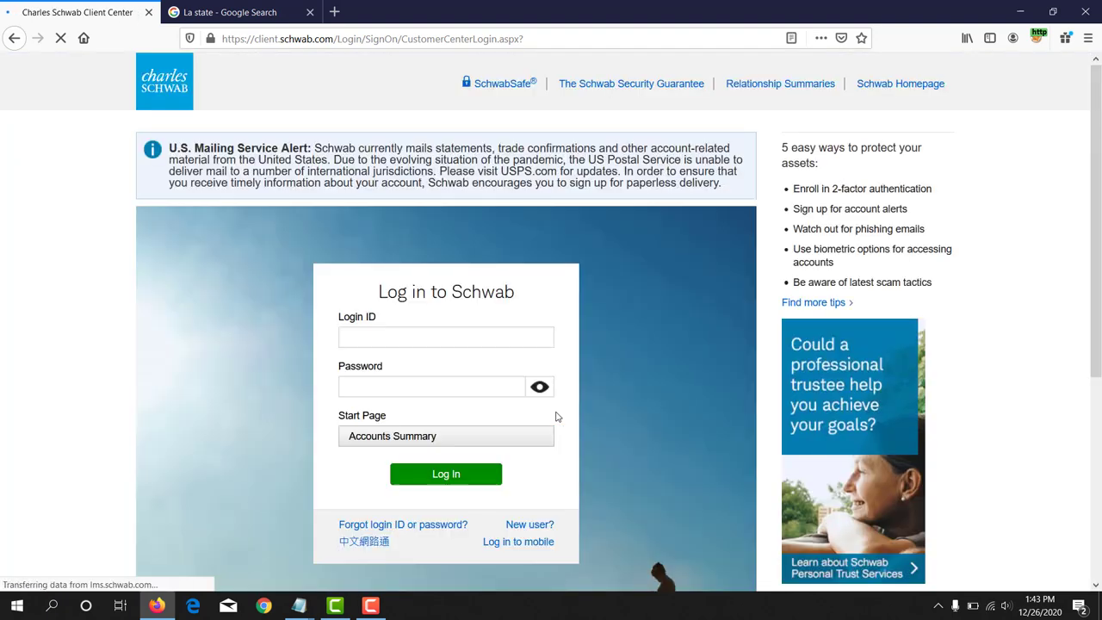
pyautogui.click(376, 337)
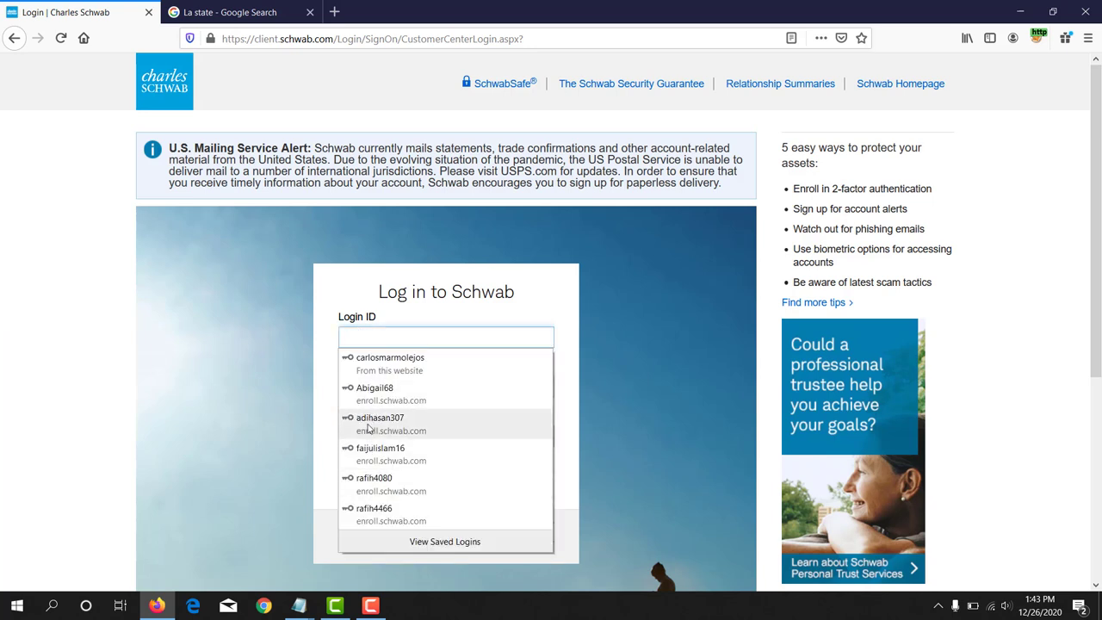
pyautogui.click(369, 422)
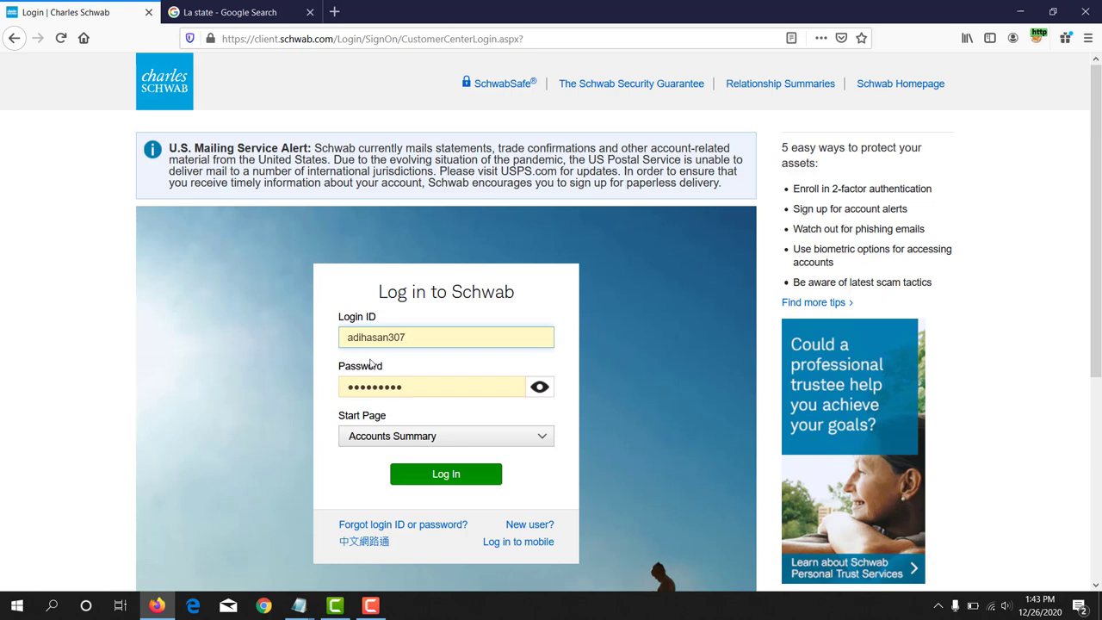
pyautogui.click(454, 481)
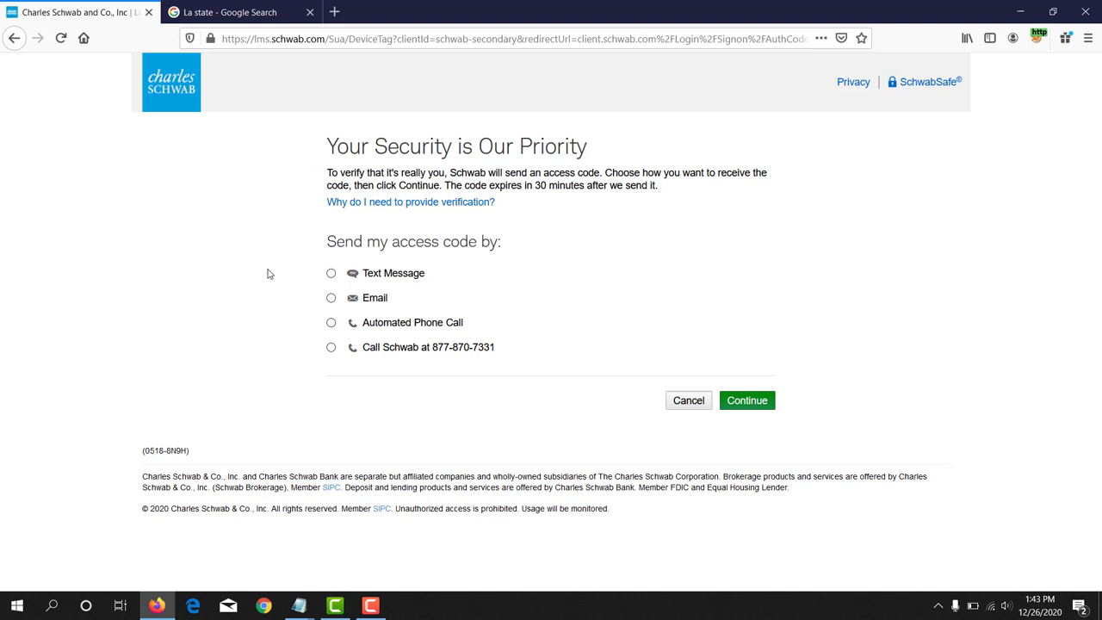
pyautogui.click(331, 298)
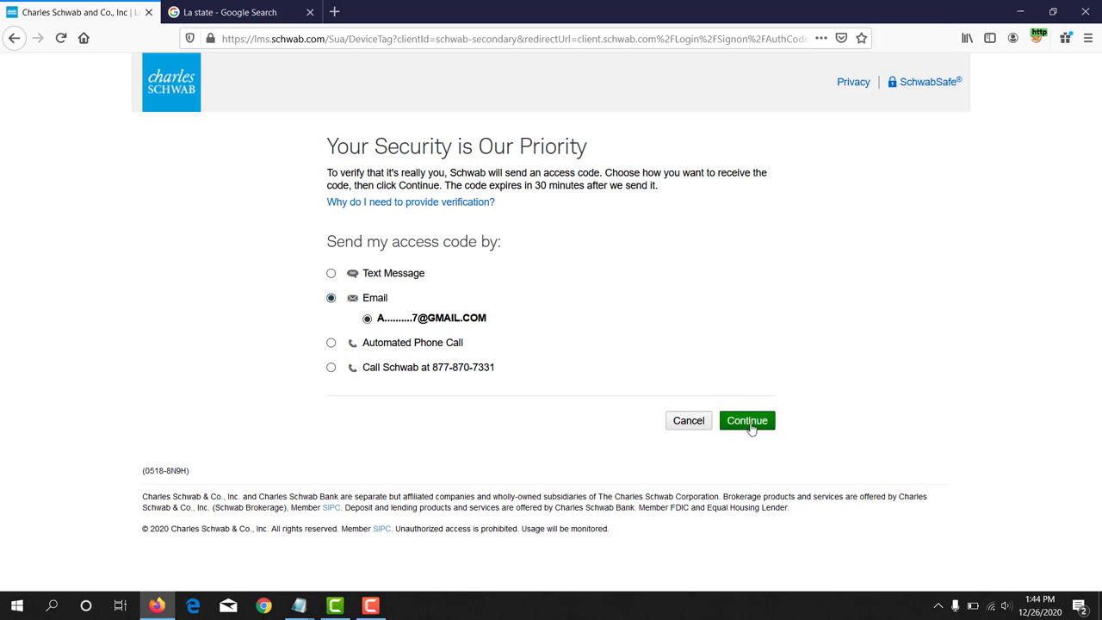
pyautogui.click(750, 421)
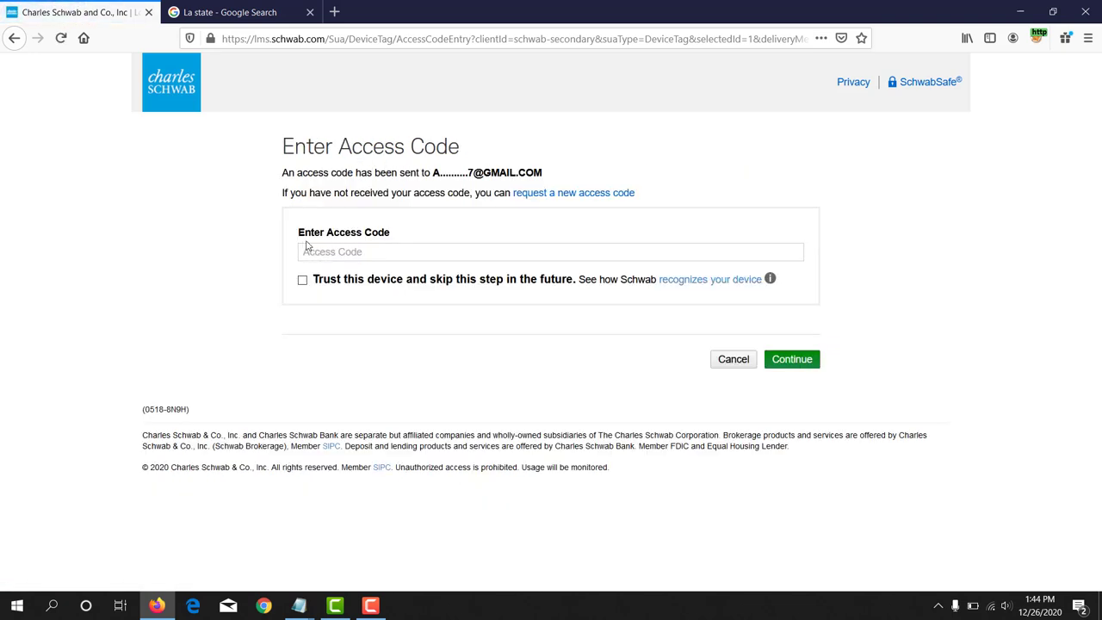
# Step: Go to gmail.com in a new tab, start signing in, and close the leftover welcome tab
pyautogui.click(335, 11)
pyautogui.write('gmail.c')
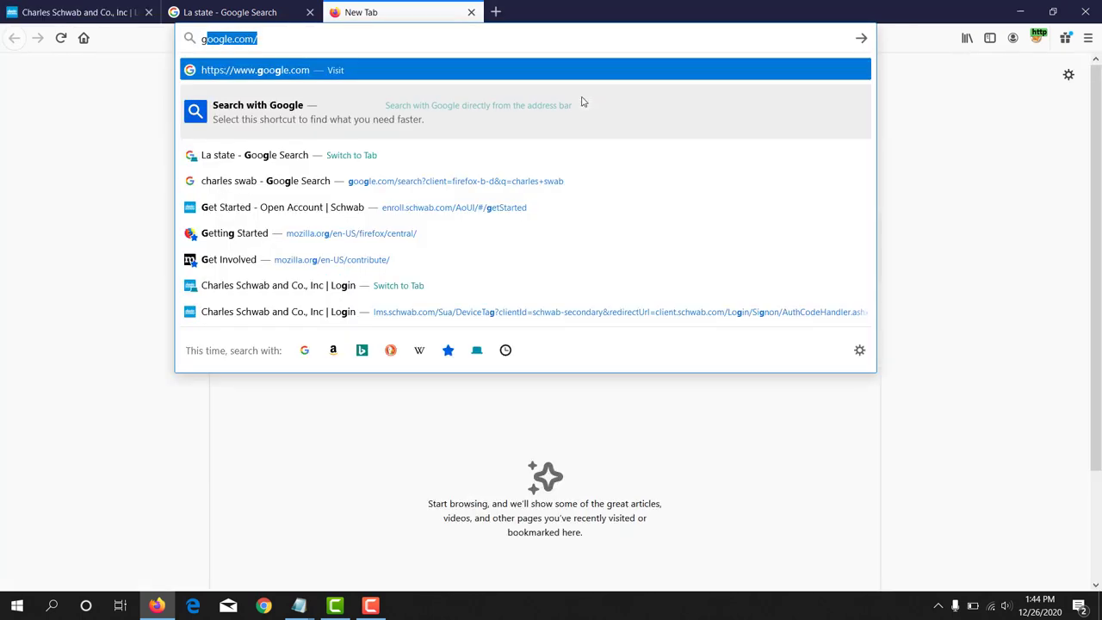
pyautogui.write('om')
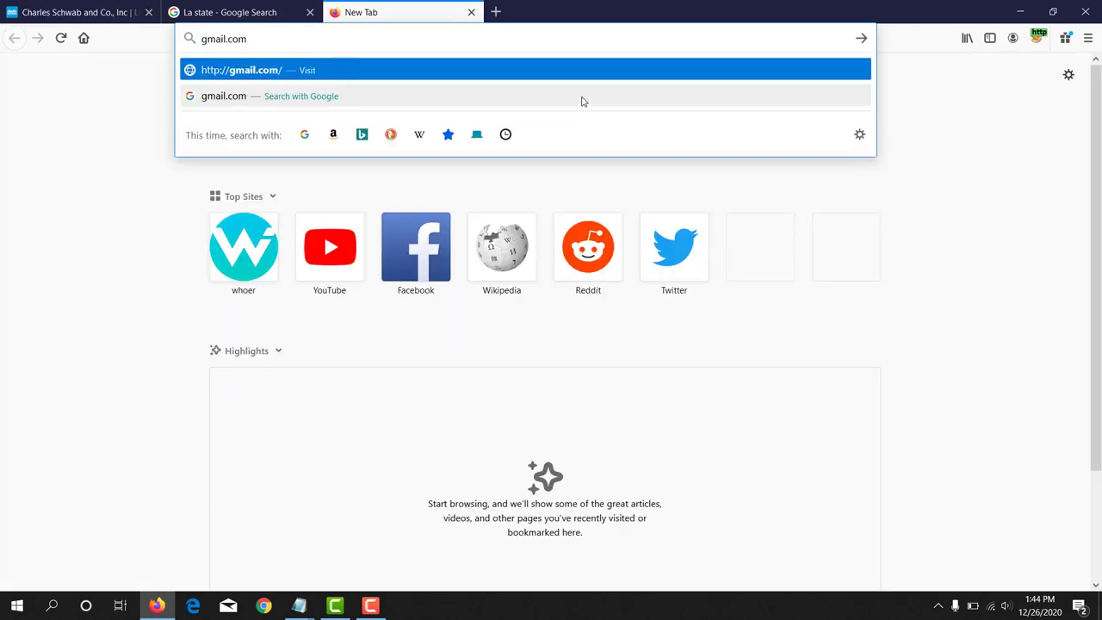
pyautogui.press('Return')
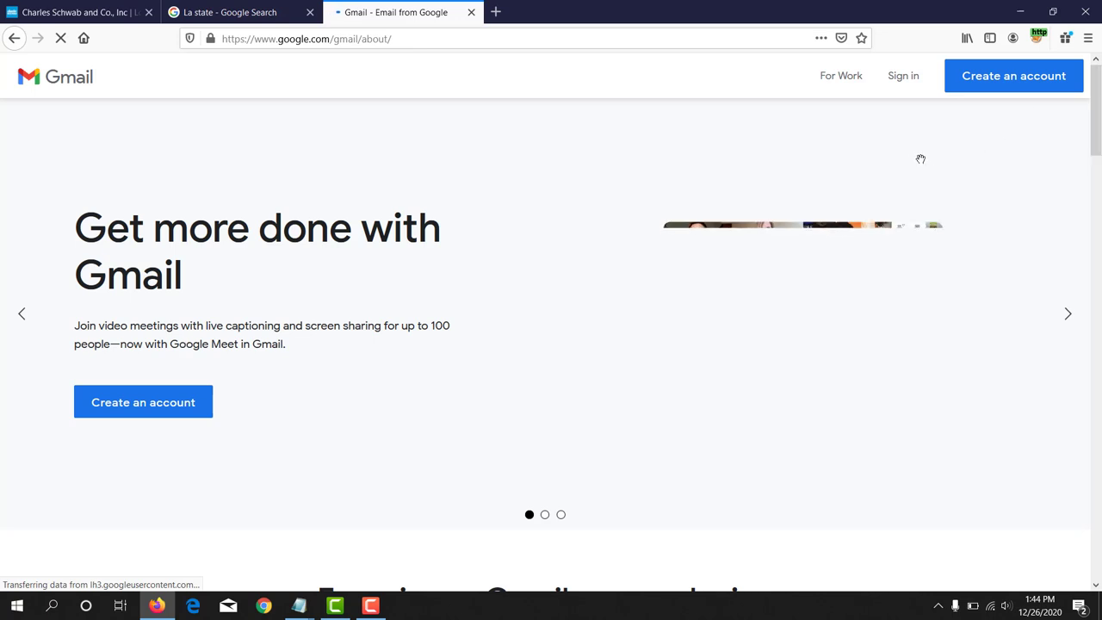
pyautogui.click(901, 77)
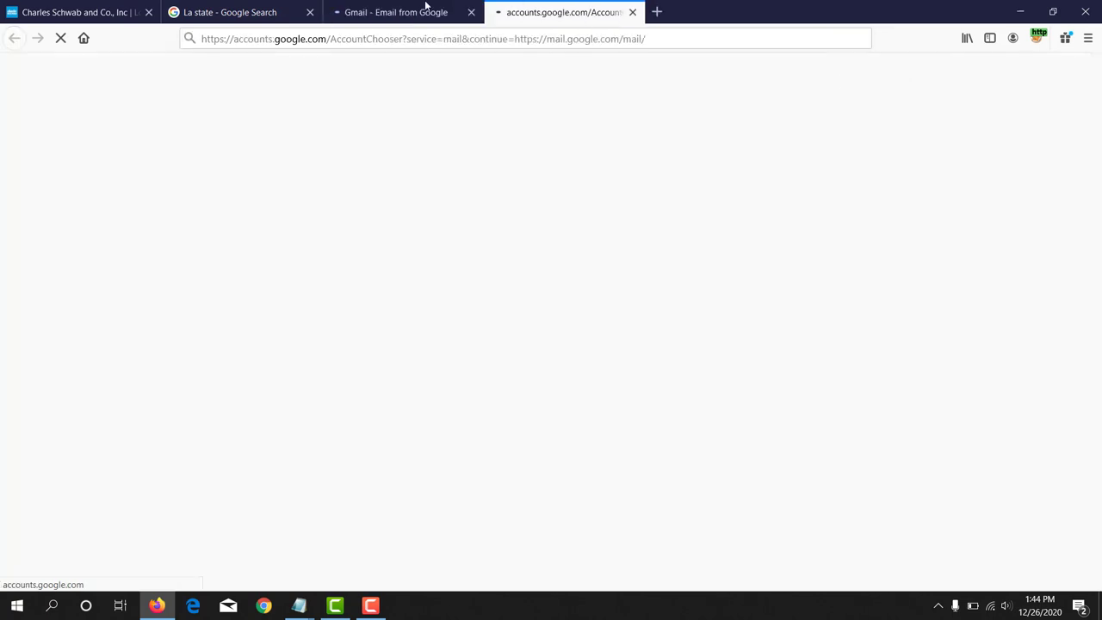
pyautogui.click(471, 13)
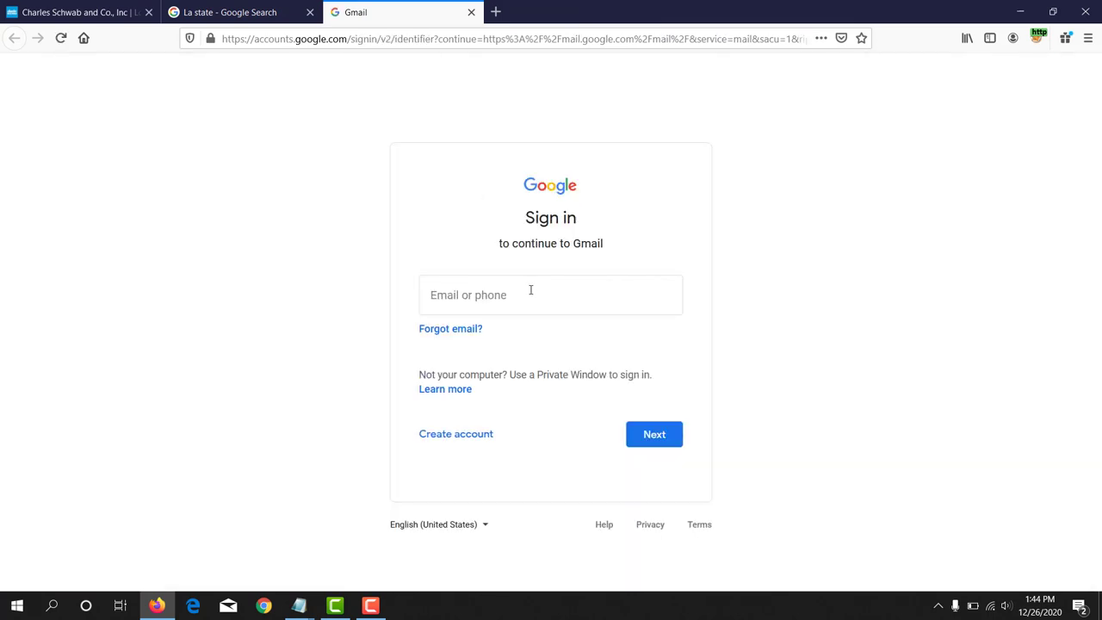
# Step: Sign in with the saved Google email and password, skipping the setup suggestions
pyautogui.click(533, 289)
pyautogui.click(517, 319)
pyautogui.click(205, 398)
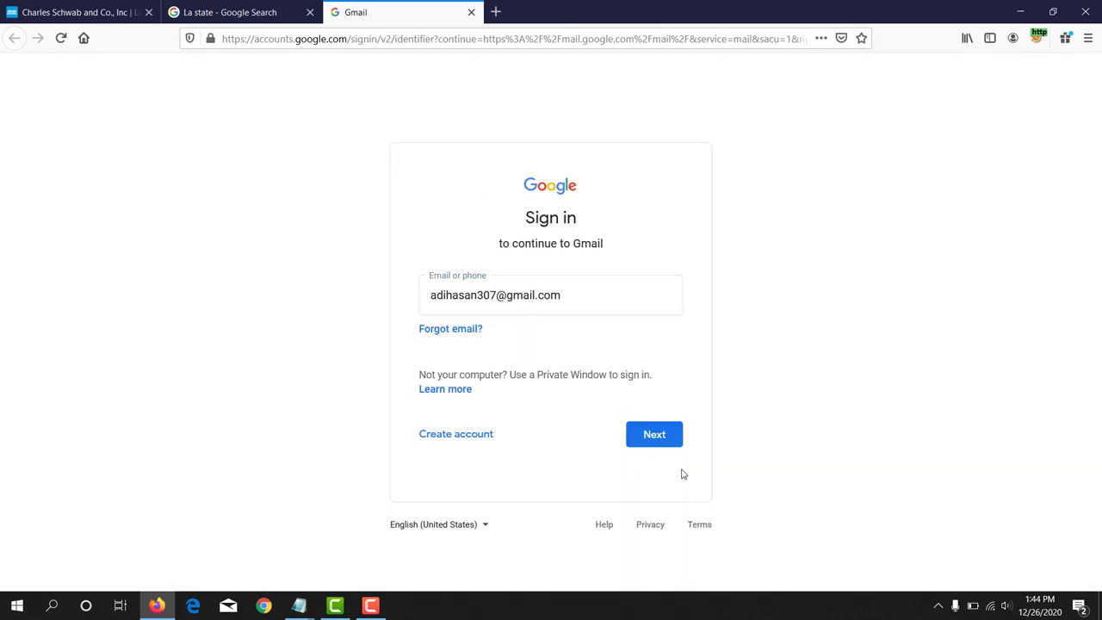
pyautogui.click(660, 440)
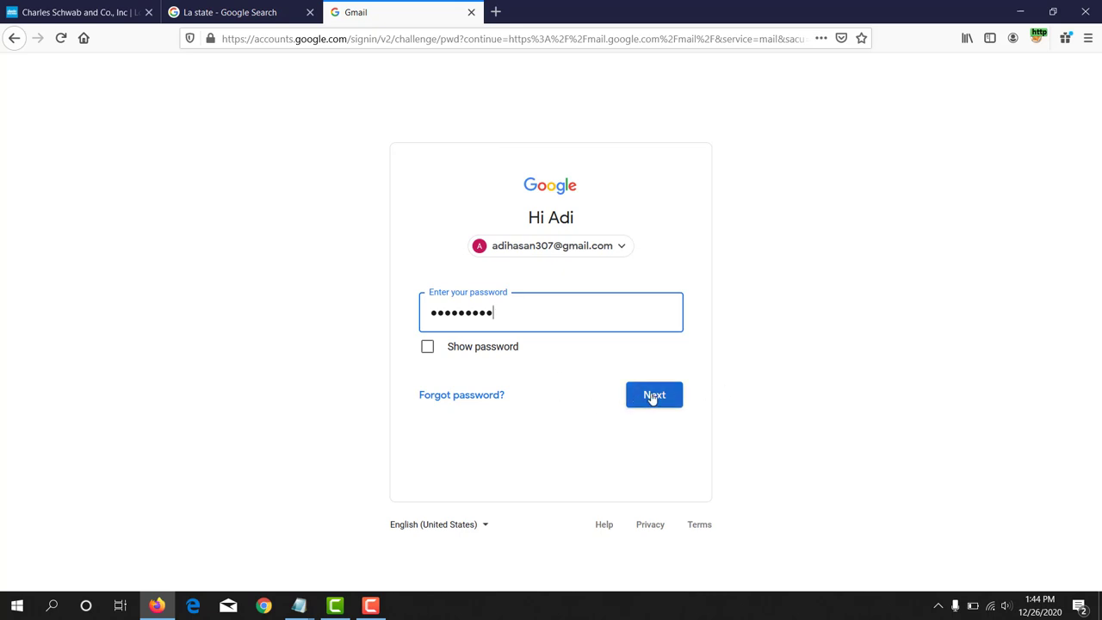
pyautogui.click(650, 397)
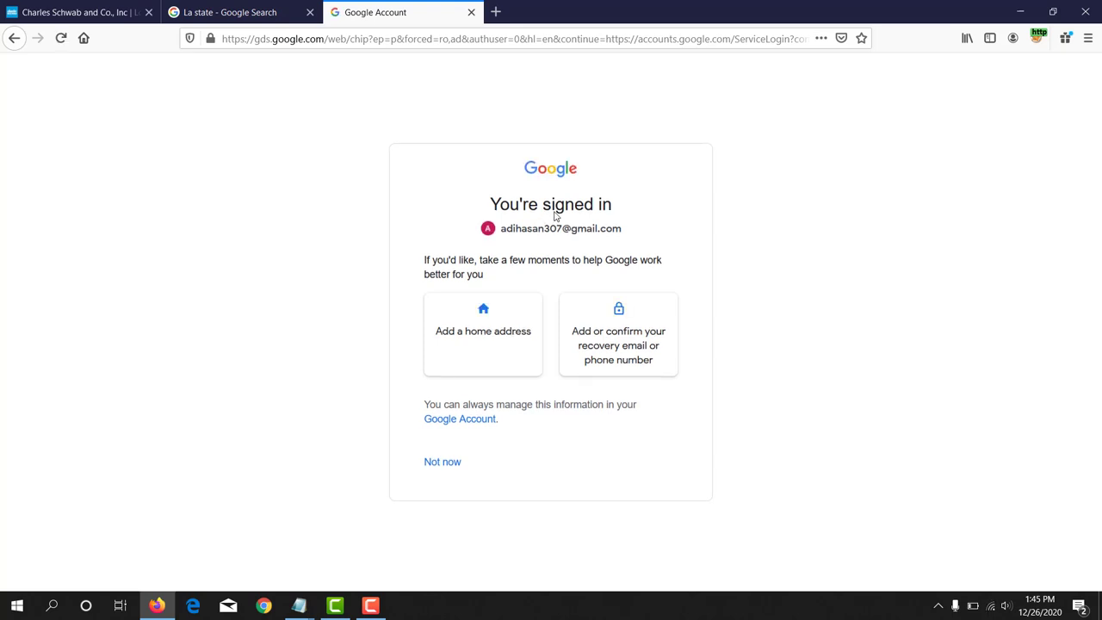
pyautogui.click(436, 469)
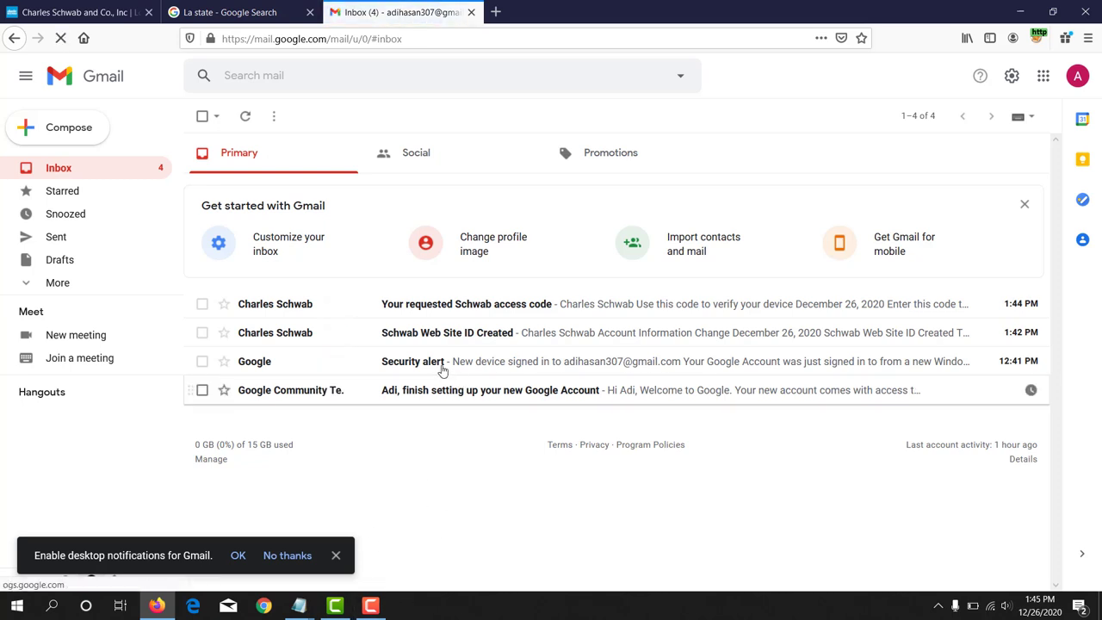
# Step: Copy the code from the Schwab access code email and return to Schwab's access code field
pyautogui.click(513, 308)
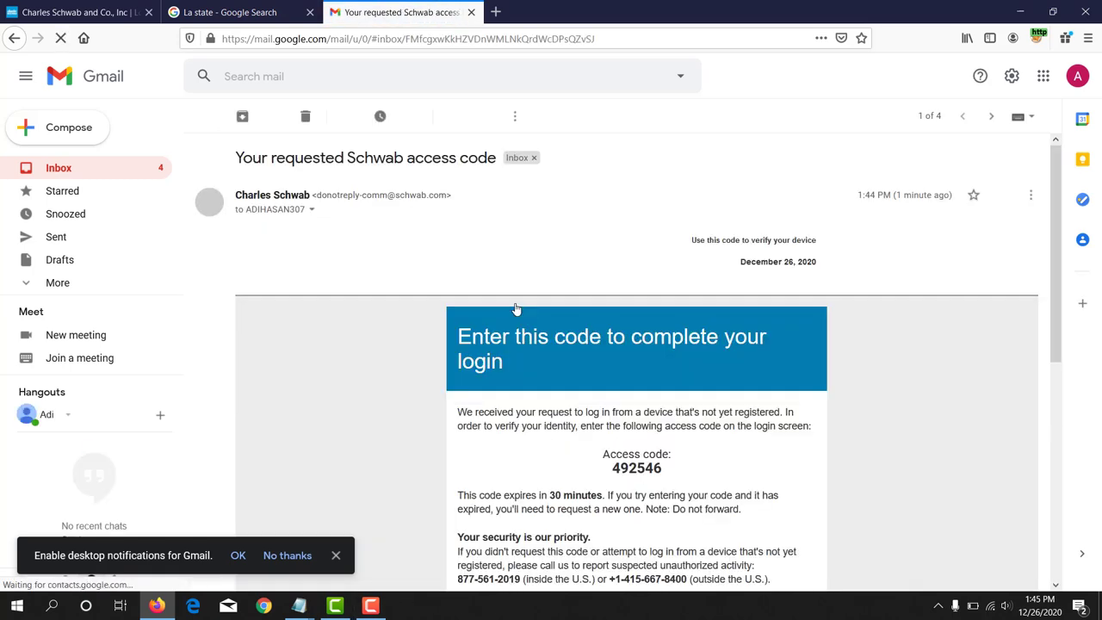
pyautogui.scroll(-3, 631, 303)
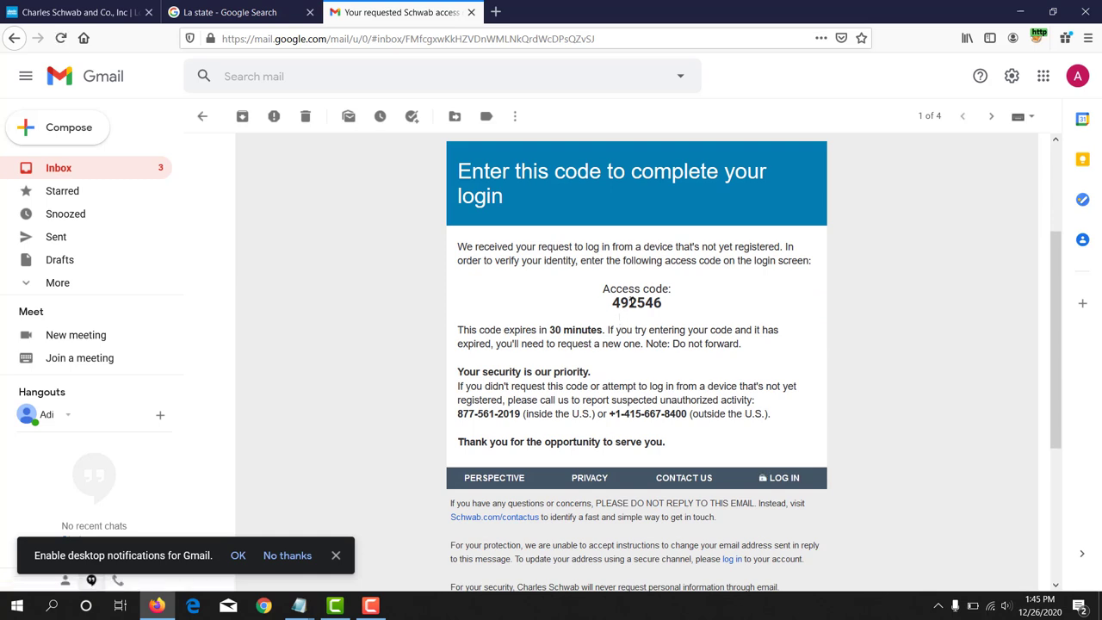
pyautogui.rightClick(631, 302)
pyautogui.click(631, 302)
pyautogui.doubleClick(631, 302)
pyautogui.rightClick(631, 302)
pyautogui.click(653, 311)
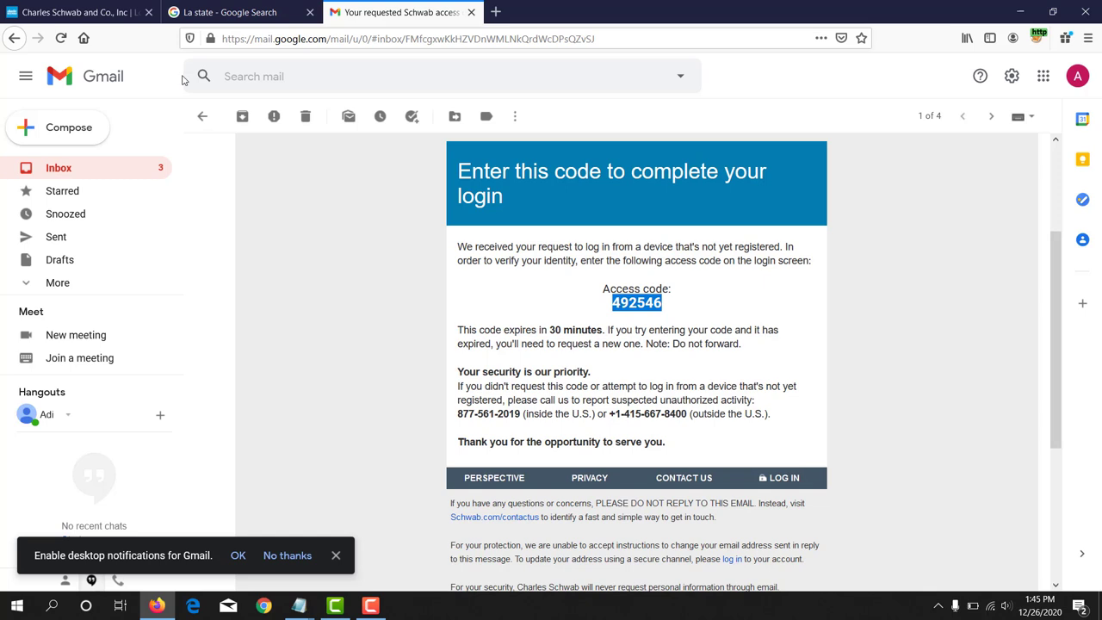
pyautogui.click(72, 11)
pyautogui.click(355, 250)
# Step: Paste the access code, trust this device, and continue through to the Accounts Summary
pyautogui.hotkey('ctrl', 'v')
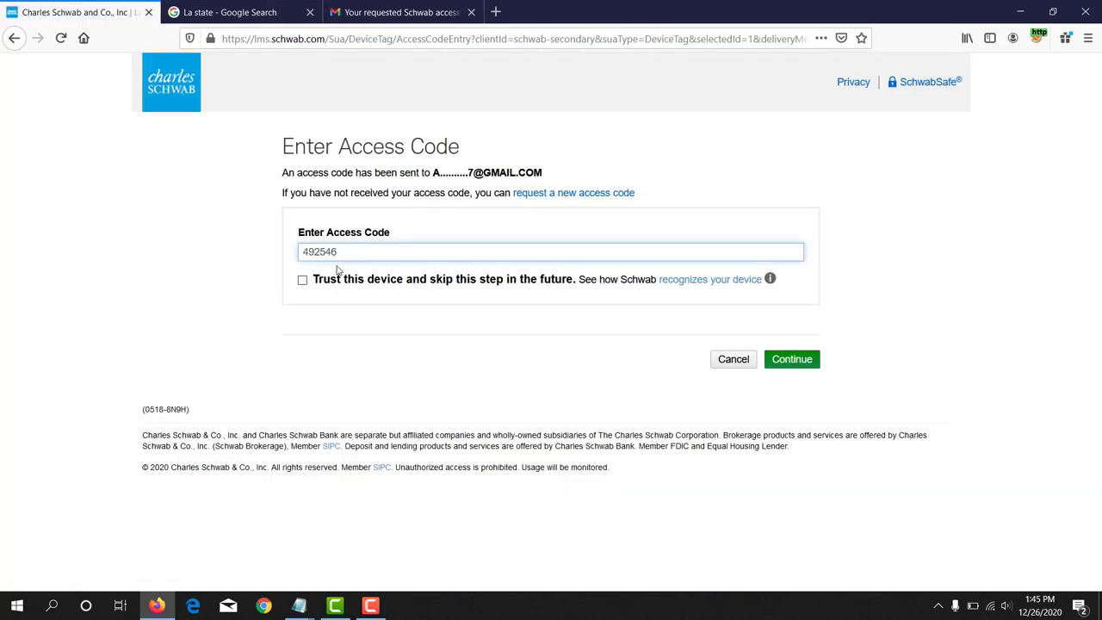
pyautogui.click(303, 281)
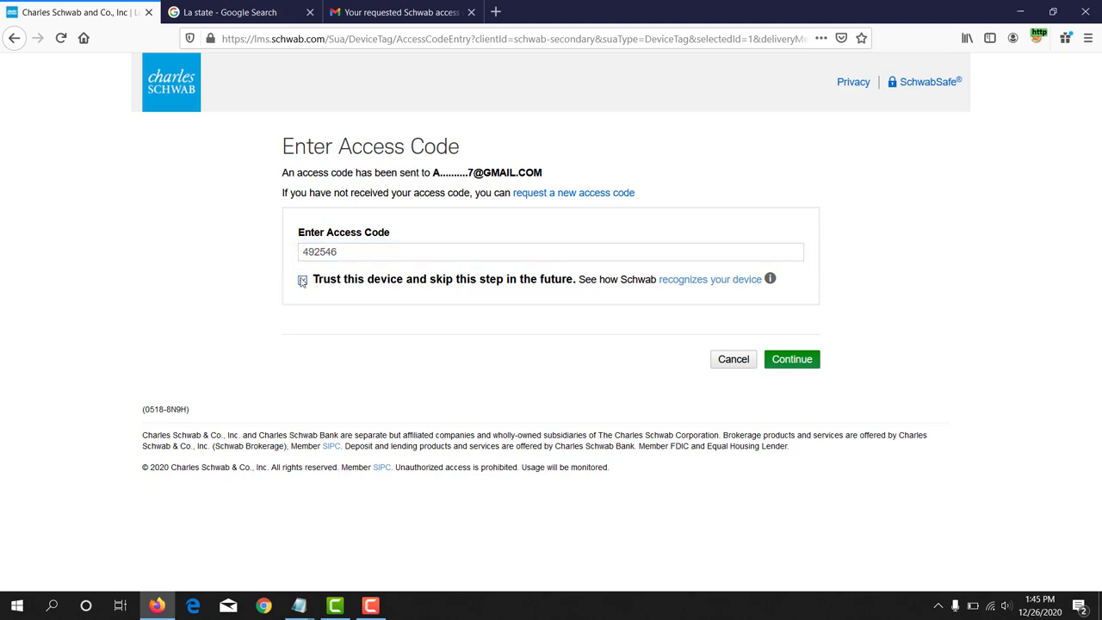
pyautogui.click(813, 364)
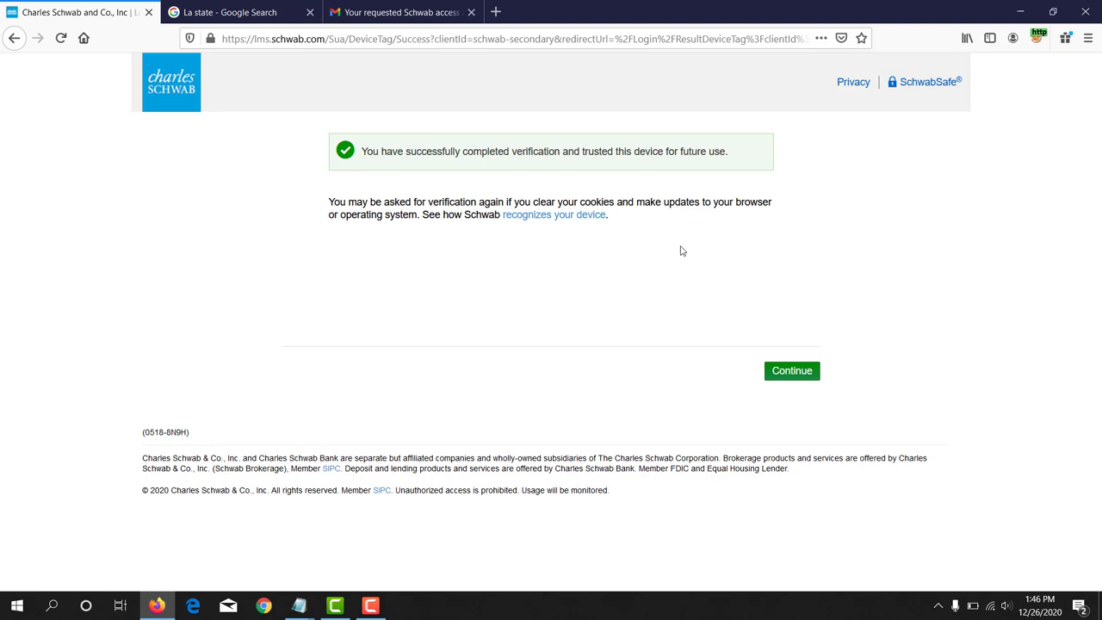
pyautogui.click(783, 372)
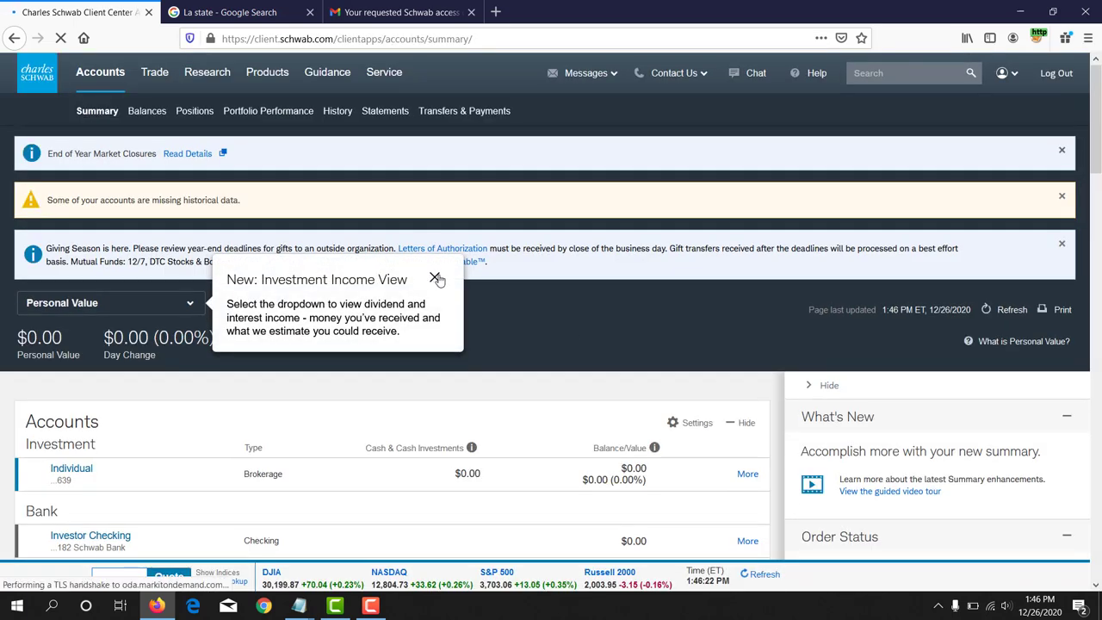
# Step: Close the 'New: Investment Income View' popup and review the account summary down to the footer and back
pyautogui.click(436, 279)
pyautogui.scroll(-3, 322, 293)
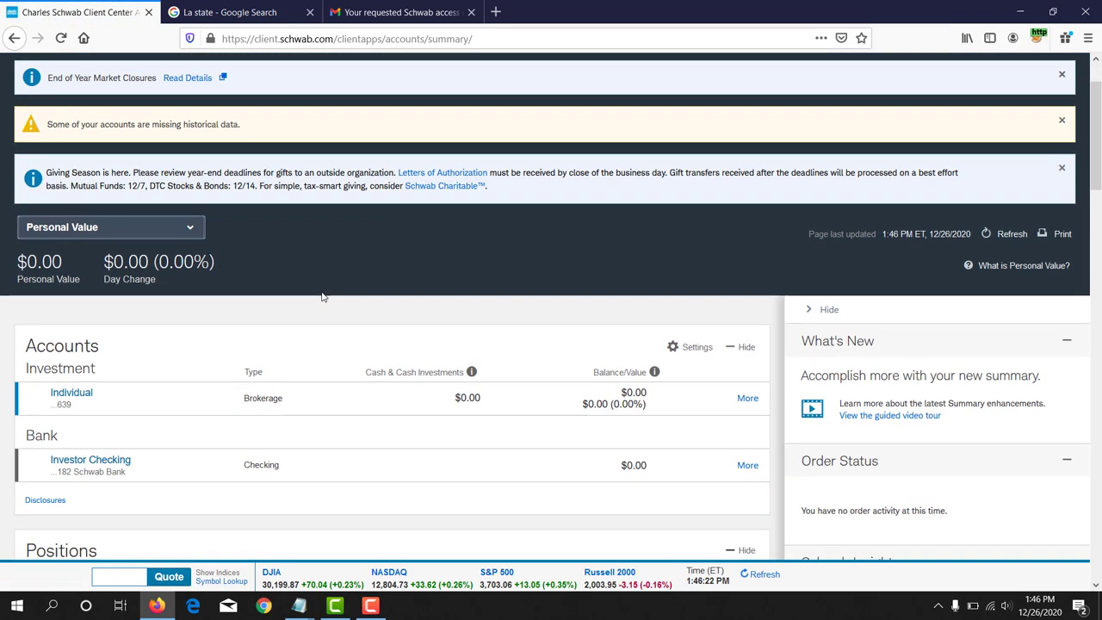
pyautogui.scroll(-6, 322, 296)
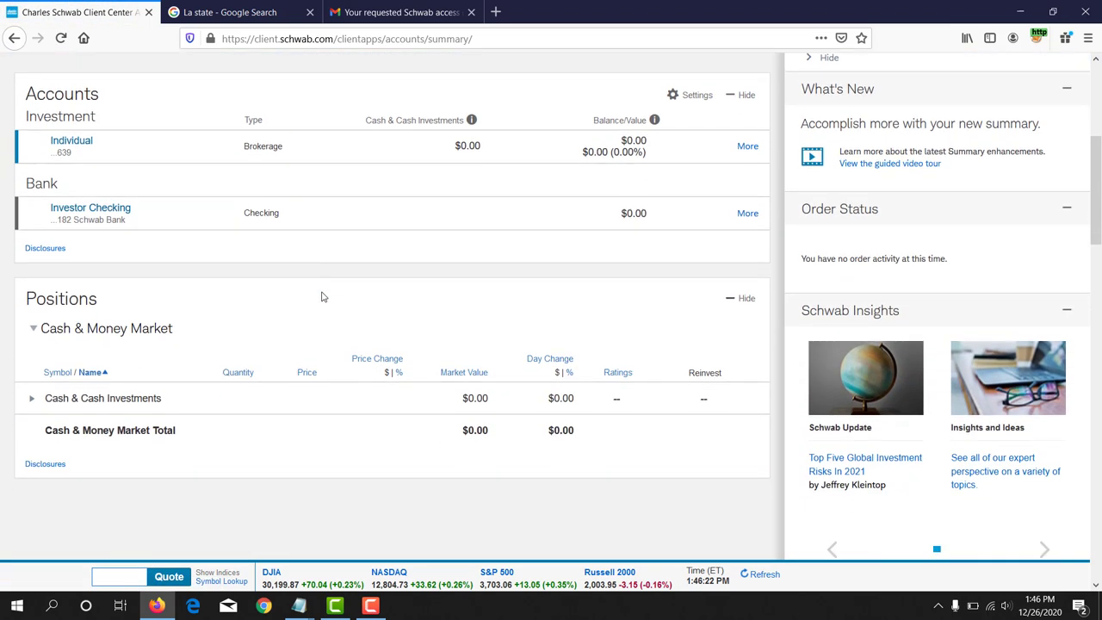
pyautogui.scroll(-5, 322, 297)
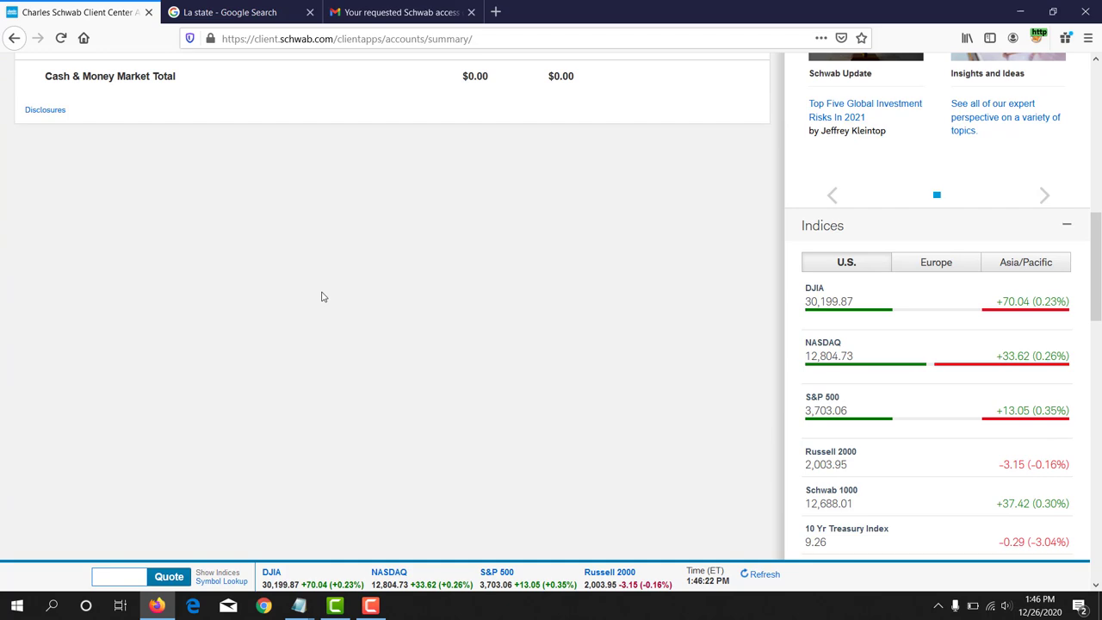
pyautogui.scroll(-8, 322, 296)
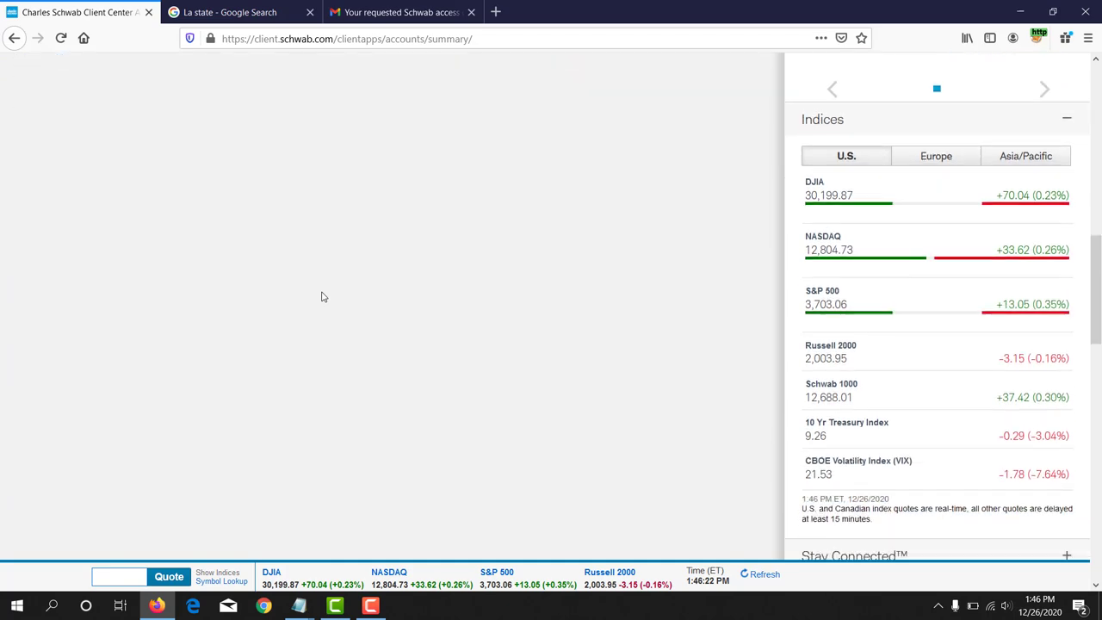
pyautogui.scroll(-10, 322, 296)
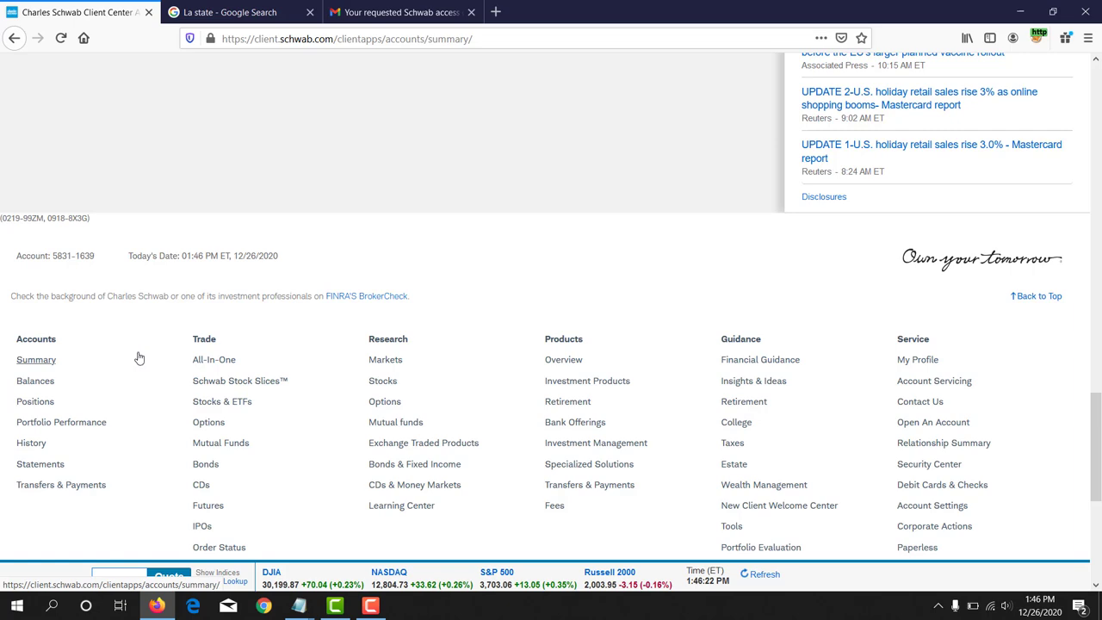
pyautogui.scroll(10, 141, 358)
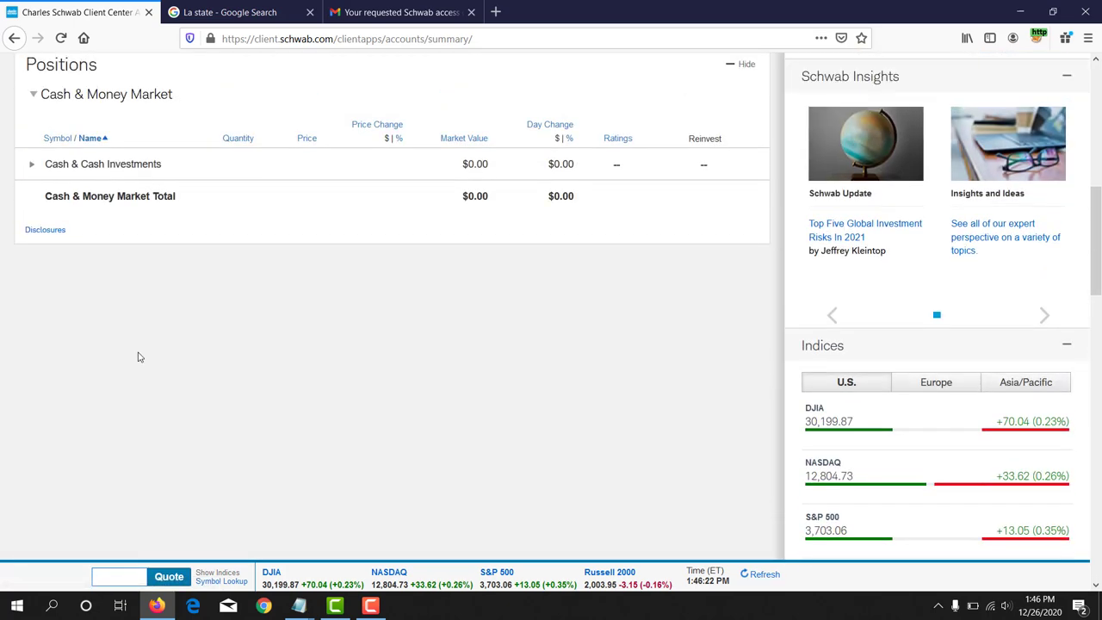
pyautogui.scroll(5, 140, 357)
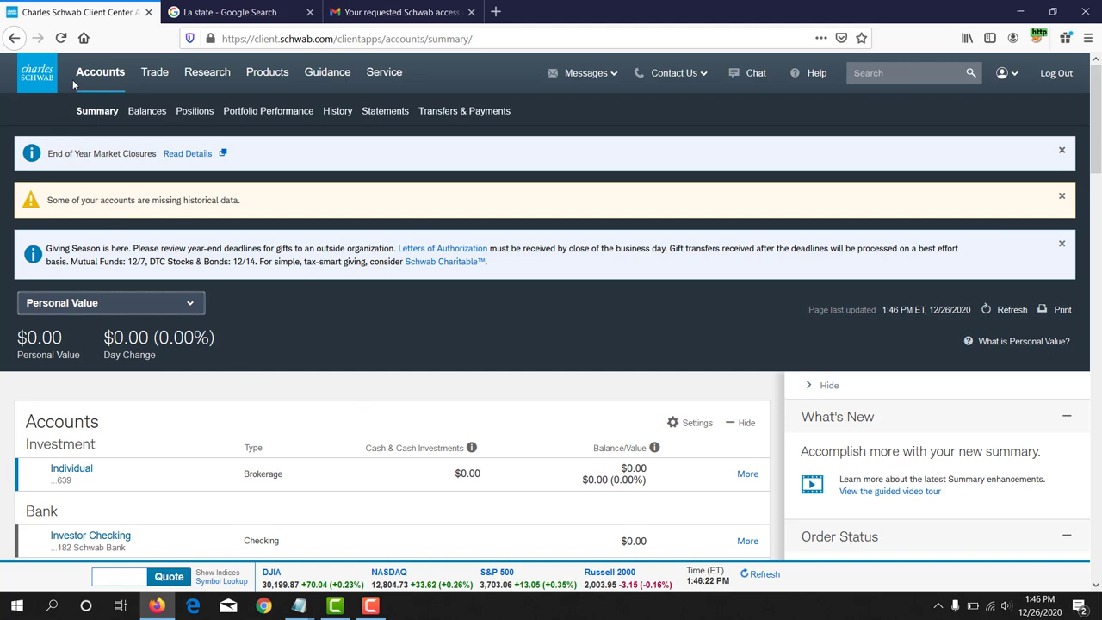
# Step: Go to Accounts > Transfers & Payments > Routing Numbers and scroll to the Direct Deposit table
pyautogui.moveTo(100, 74)
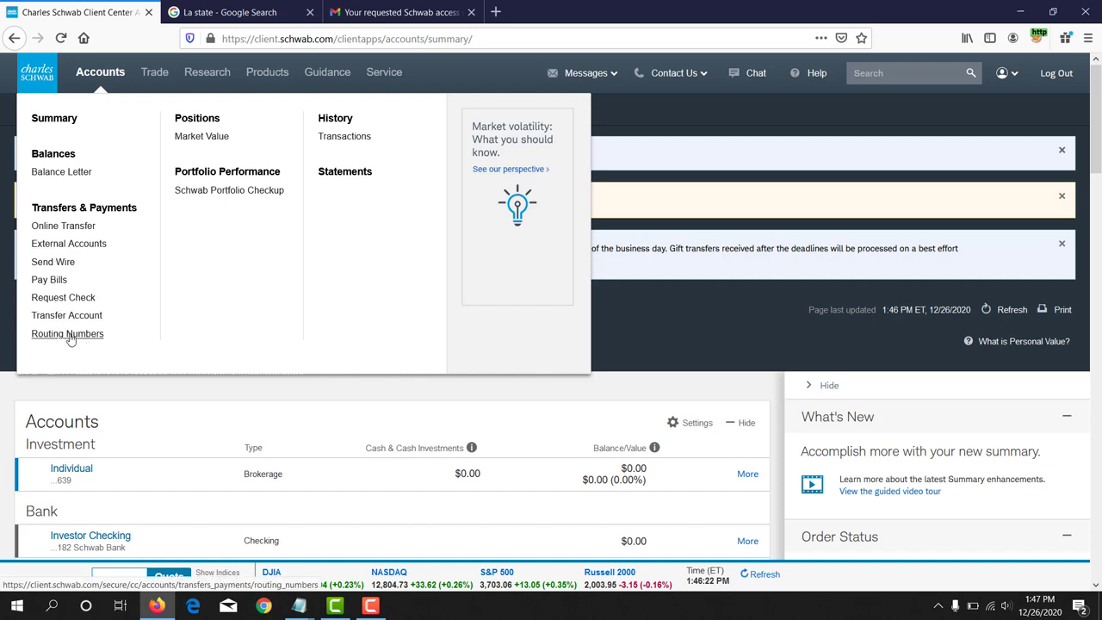
pyautogui.click(71, 335)
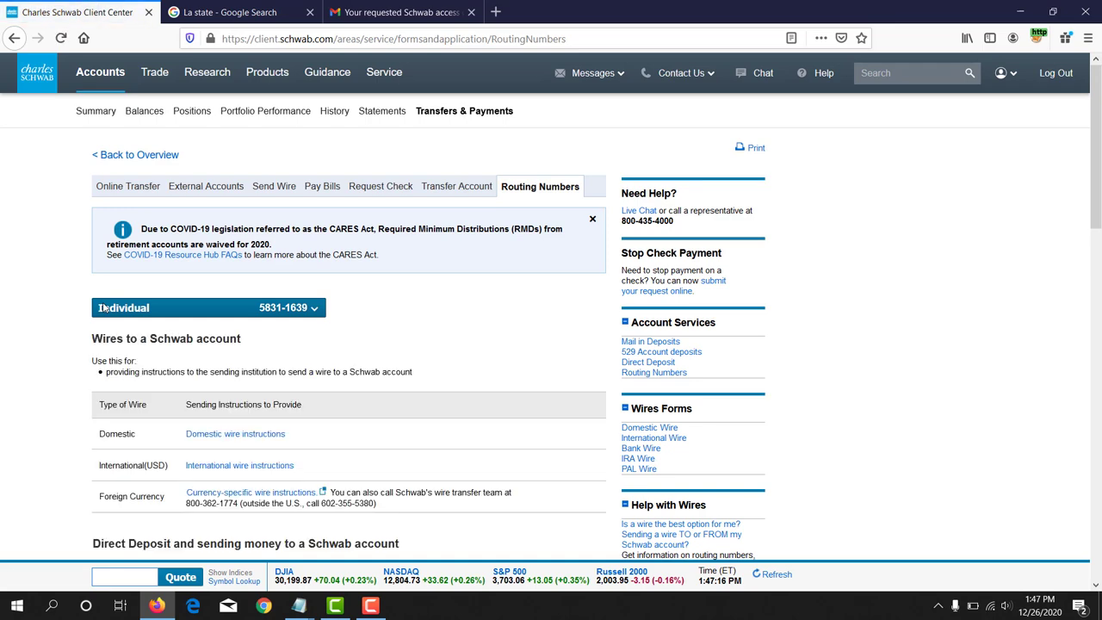
pyautogui.scroll(-5, 244, 360)
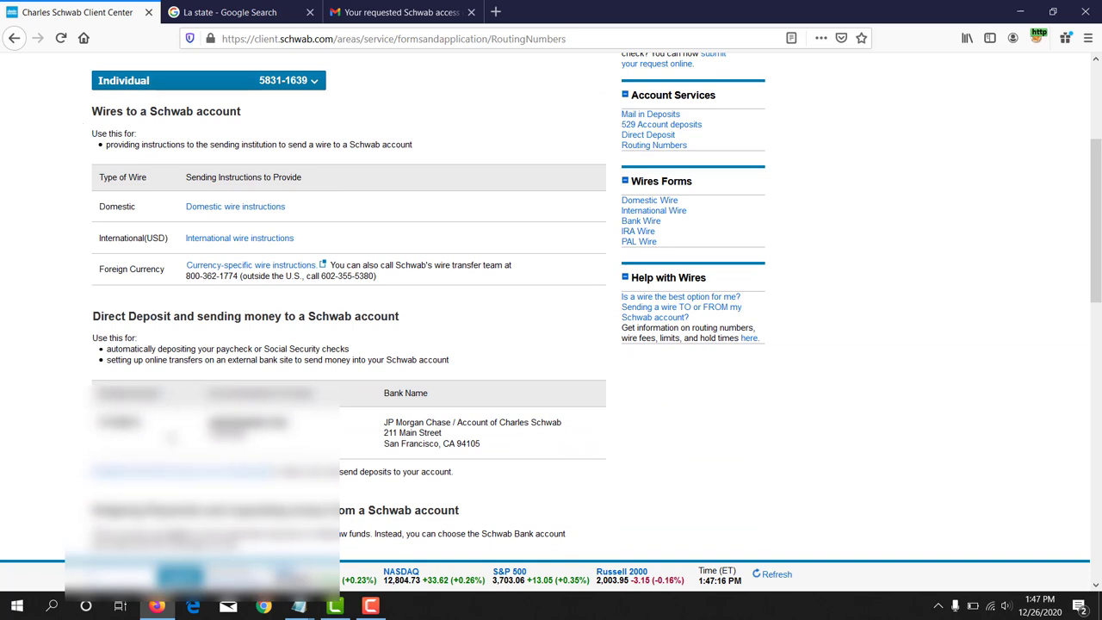
# Step: Select the routing numbers listed in the Direct Deposit table
pyautogui.doubleClick(120, 422)
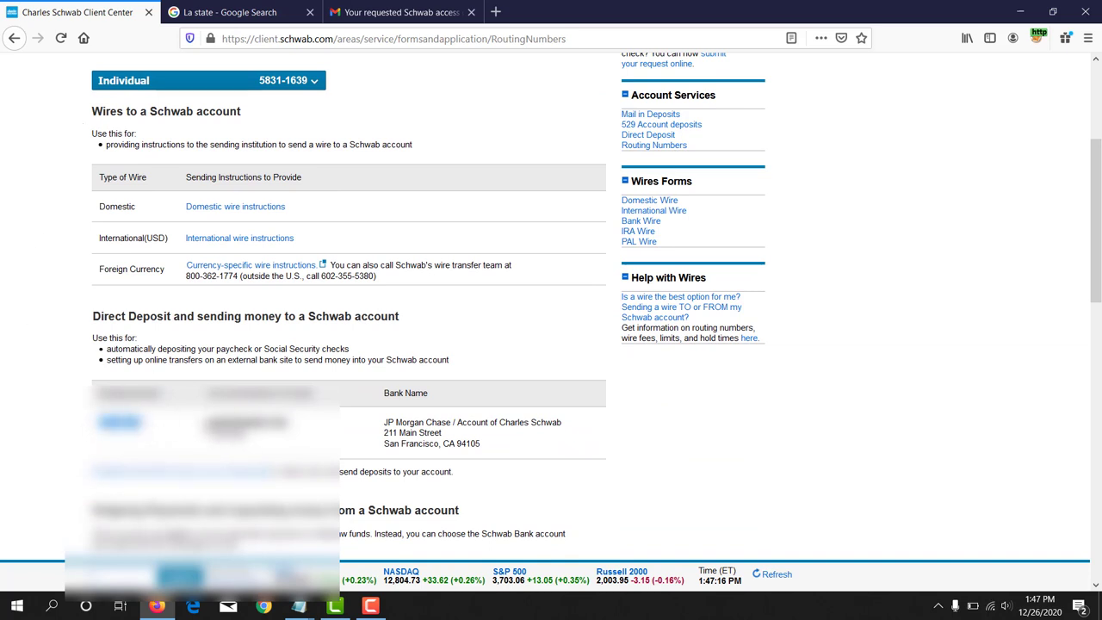
pyautogui.doubleClick(250, 422)
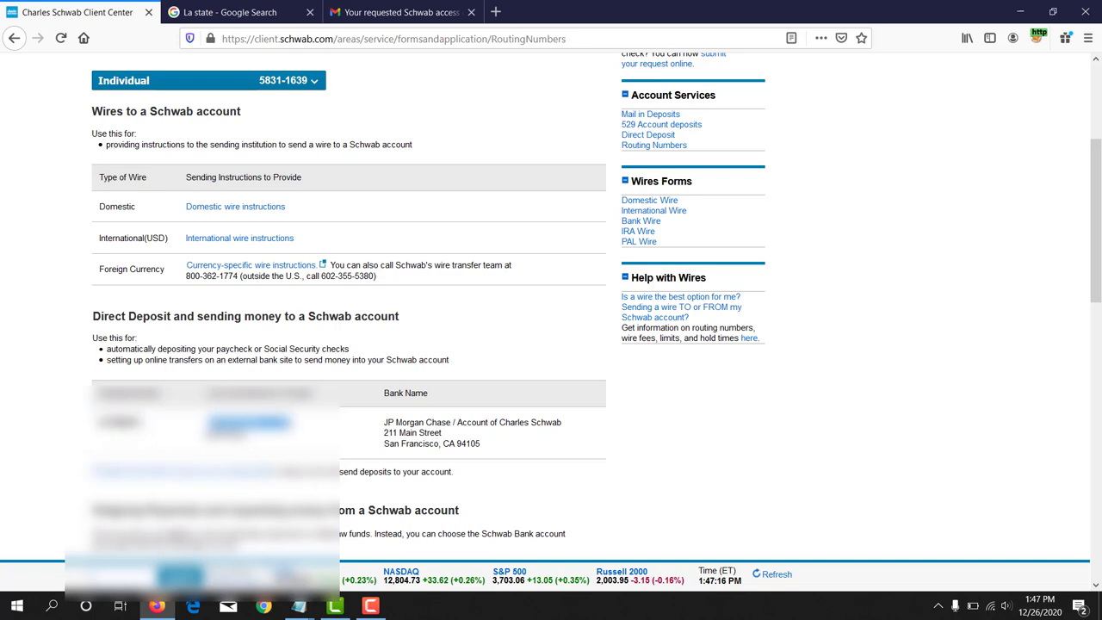
pyautogui.click(202, 440)
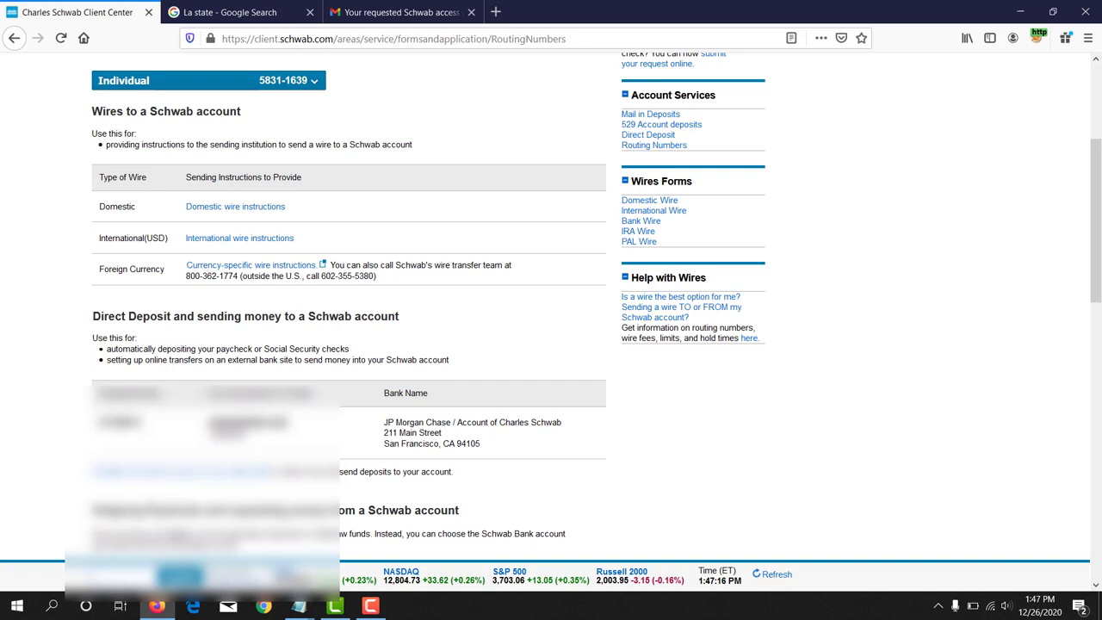
pyautogui.moveTo(207, 431); pyautogui.dragTo(248, 442)
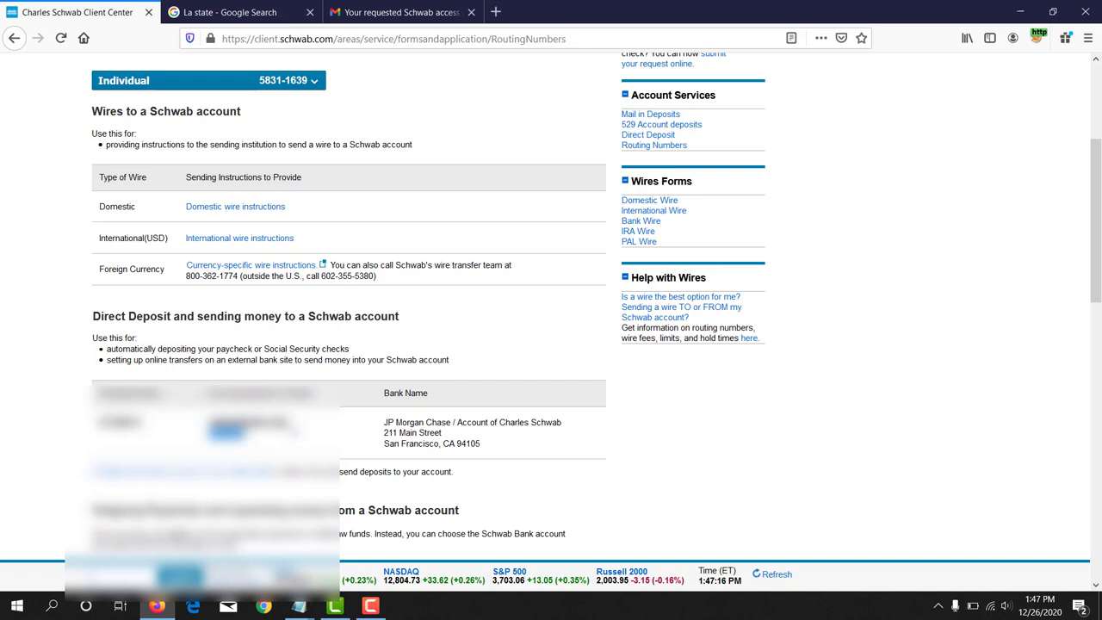